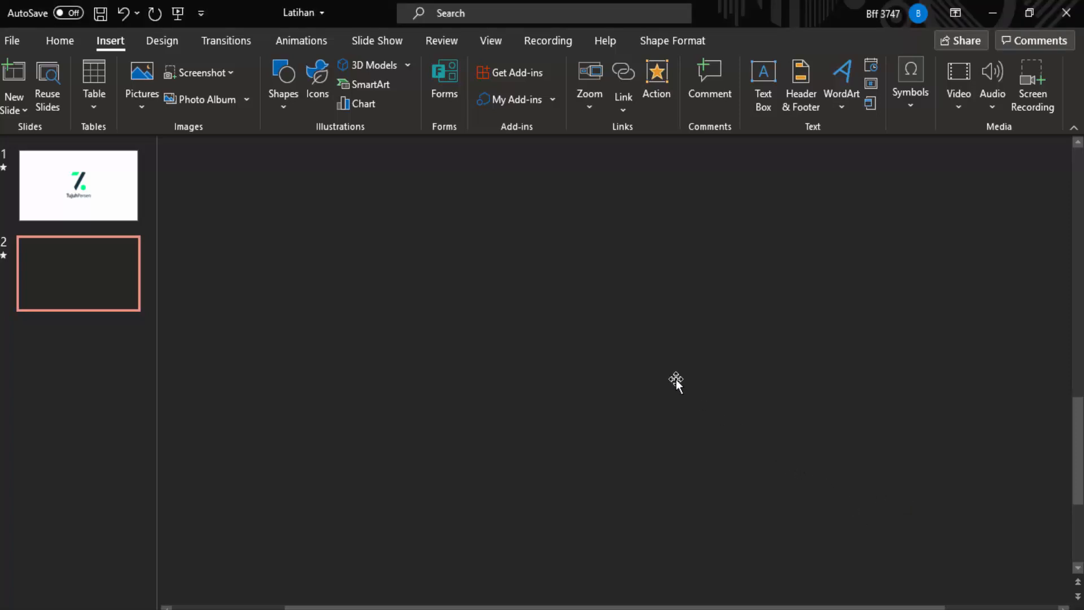
Step: Play the finished animation in the Latihan presentation as a slide show and exit it
key(F5)
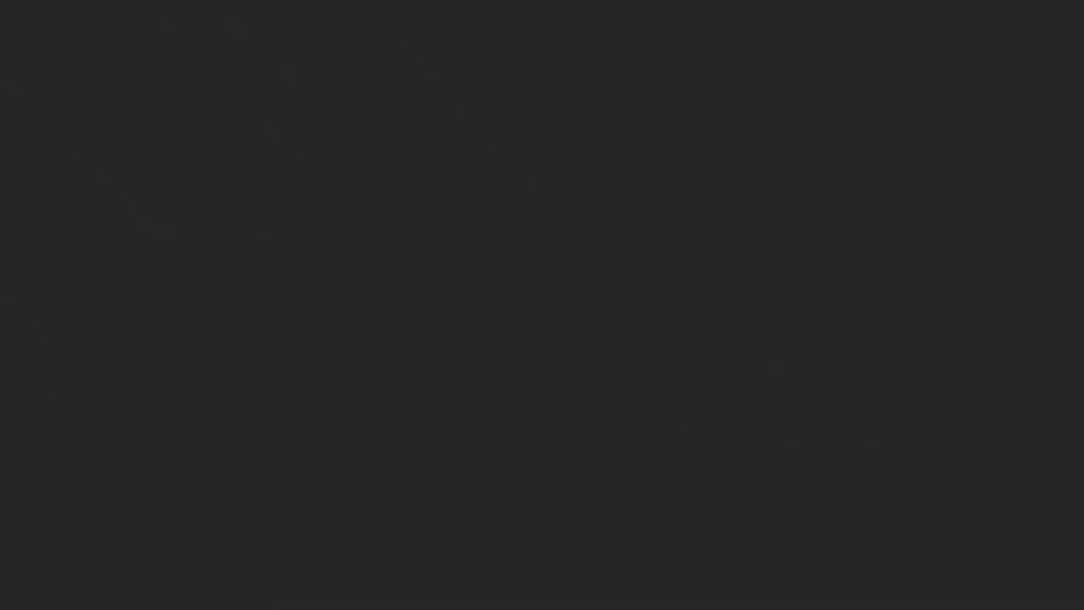
key(Escape)
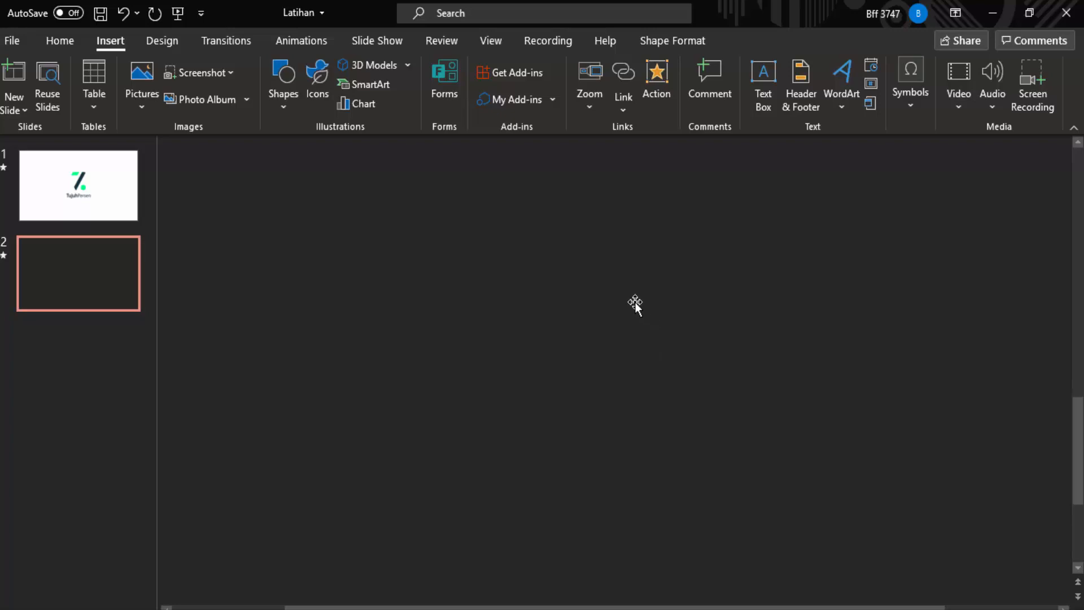
Step: Create a new blank presentation and delete the title and subtitle placeholders from its first slide
click(10, 42)
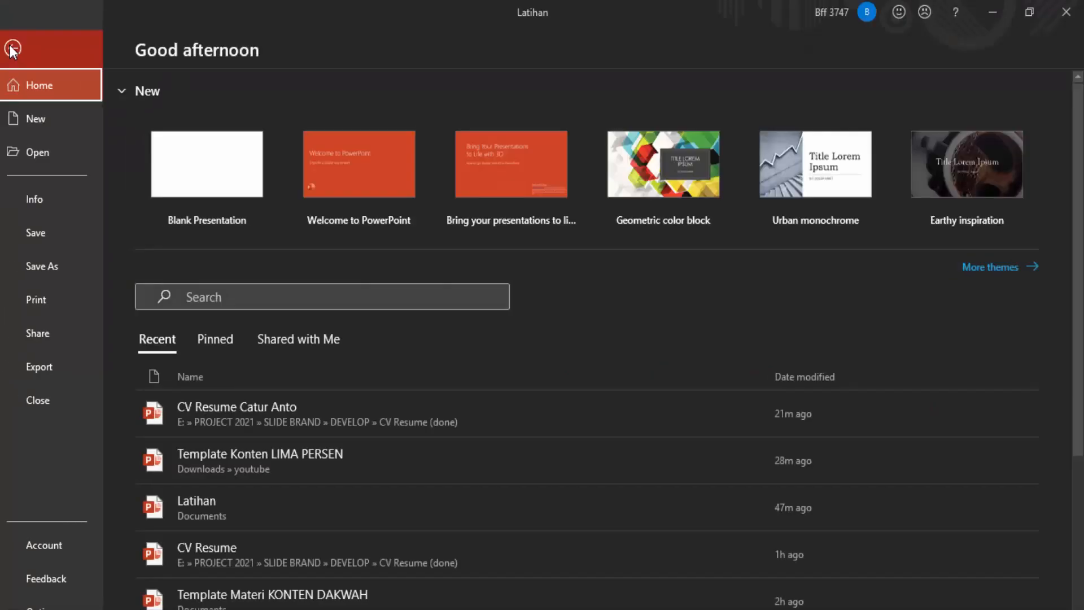
click(46, 119)
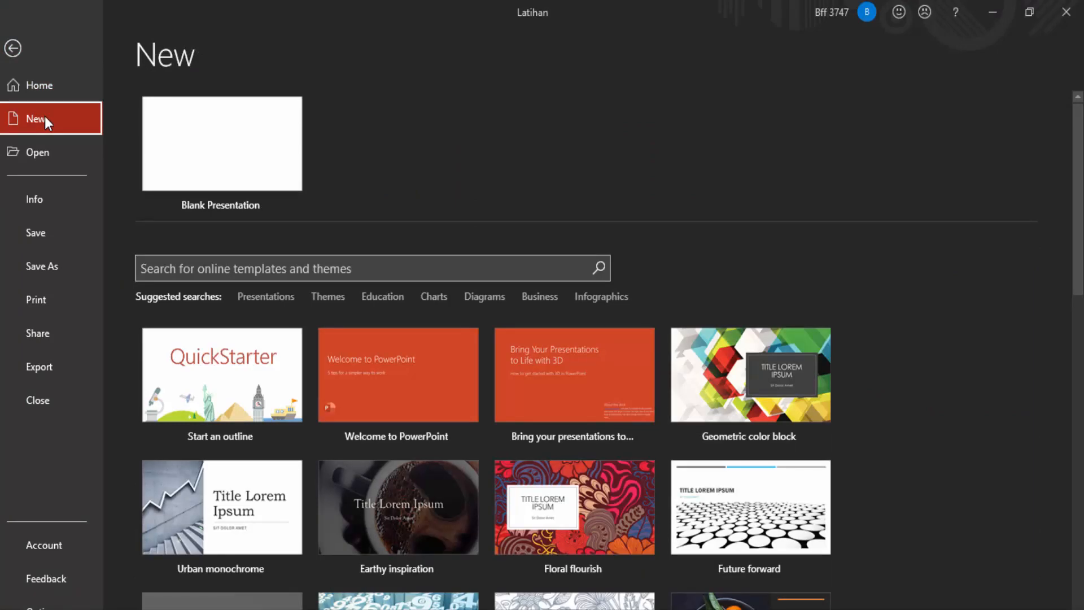
click(191, 137)
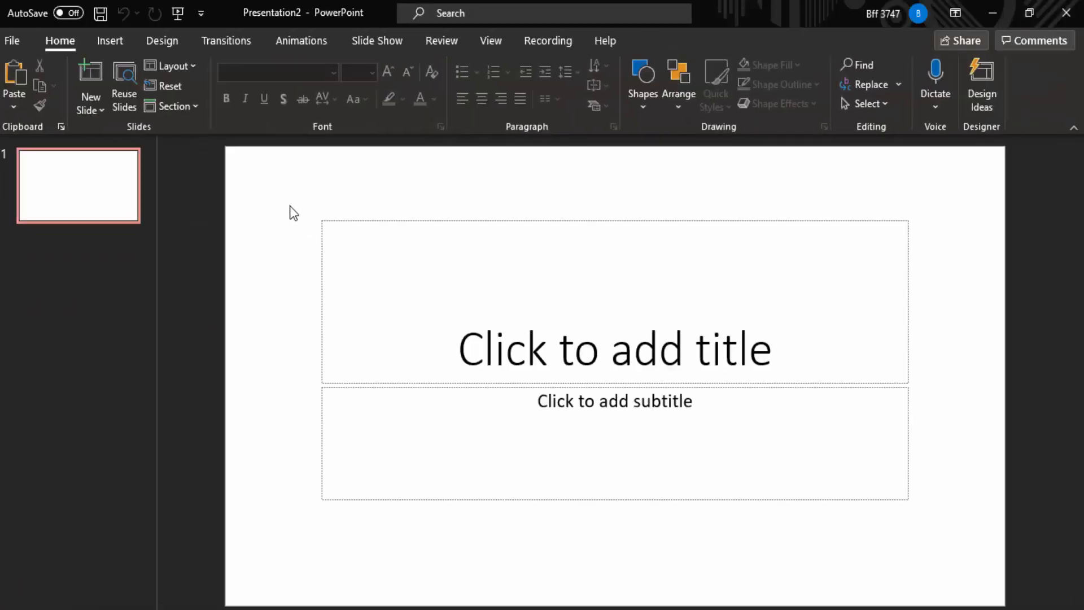
drag(290, 206, 985, 571)
key(Delete)
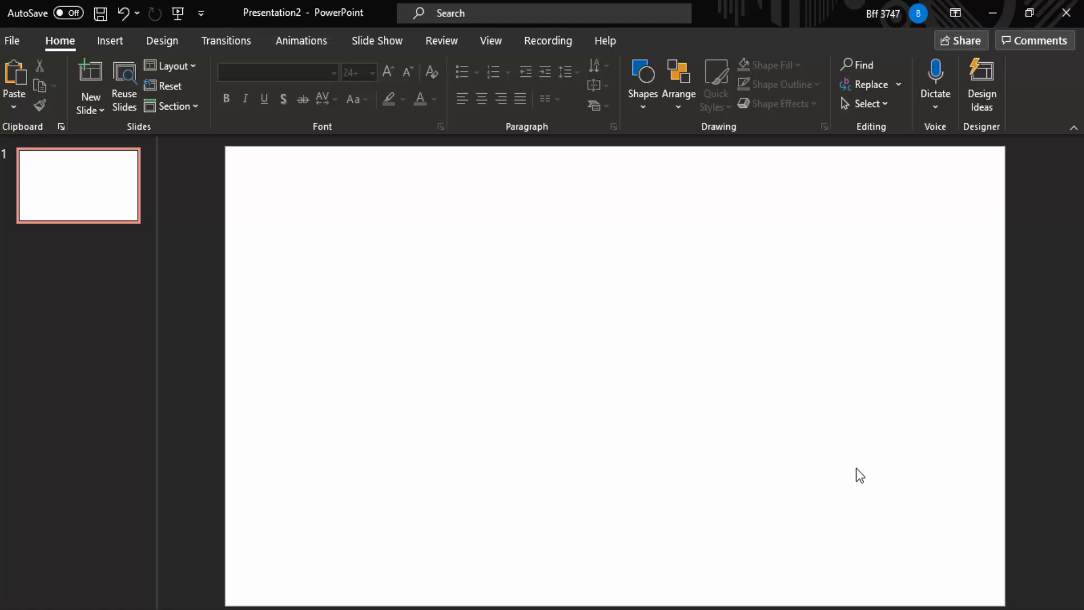
Step: Insert the picture 7PERSEN-01 from the Blue folder and dismiss the design suggestions
click(133, 41)
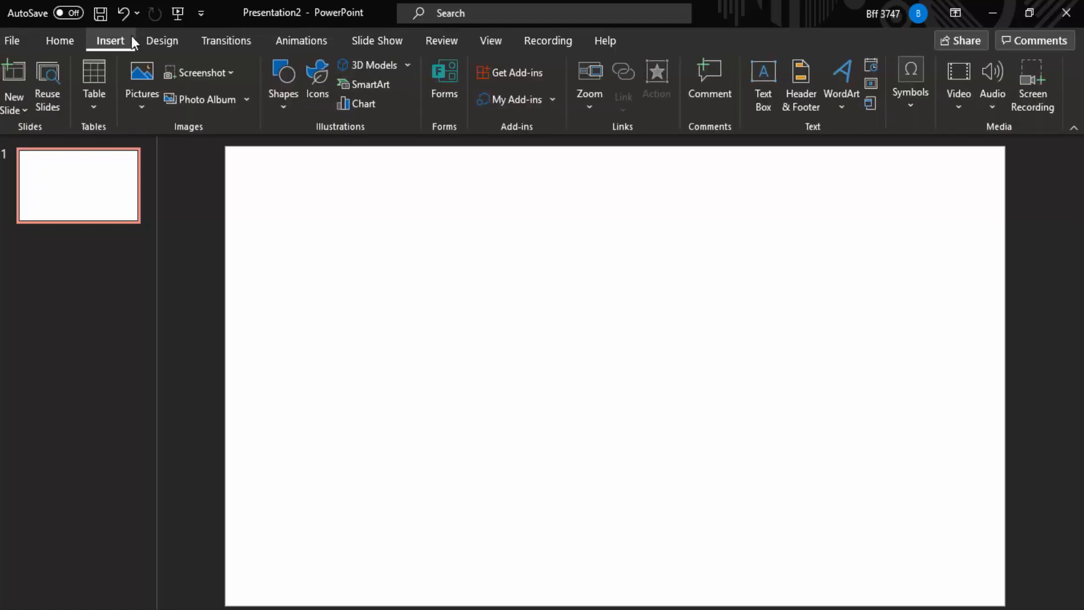
click(144, 102)
click(166, 153)
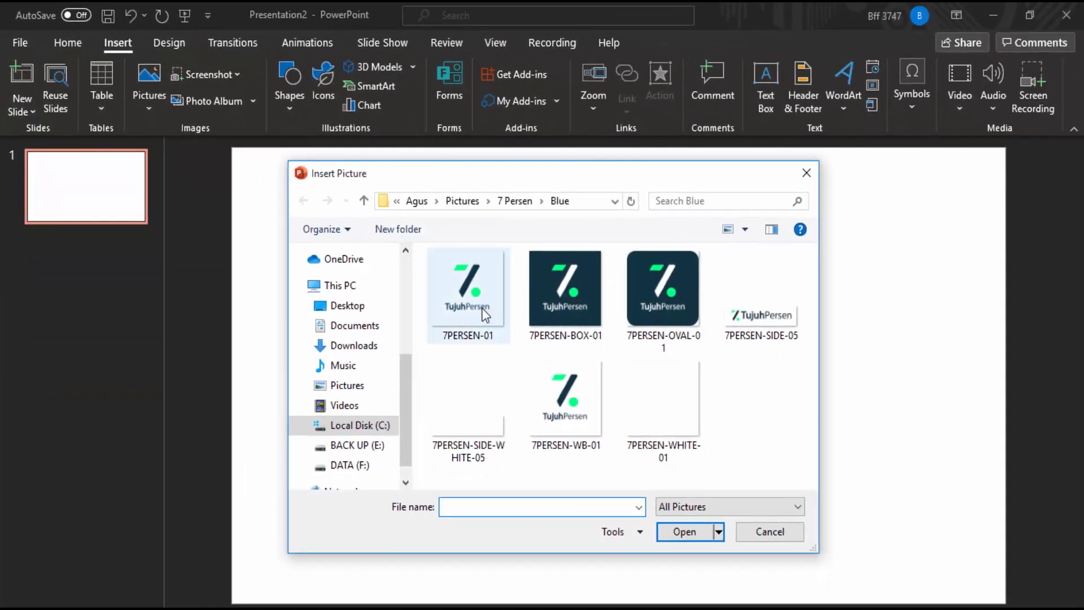
click(481, 310)
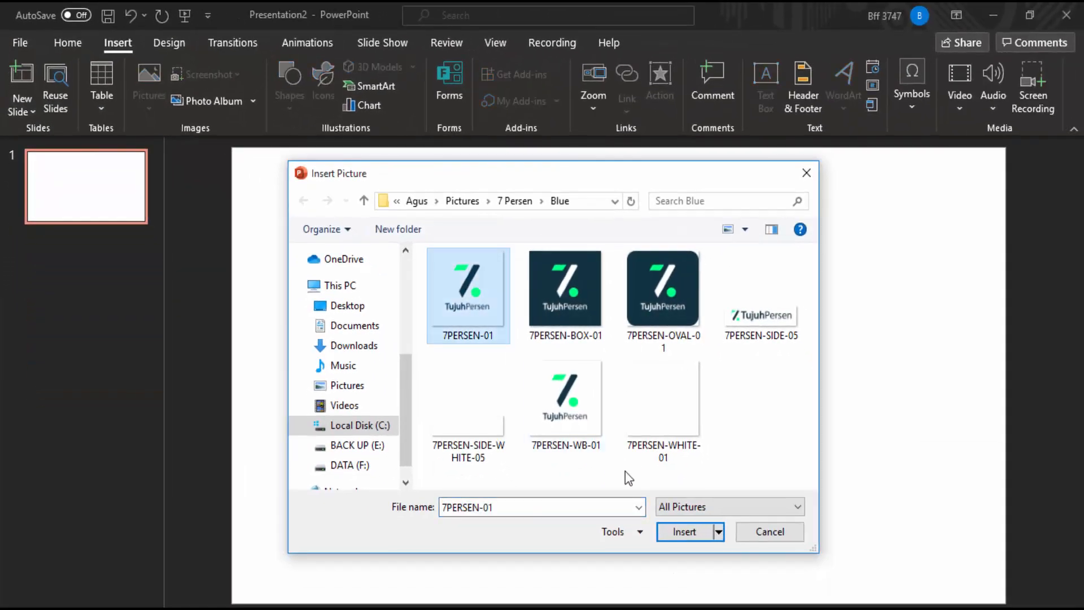
click(683, 532)
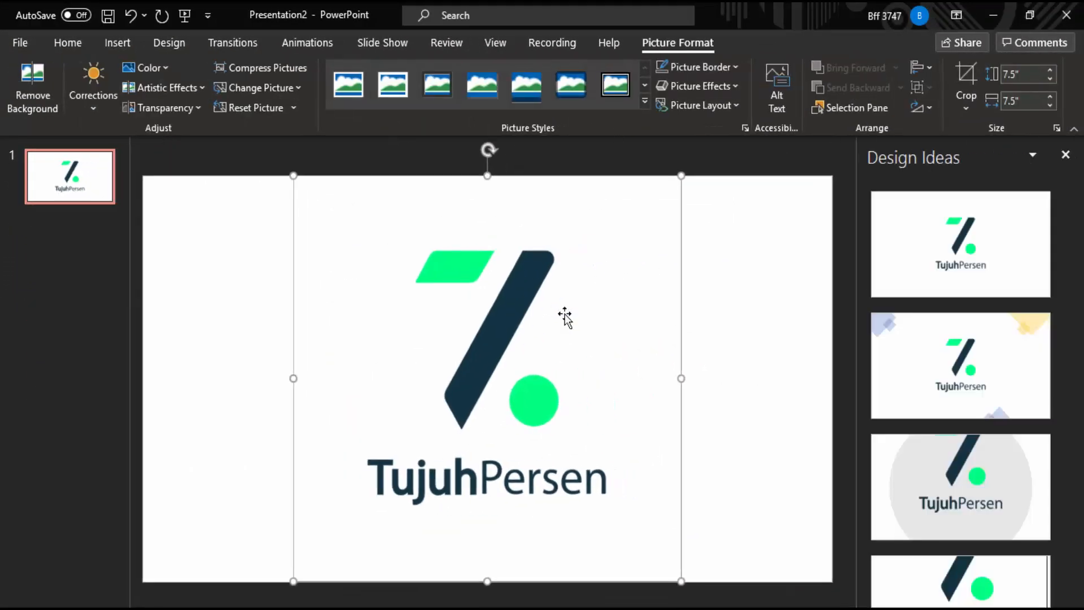
click(1065, 154)
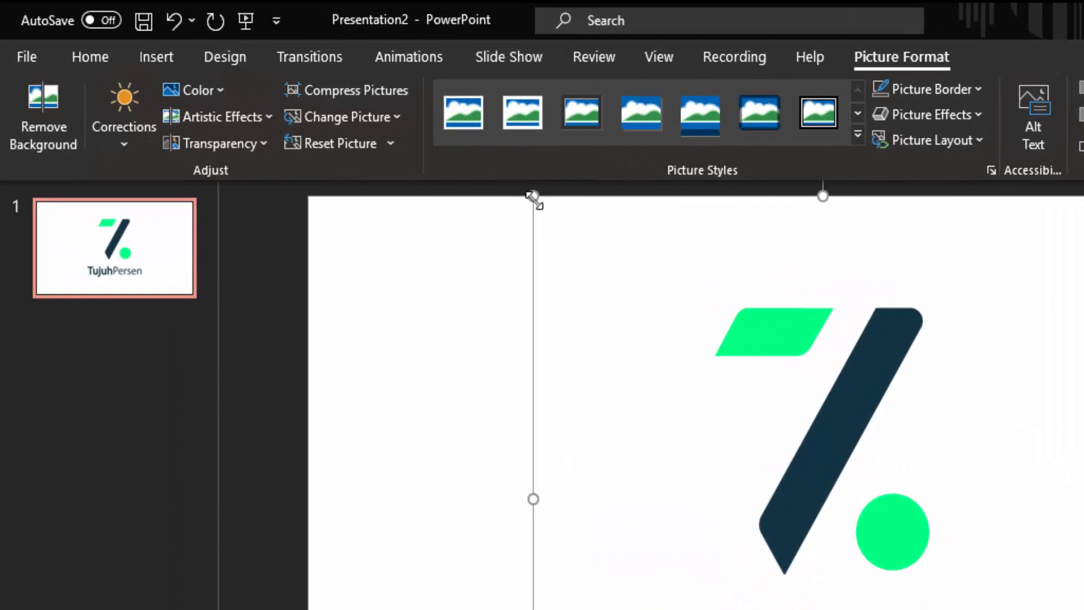
Step: Shrink the logo picture to a little over half its size and centre it on the slide
drag(534, 199, 645, 328)
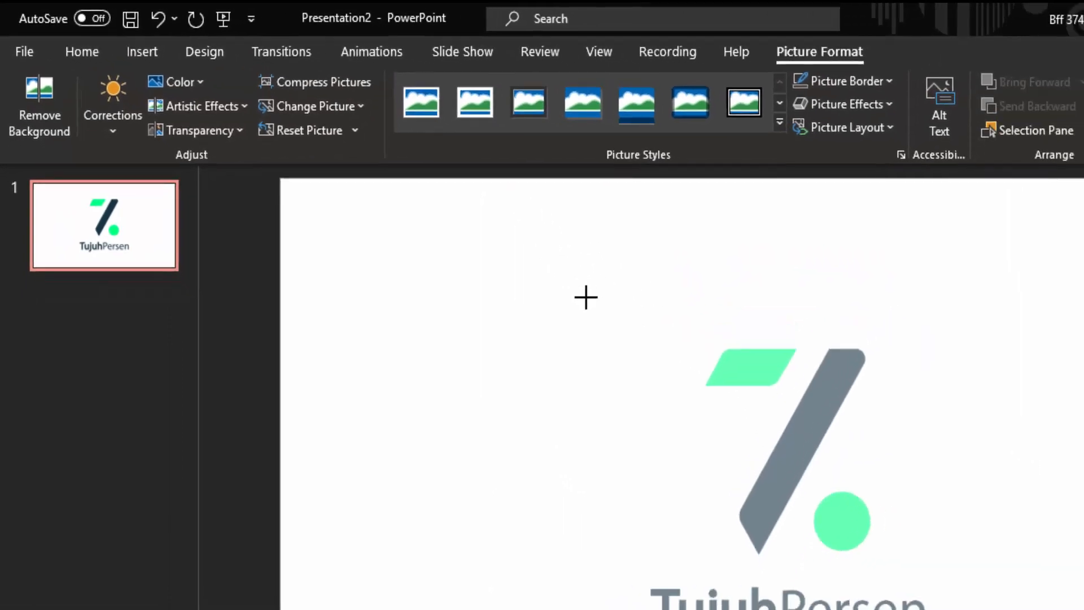
drag(586, 297, 747, 471)
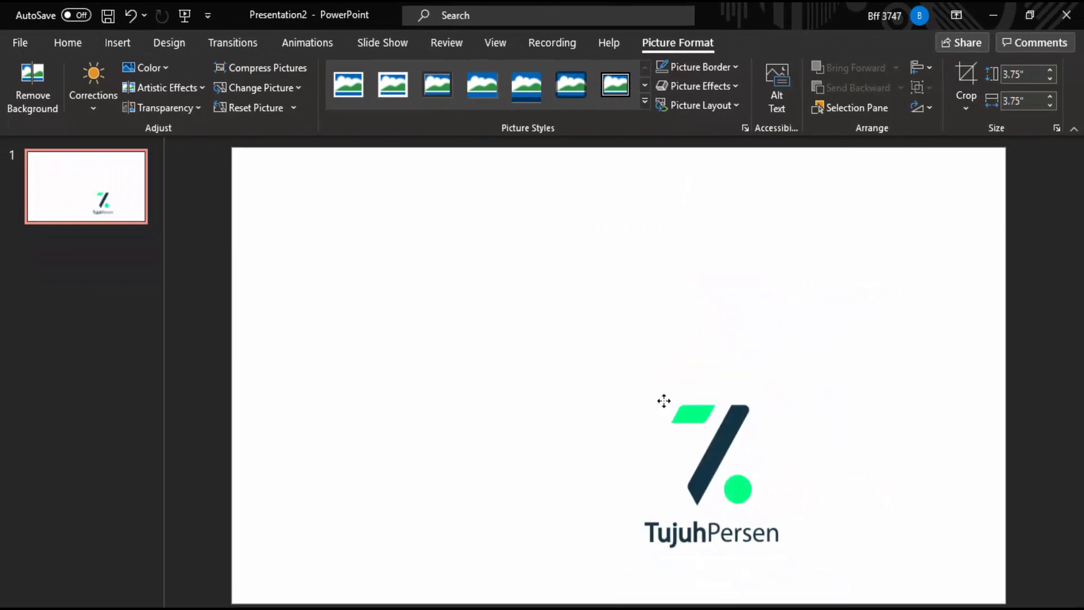
drag(664, 401, 594, 334)
drag(510, 262, 483, 235)
drag(654, 382, 666, 396)
click(474, 322)
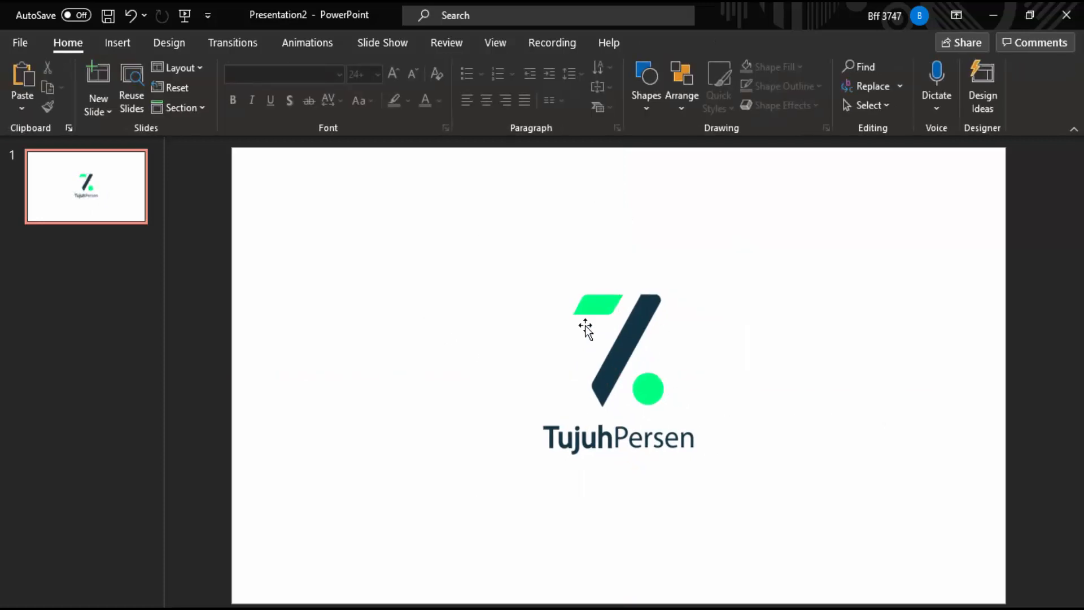
Step: Duplicate the logo slide and select the copy as slide 2
click(72, 181)
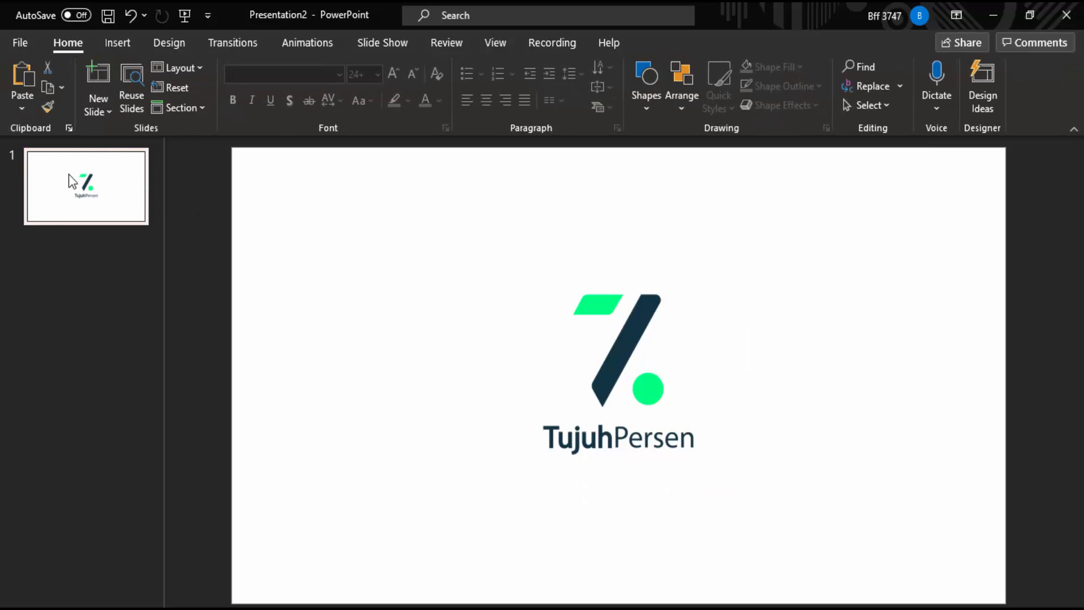
right_click(104, 195)
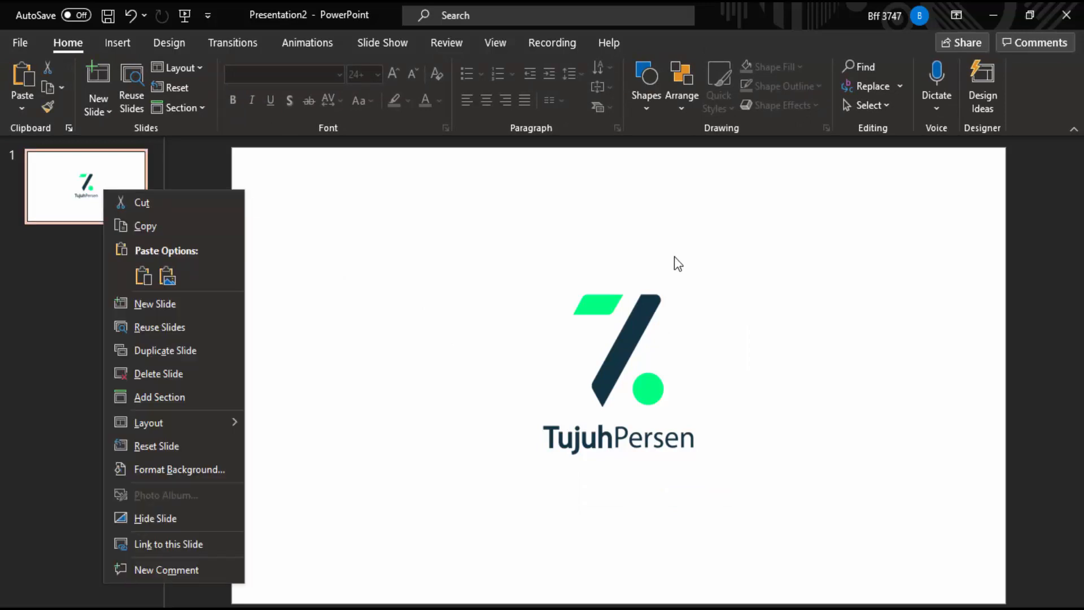
click(446, 248)
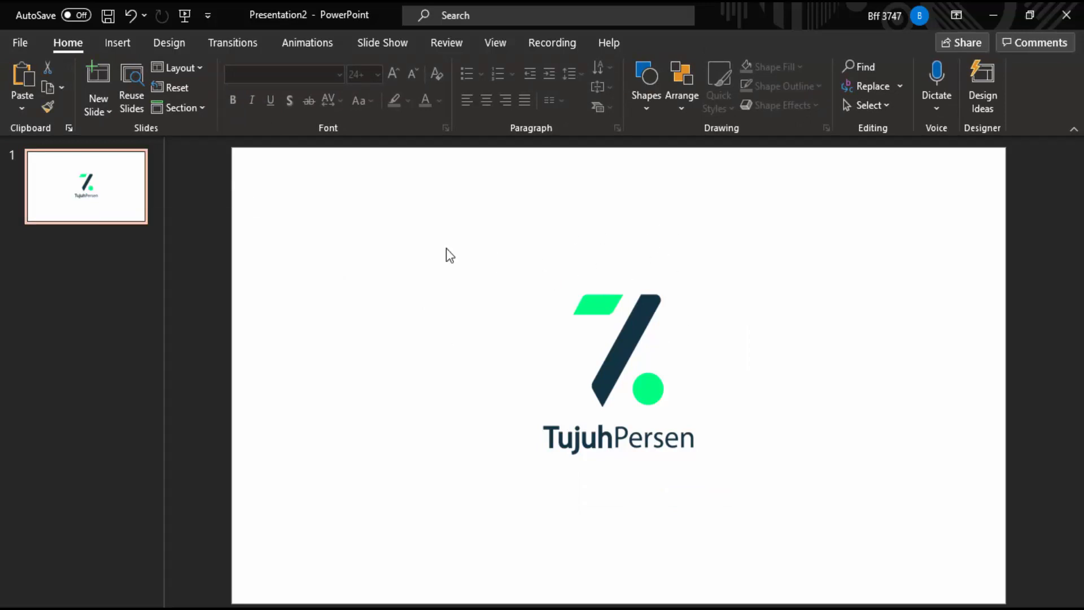
right_click(86, 191)
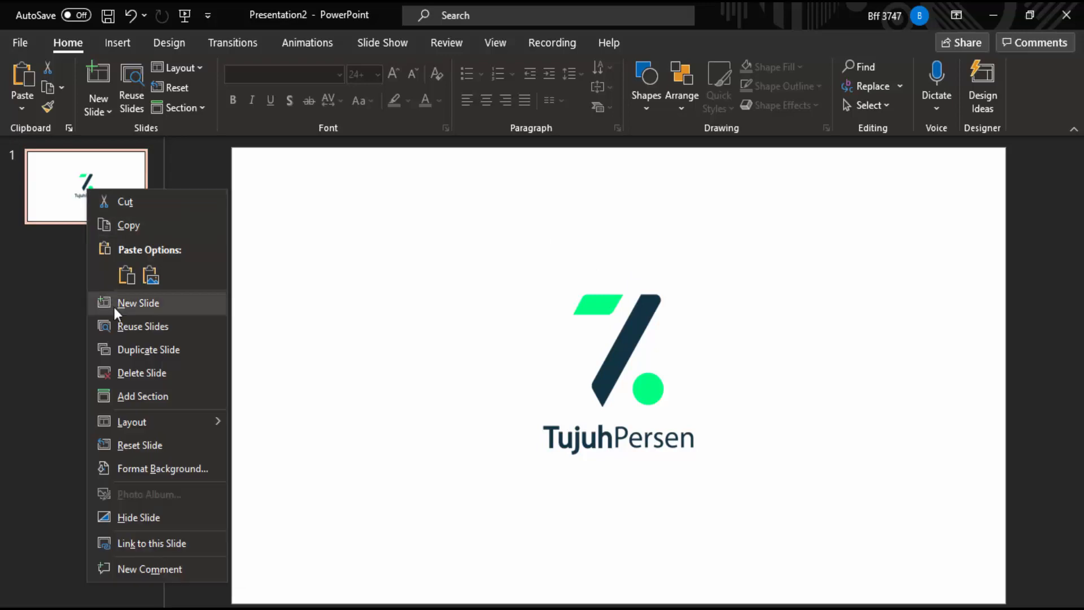
click(153, 350)
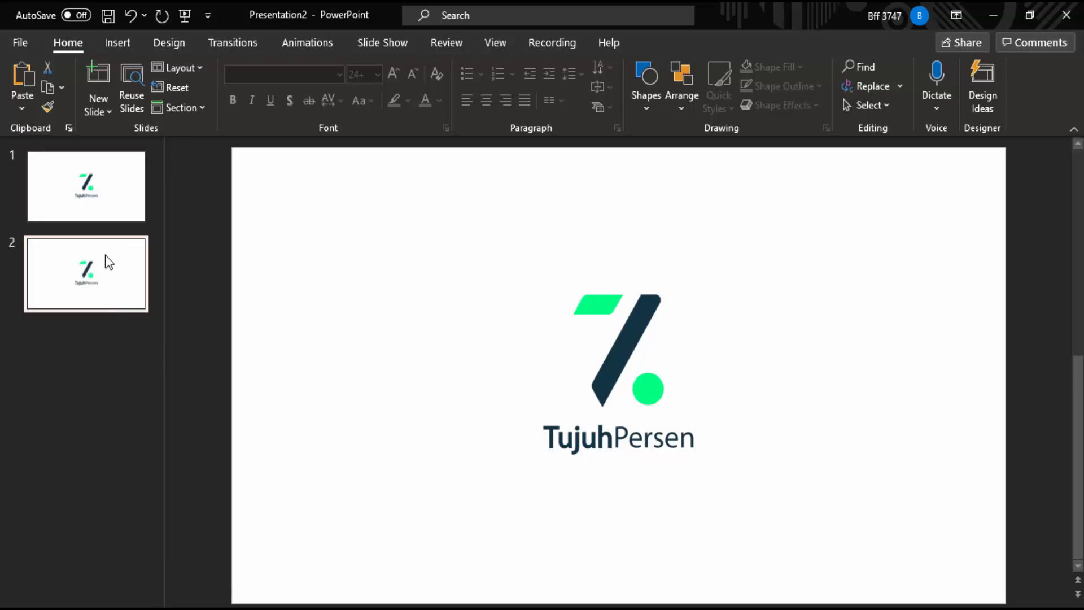
click(92, 212)
click(104, 281)
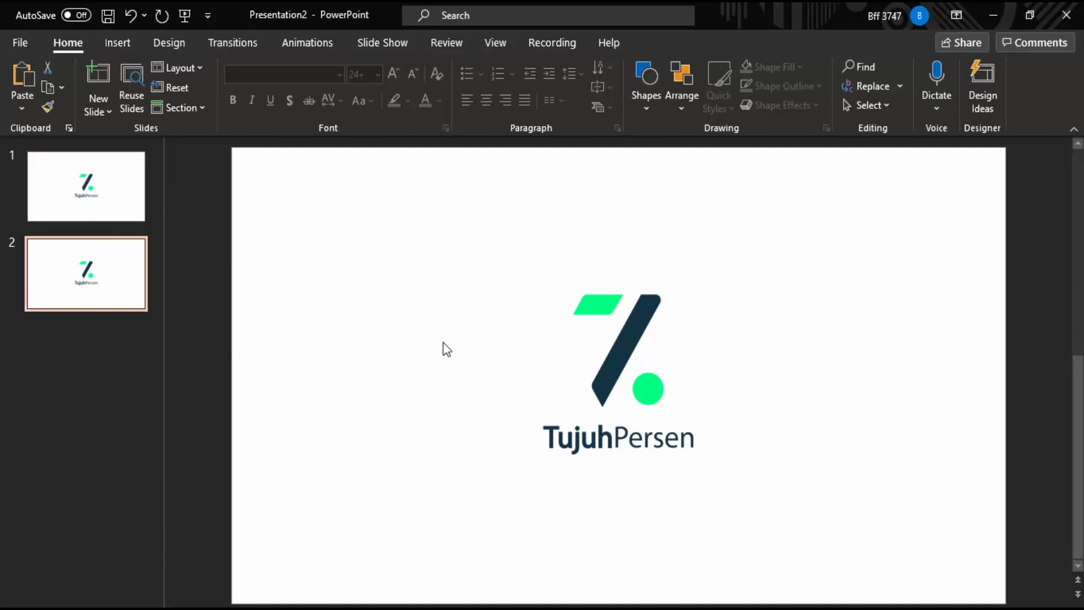
Step: Switch to the Latihan presentation, display the transition settings of slide 1, and play the slide show from there
key(alt+Tab)
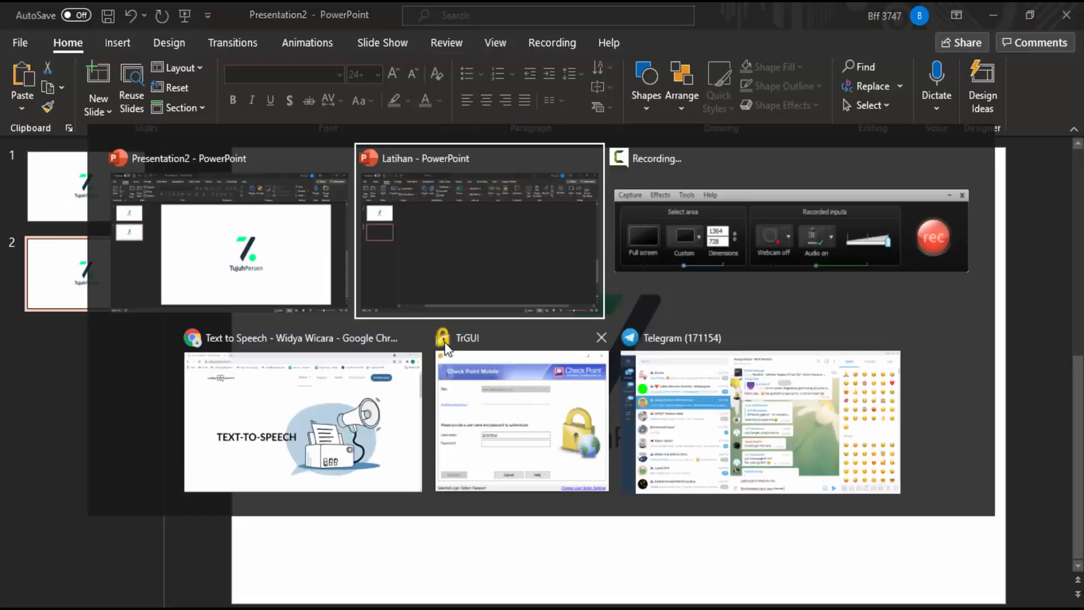
click(448, 304)
key(alt)
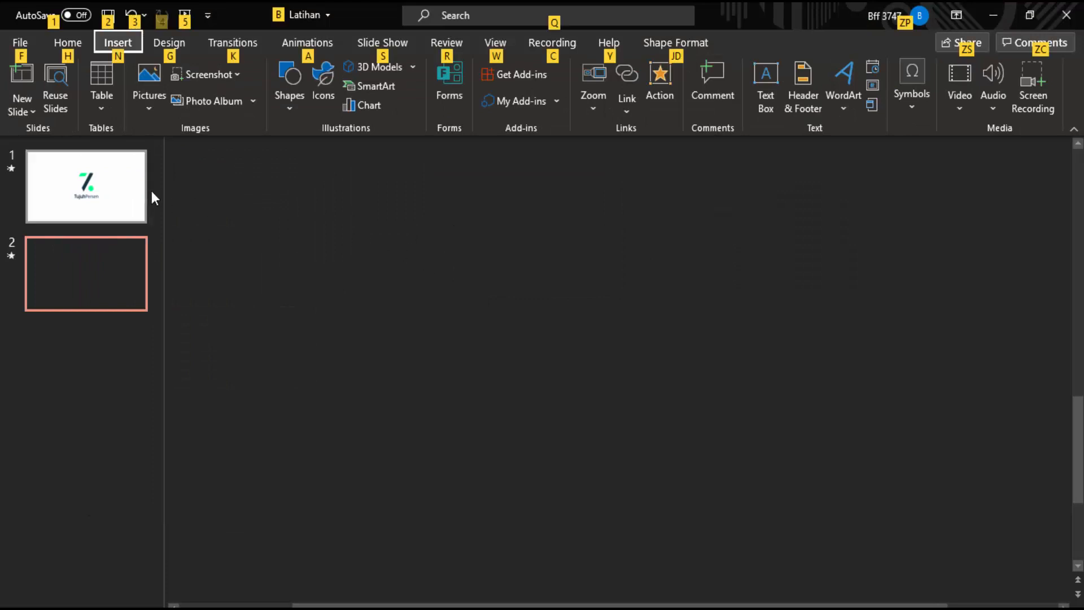
key(alt)
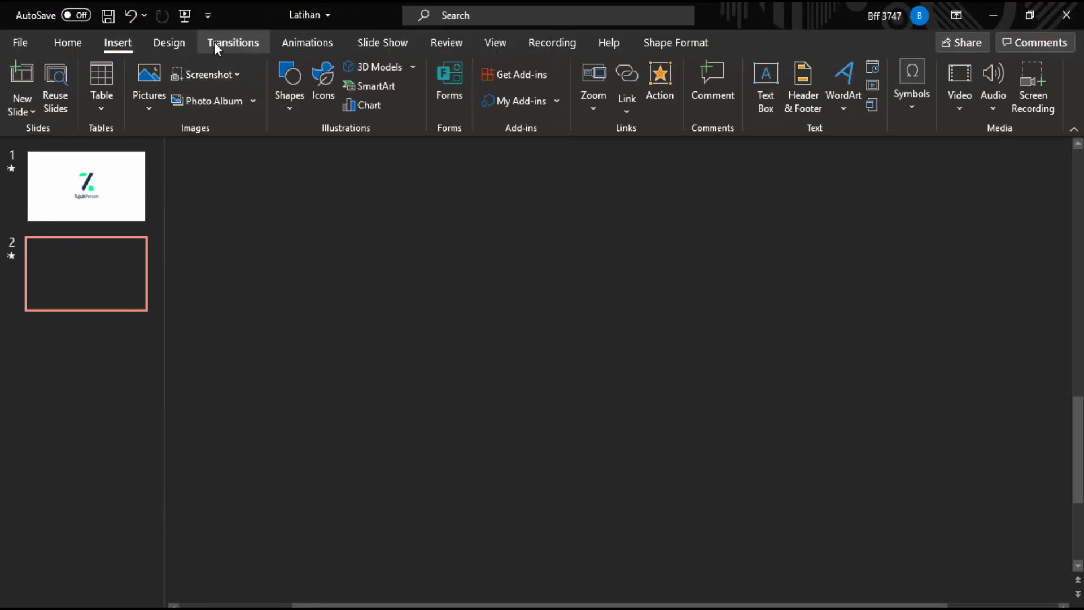
click(215, 45)
click(99, 203)
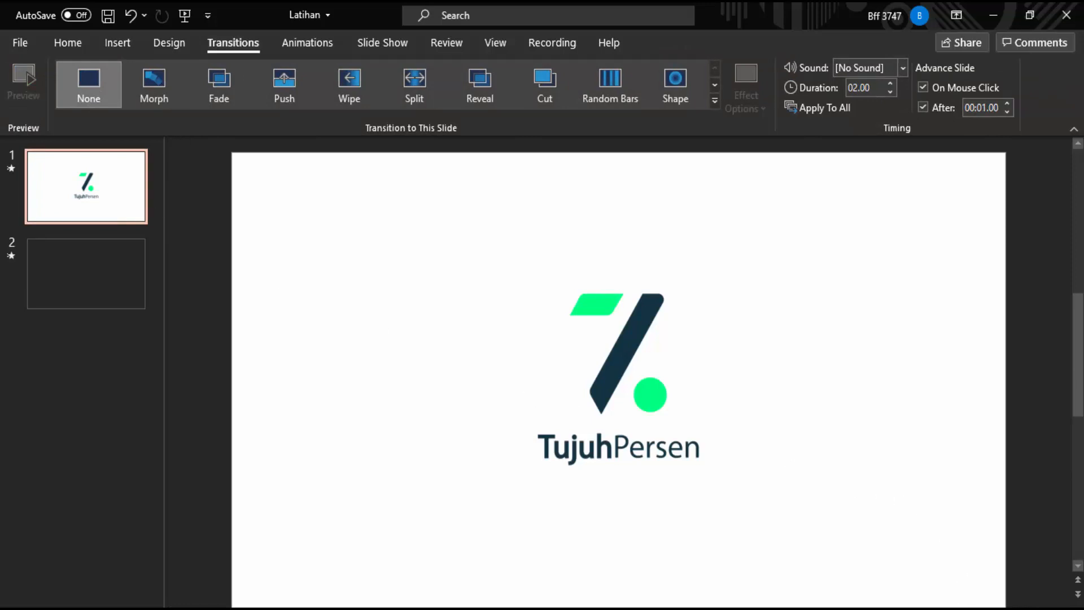
click(954, 605)
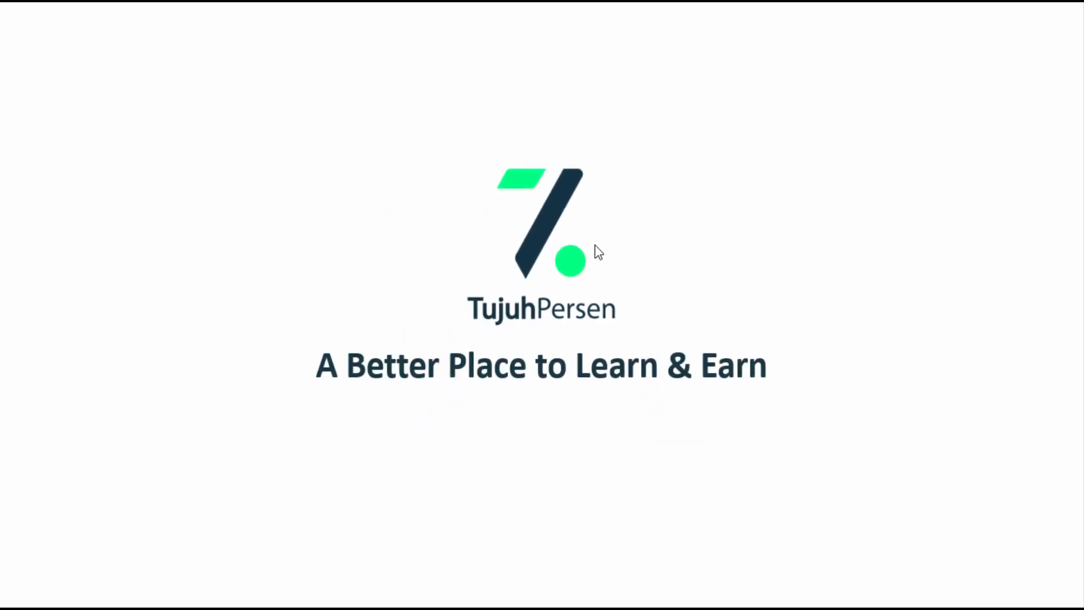
key(Escape)
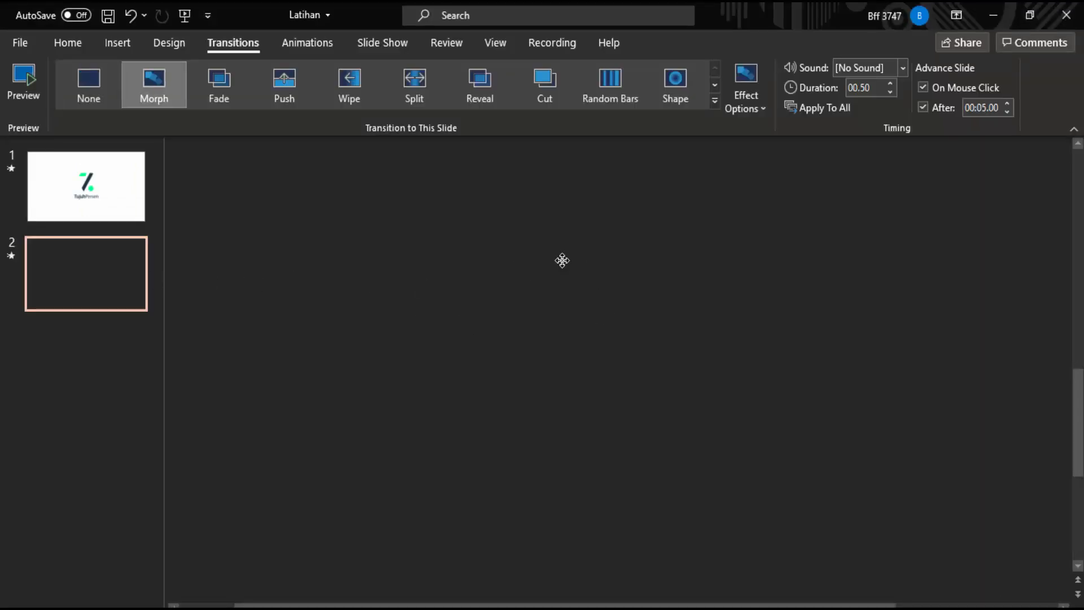
Step: Delete the dark rectangle covering the whole of slide 2
click(562, 259)
scroll(553, 361, down, 1)
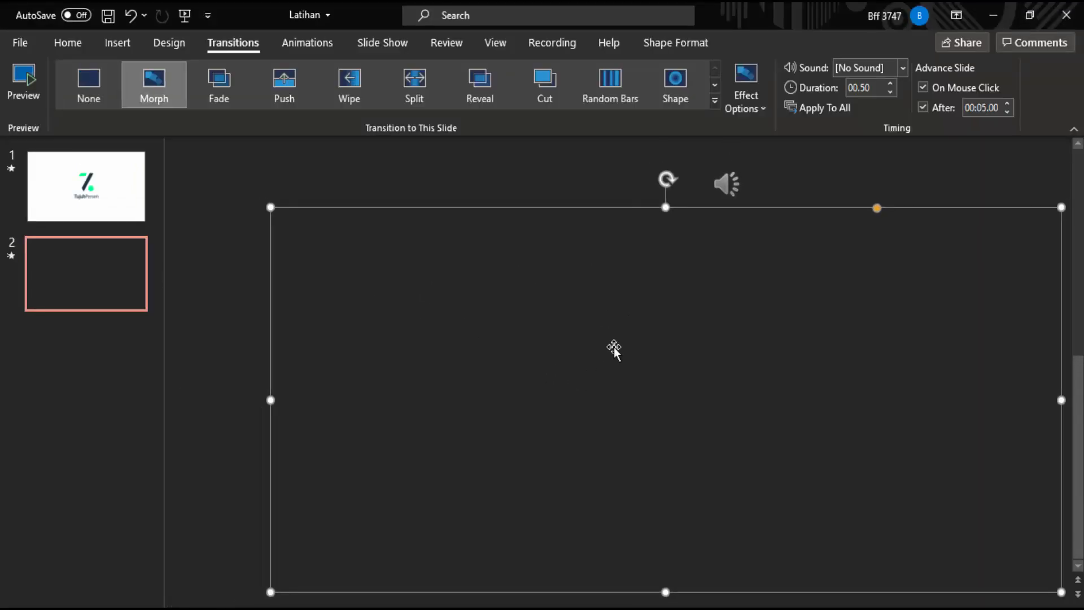
key(Delete)
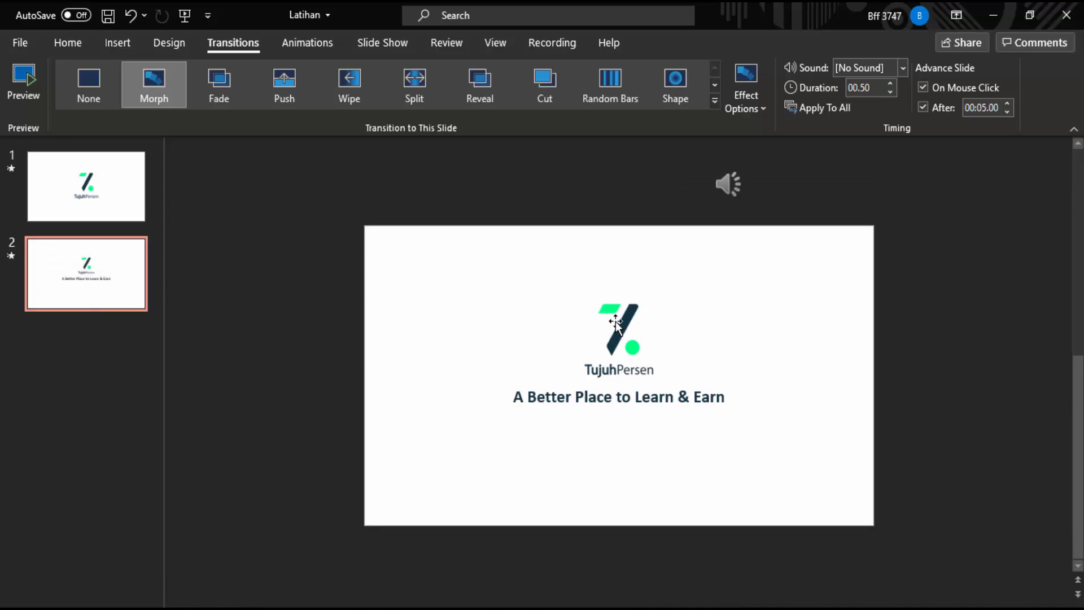
Step: Play the slide show from slide 1 to view the Morph transition without the dark cover
click(619, 323)
click(120, 188)
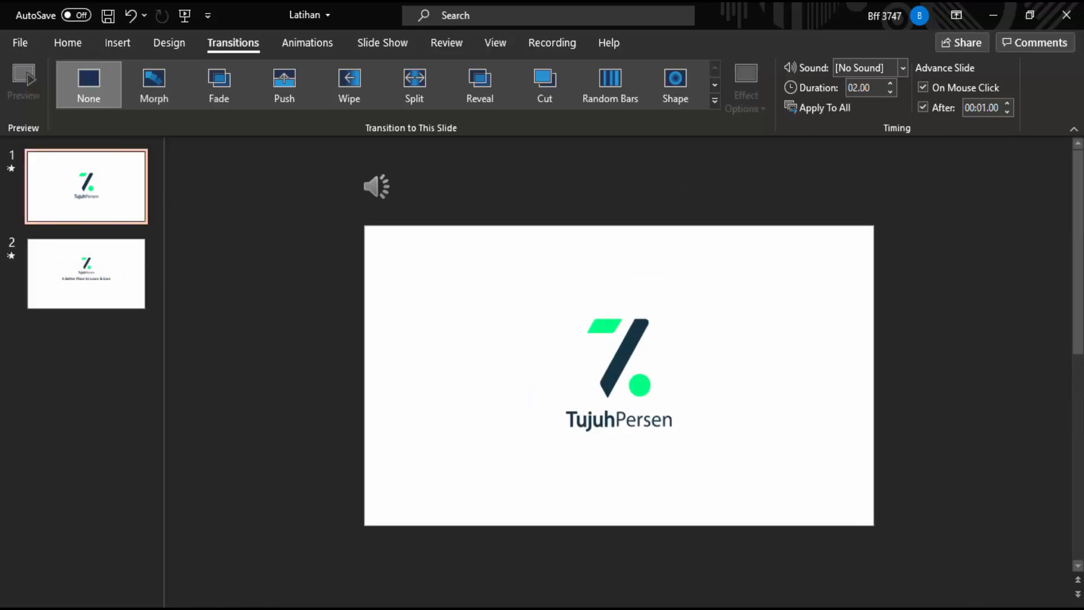
key(F5)
key(Escape)
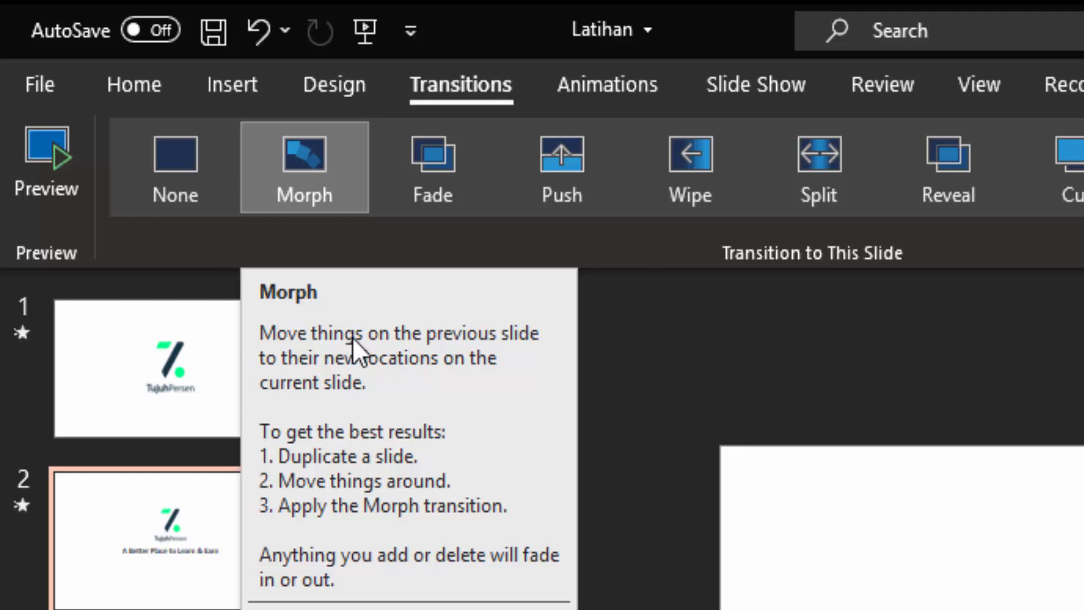
Step: Move the logo on slide 2 horizontally to the slide's right edge, beside the tagline
click(146, 344)
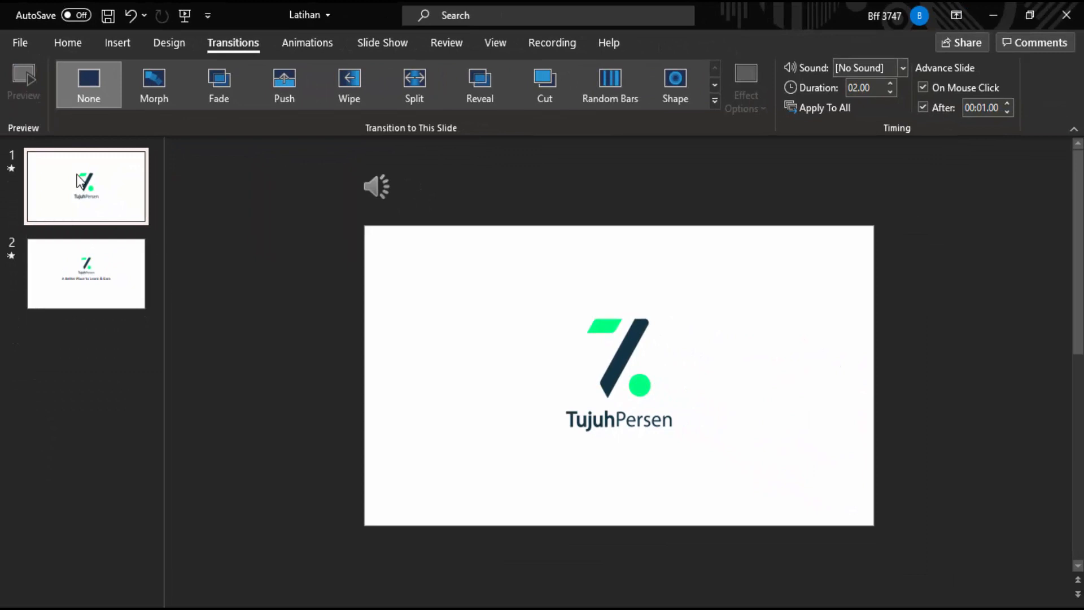
click(87, 259)
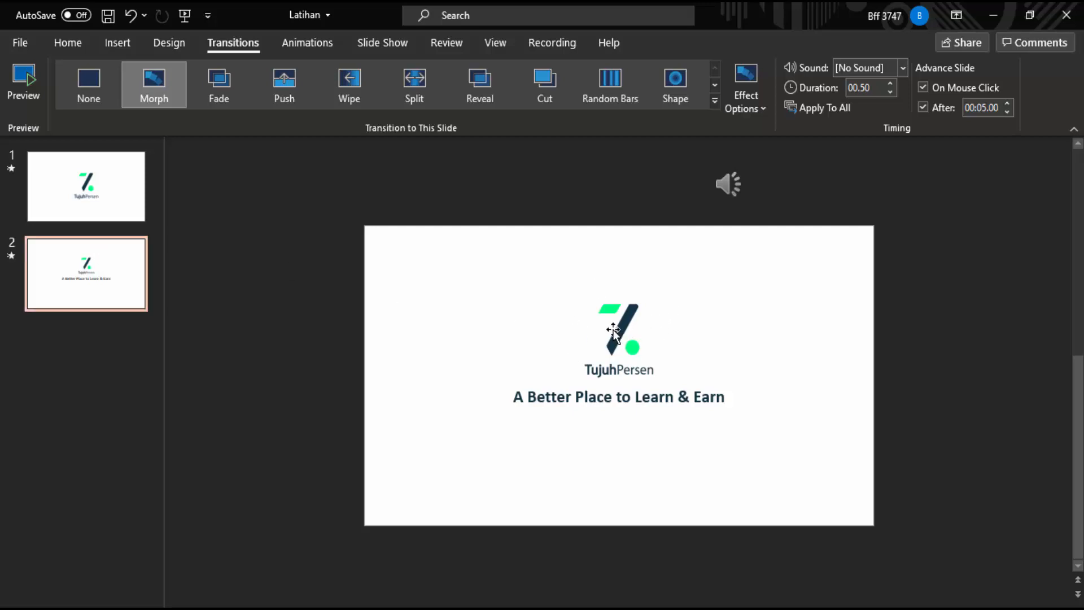
drag(613, 331, 807, 334)
Step: Play the slide show from slide 1 to check the logo's sideways morph, and select the logo on slide 2
click(138, 188)
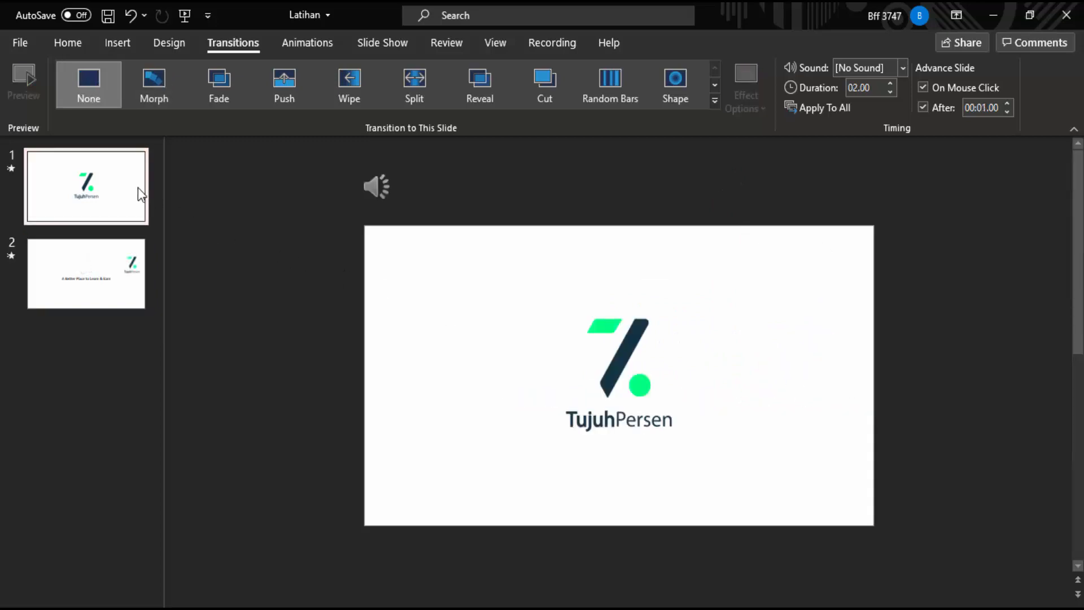
key(F5)
key(Right)
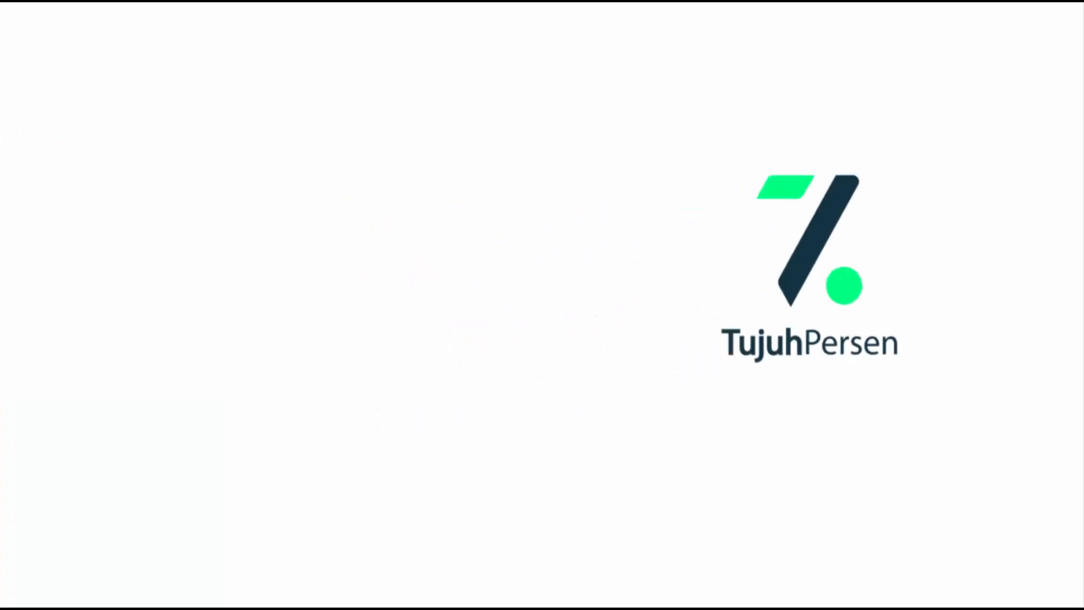
key(Escape)
click(826, 342)
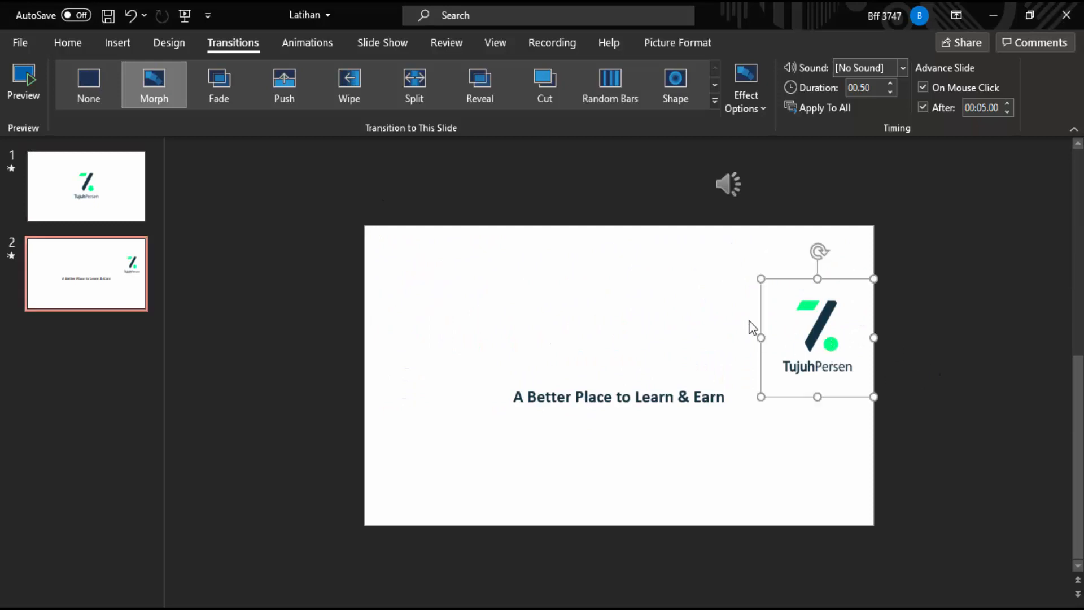
Step: Enlarge the logo on slide 2, centre it horizontally over the tagline, and play the slide show from slide 1 to check the morph
drag(803, 330, 609, 328)
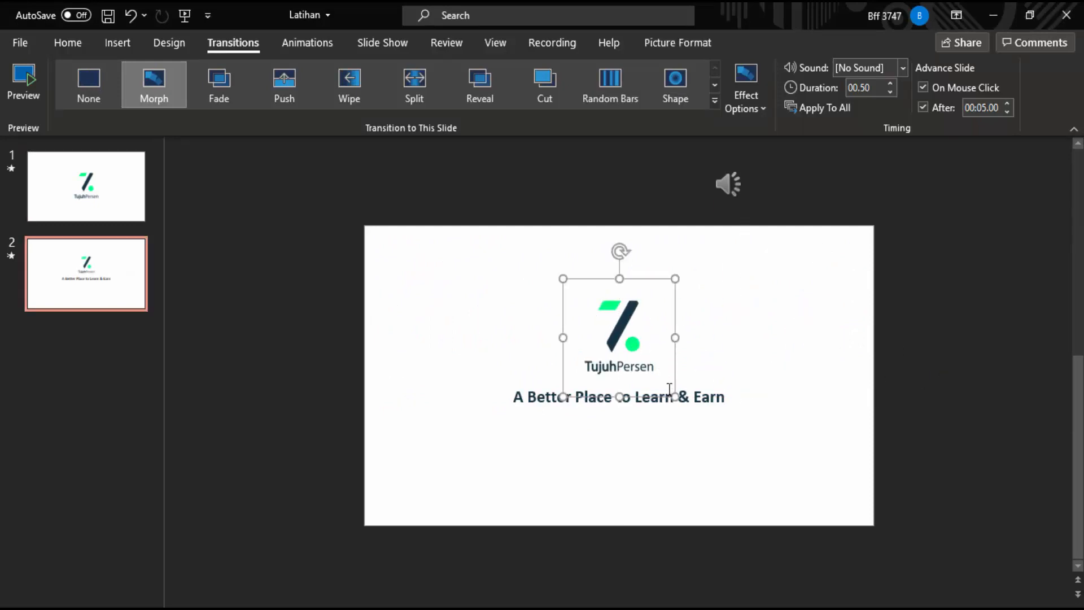
drag(675, 397, 755, 481)
drag(649, 356, 609, 354)
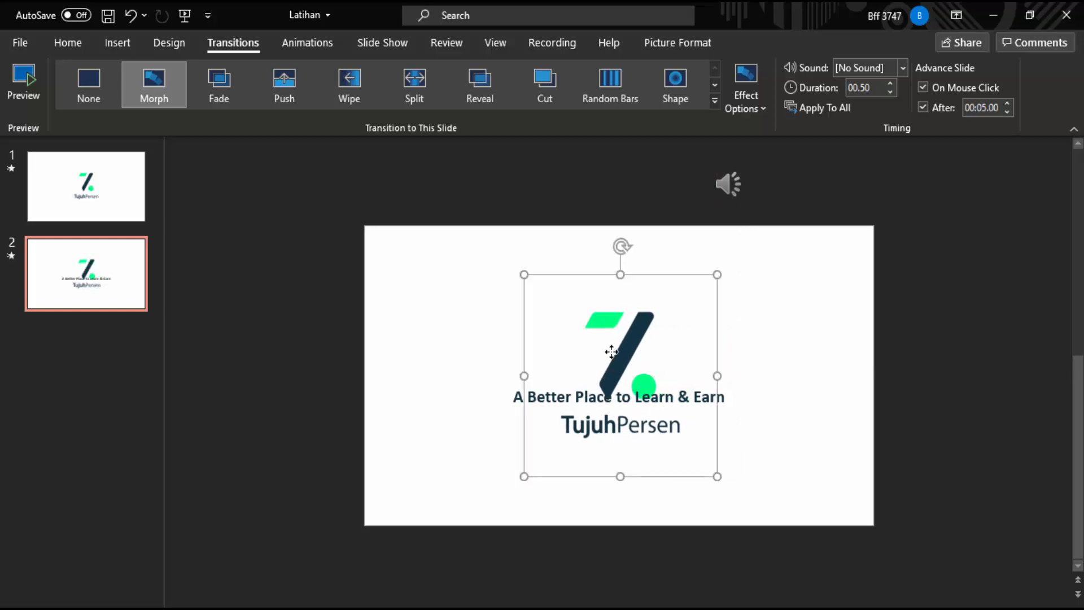
key(F5)
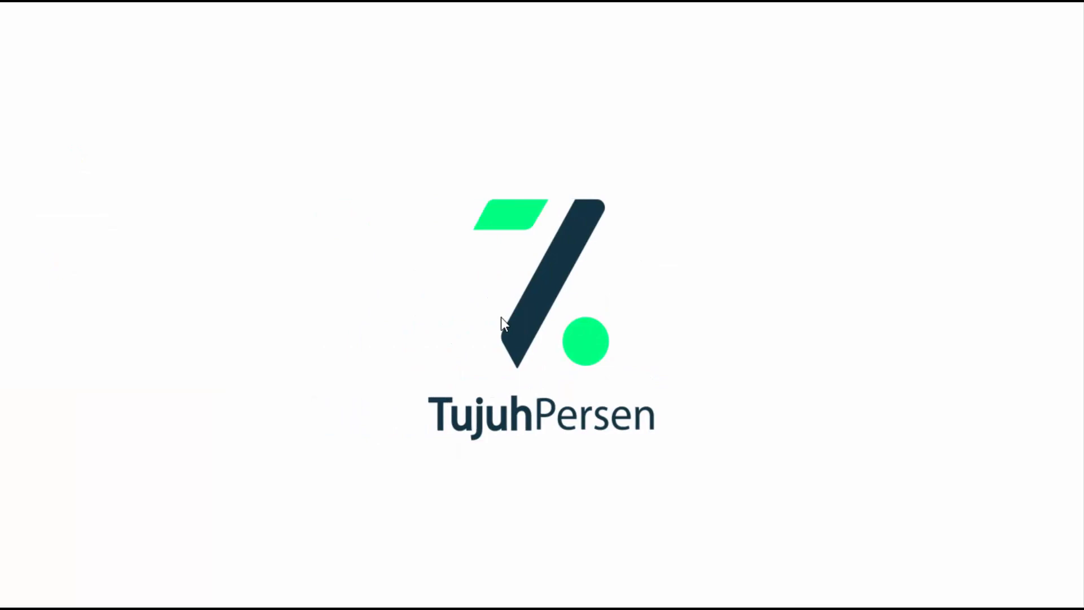
key(Escape)
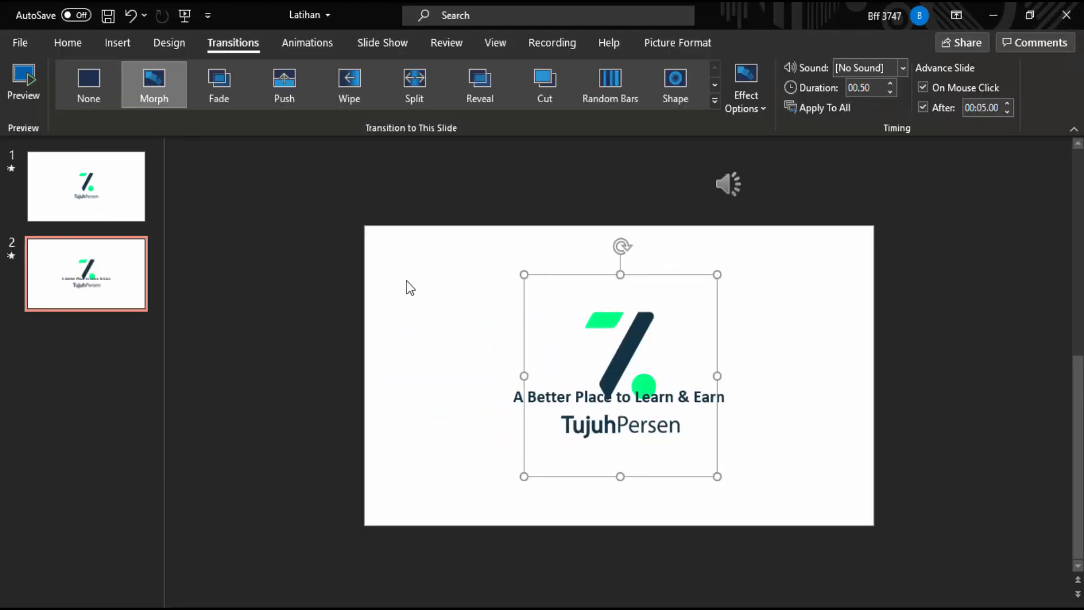
Step: Switch to Presentation2 and apply the Morph transition to slide 2, the duplicate of the logo slide
key(alt+Tab)
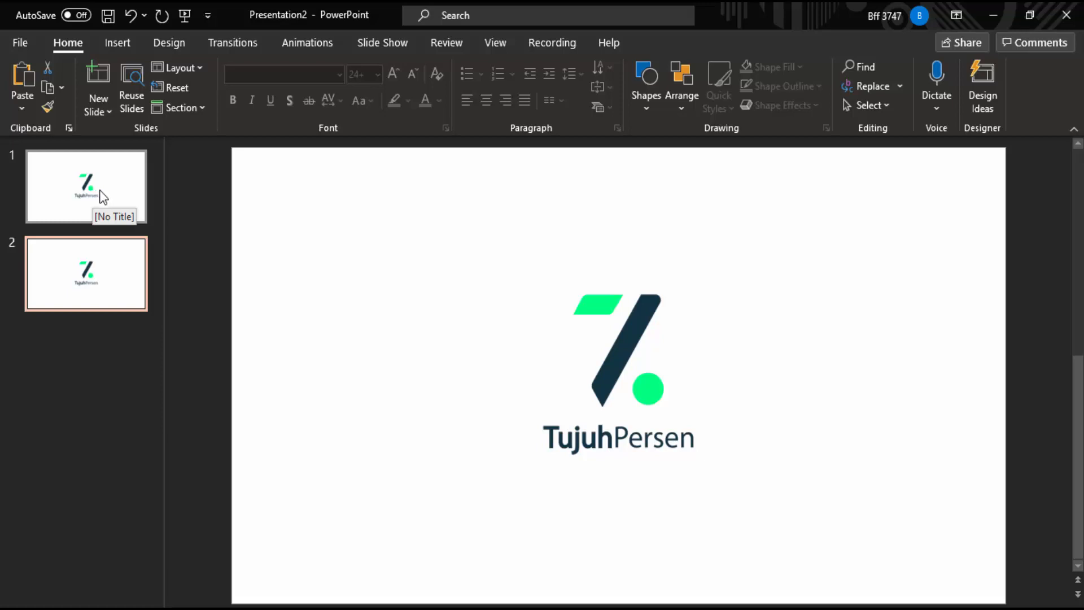
click(100, 190)
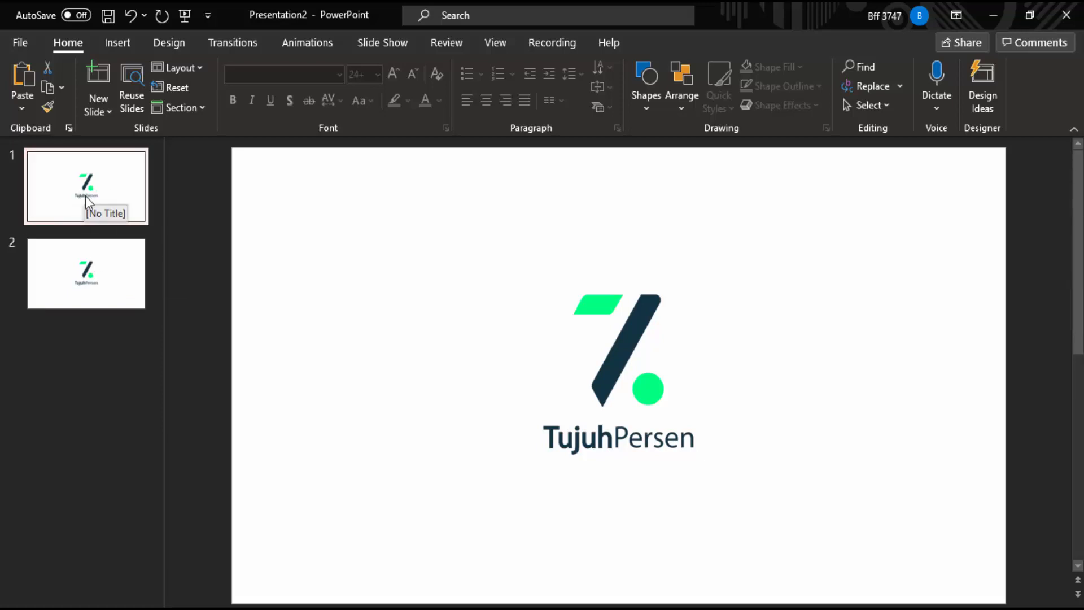
click(79, 303)
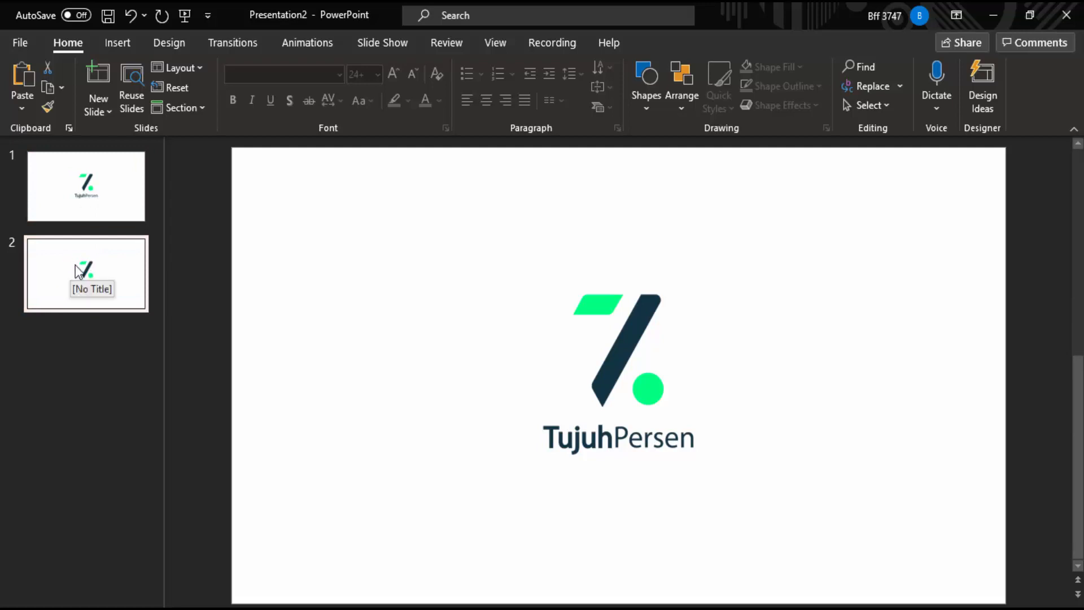
click(229, 48)
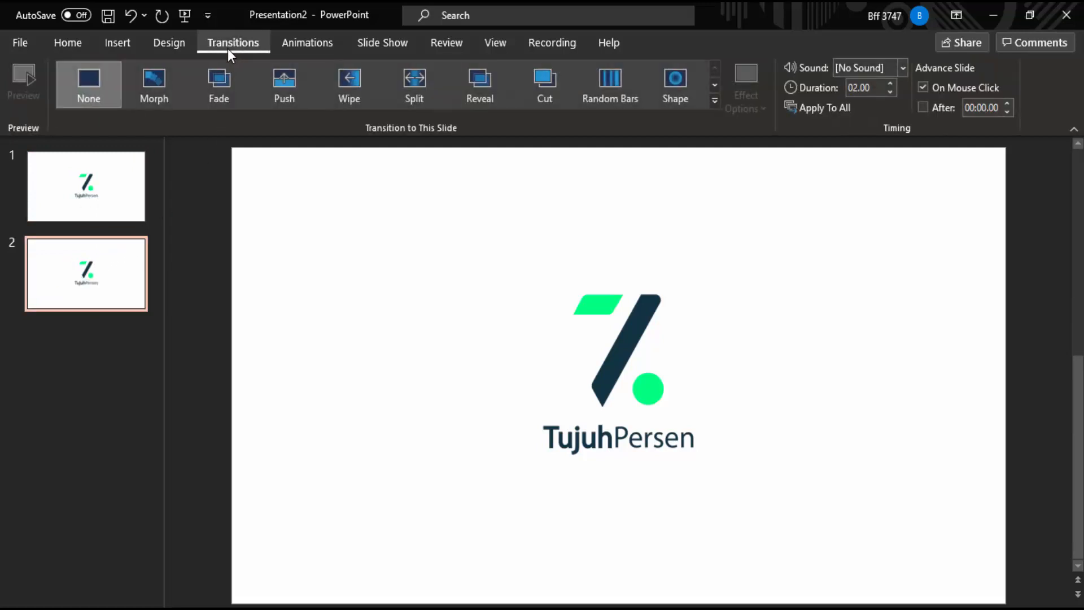
click(151, 83)
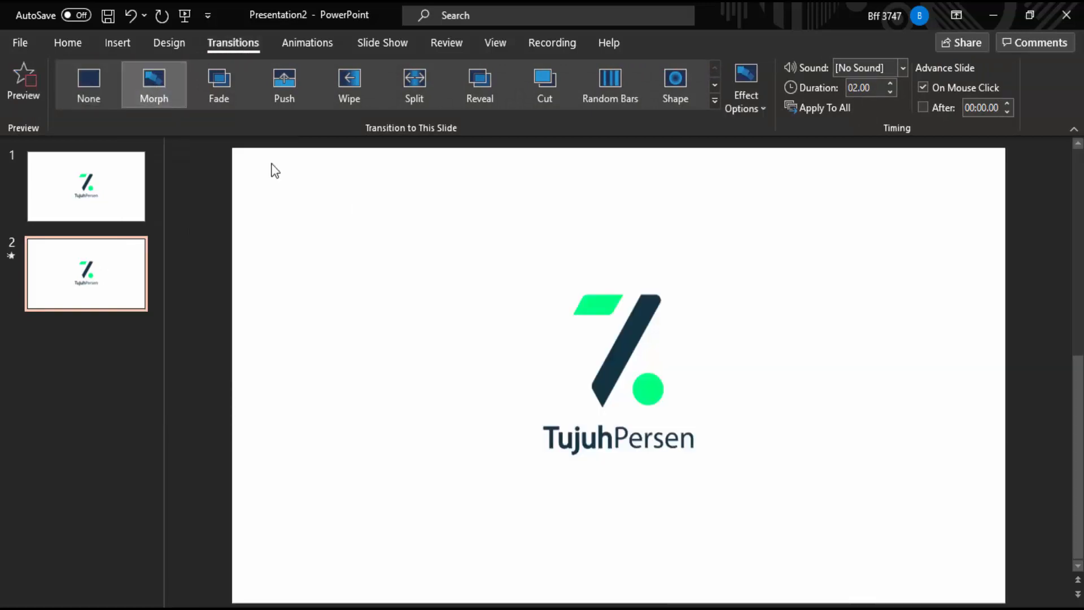
Step: Shrink the logo on slide 2 to about two-thirds of its size and place it horizontally centred in the slide's upper half
click(644, 379)
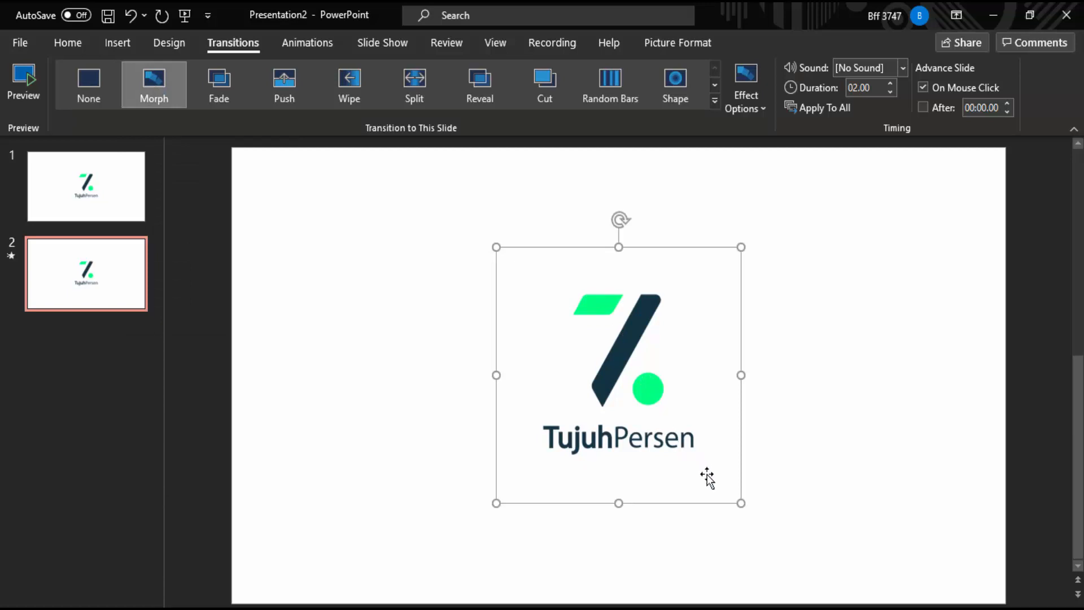
drag(740, 502, 672, 418)
drag(589, 332, 606, 320)
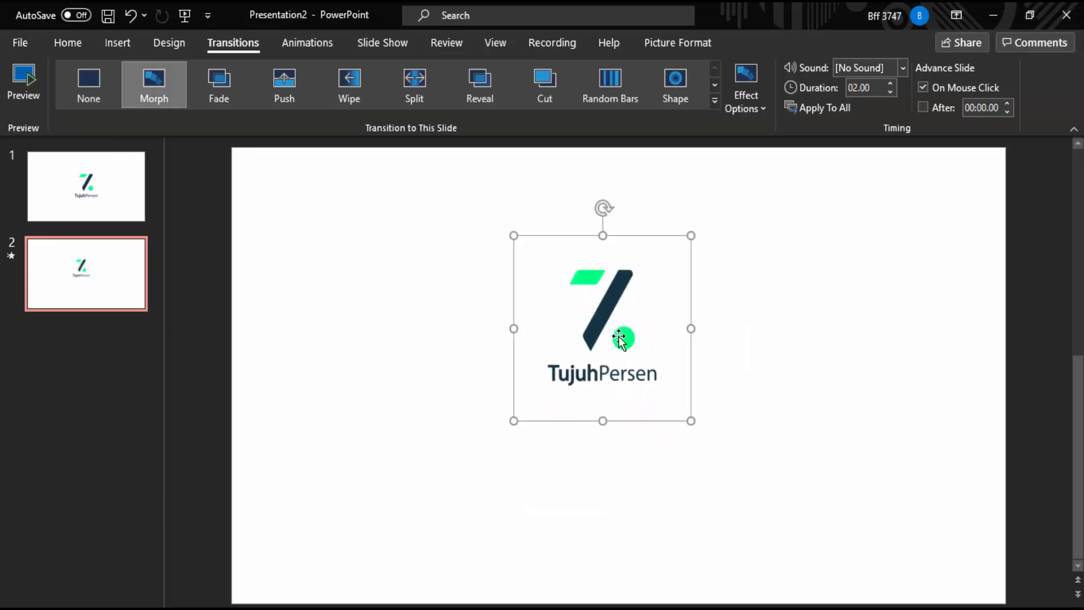
drag(688, 420, 676, 397)
mouse_move(624, 330)
mouse_down()
mouse_move(606, 359)
mouse_move(610, 409)
mouse_move(590, 415)
mouse_move(613, 383)
mouse_move(610, 321)
mouse_up()
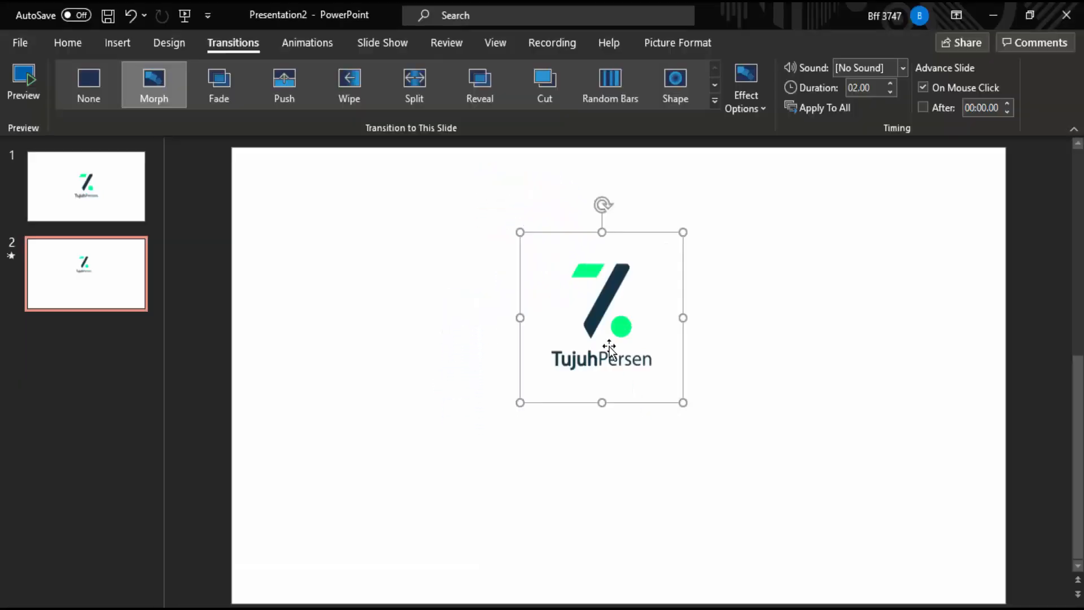
drag(609, 347, 607, 319)
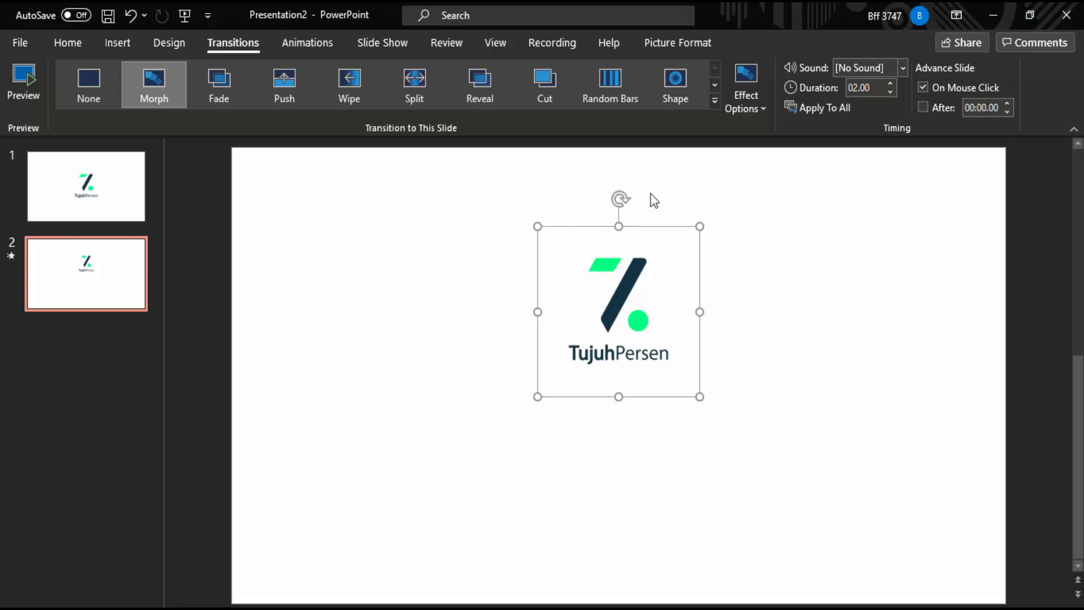
Step: Set the duration of slide 2's Morph transition to 00.50 seconds
click(85, 257)
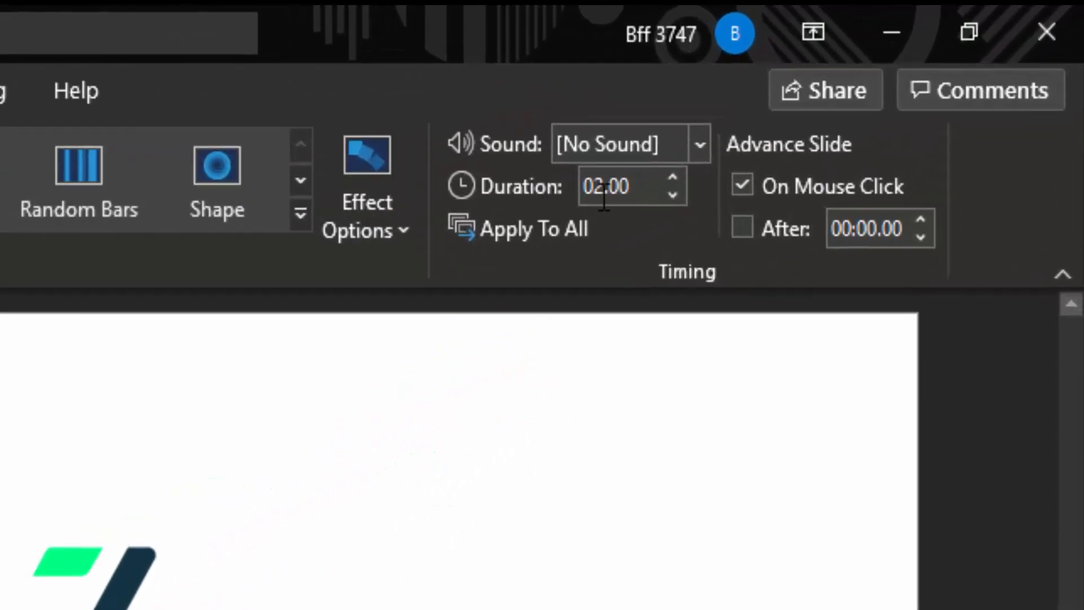
click(670, 194)
click(671, 194)
click(671, 194)
click(671, 195)
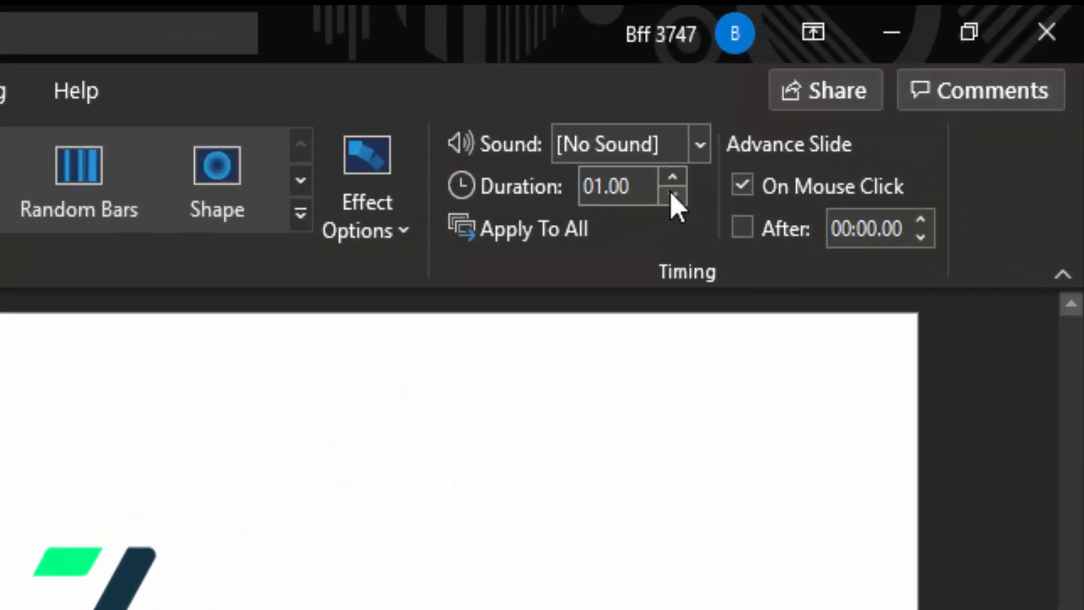
click(671, 195)
click(671, 194)
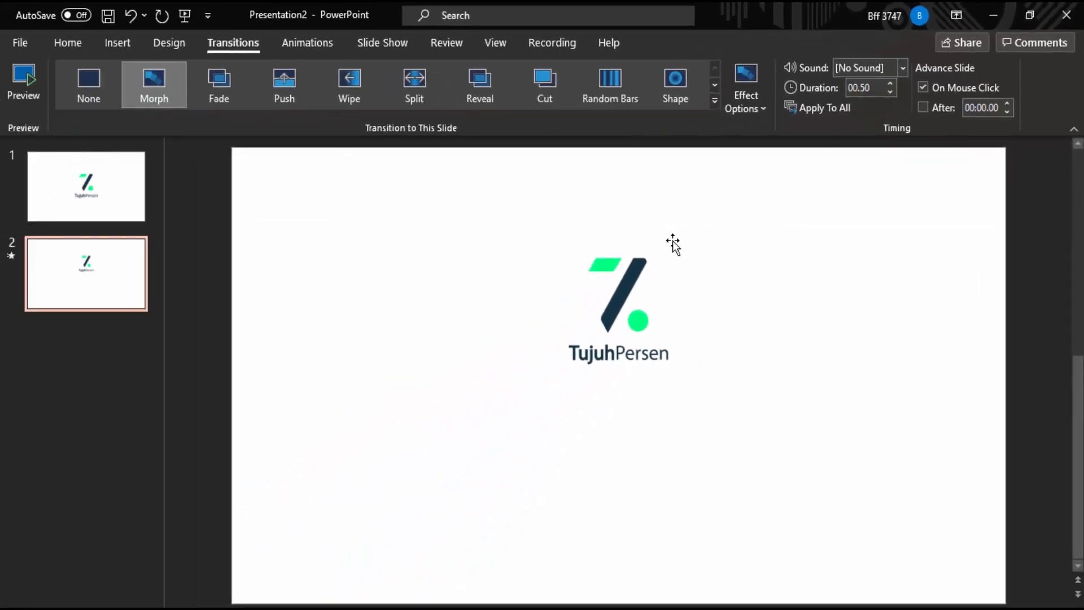
Step: Play the slide show from slide 1 through slide 2 to check the shortened logo morph, and exit the show
key(F5)
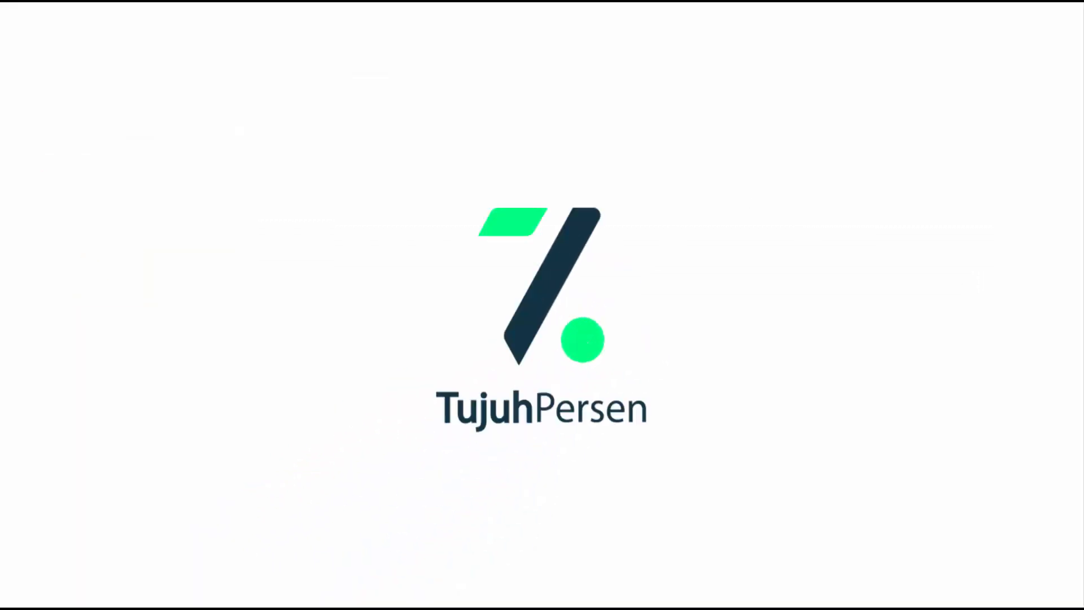
click(678, 237)
key(Escape)
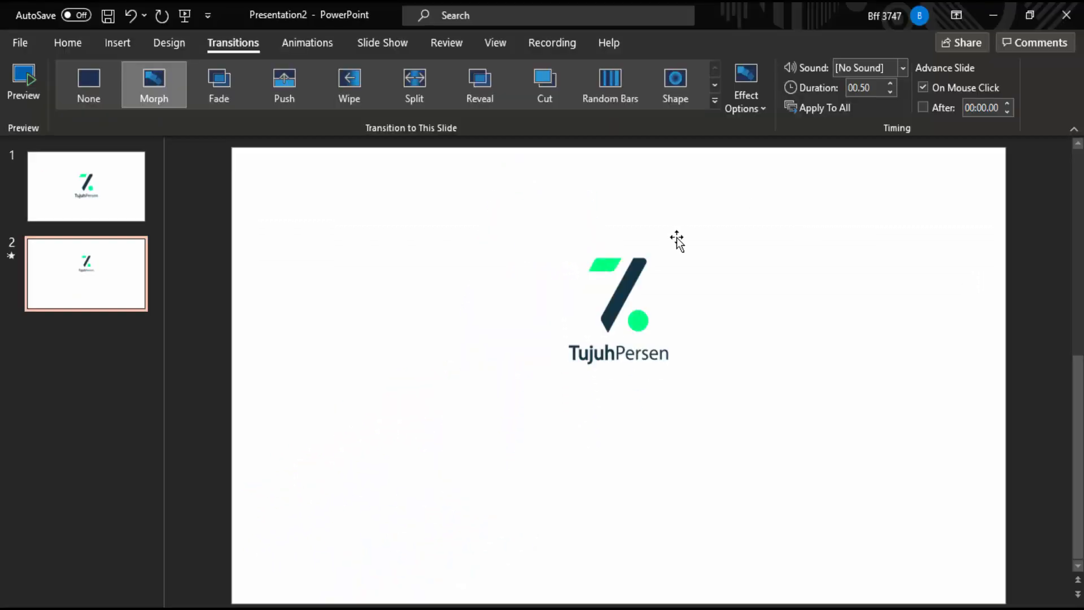
Step: Play the Latihan slide show from slide 1 to view how its logo enters, and return to Presentation2
click(100, 181)
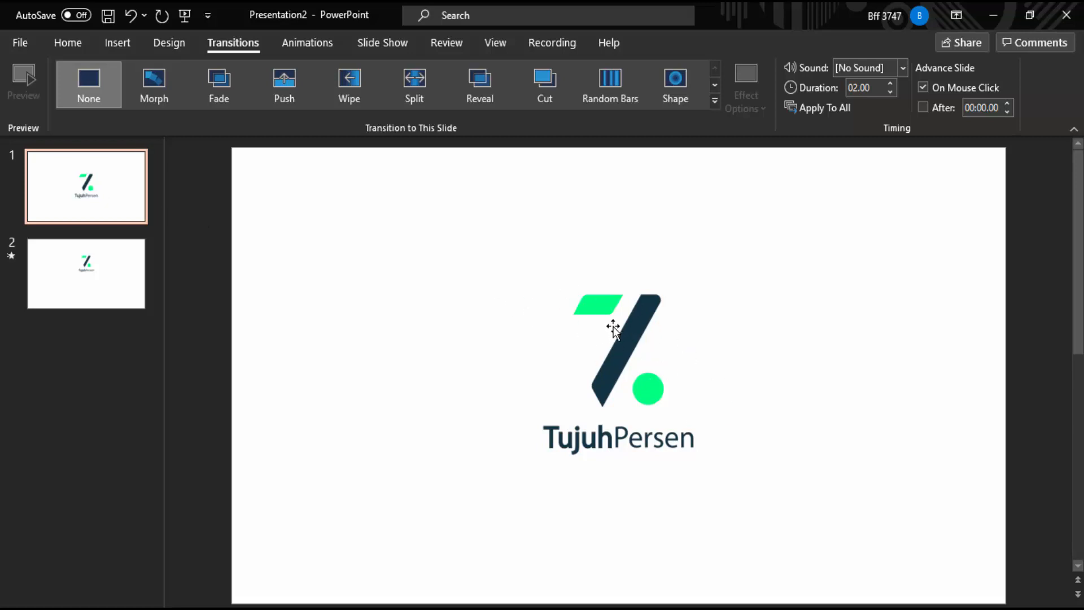
click(618, 346)
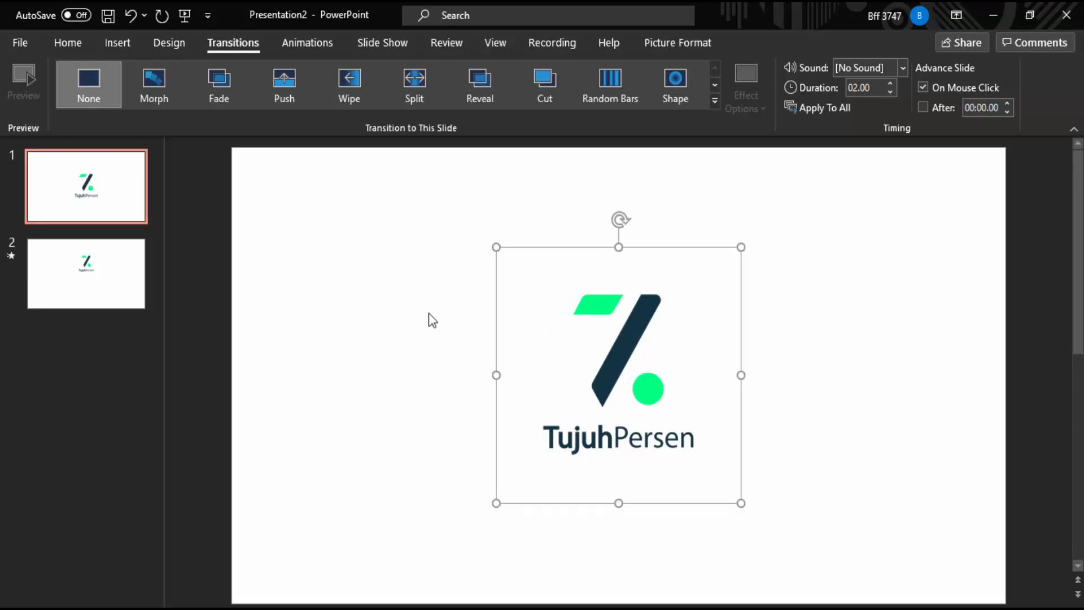
key(alt+Tab)
key(F5)
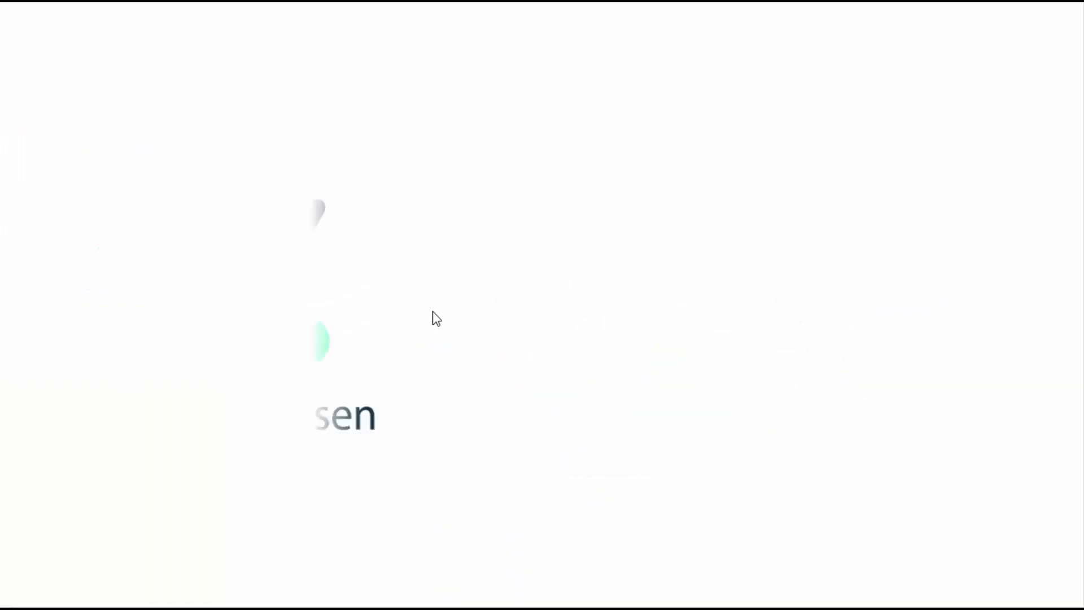
key(Escape)
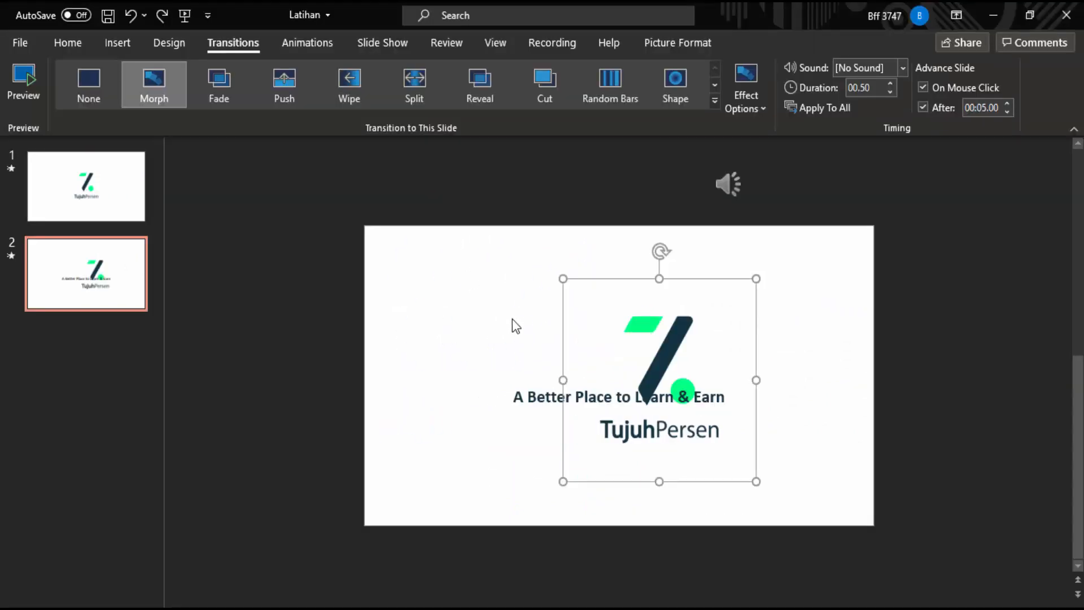
click(158, 182)
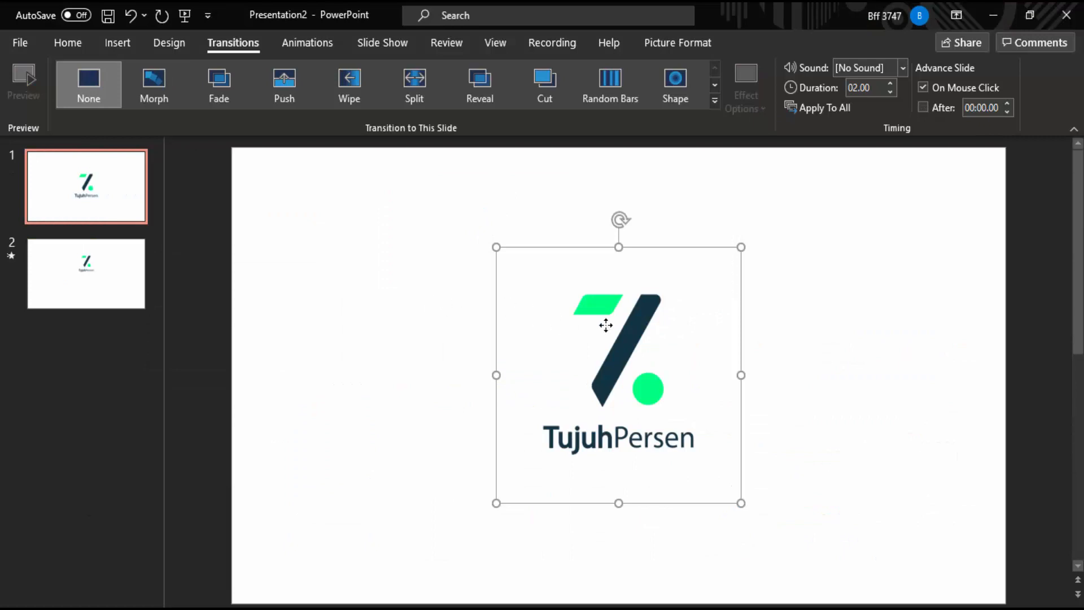
Step: Open the full list of additional entrance effects for the logo on slide 1, placing the dialog clear of the logo
click(380, 295)
click(617, 332)
click(306, 43)
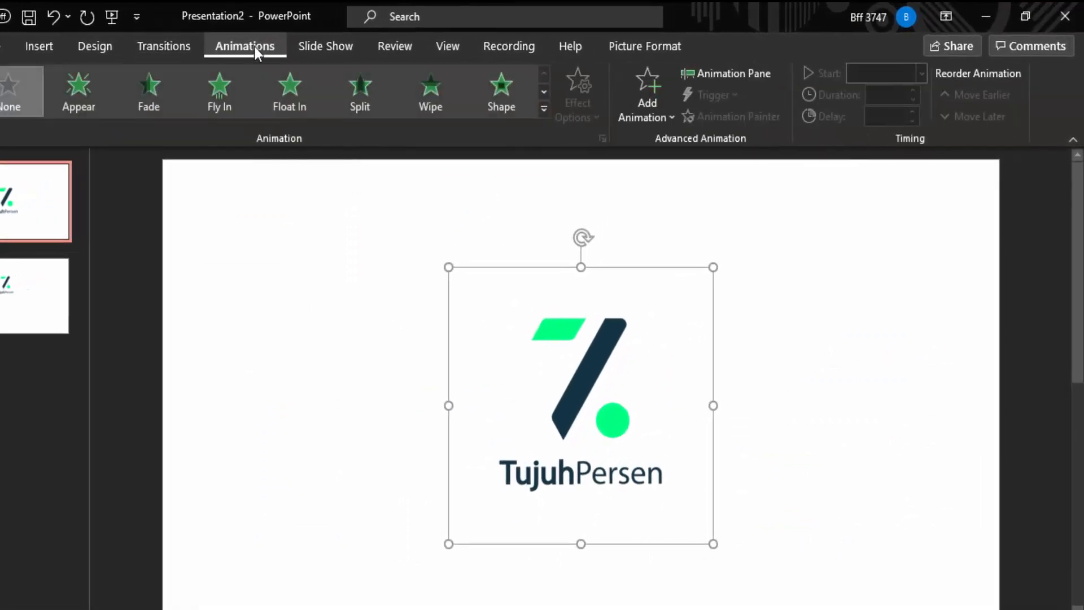
click(644, 120)
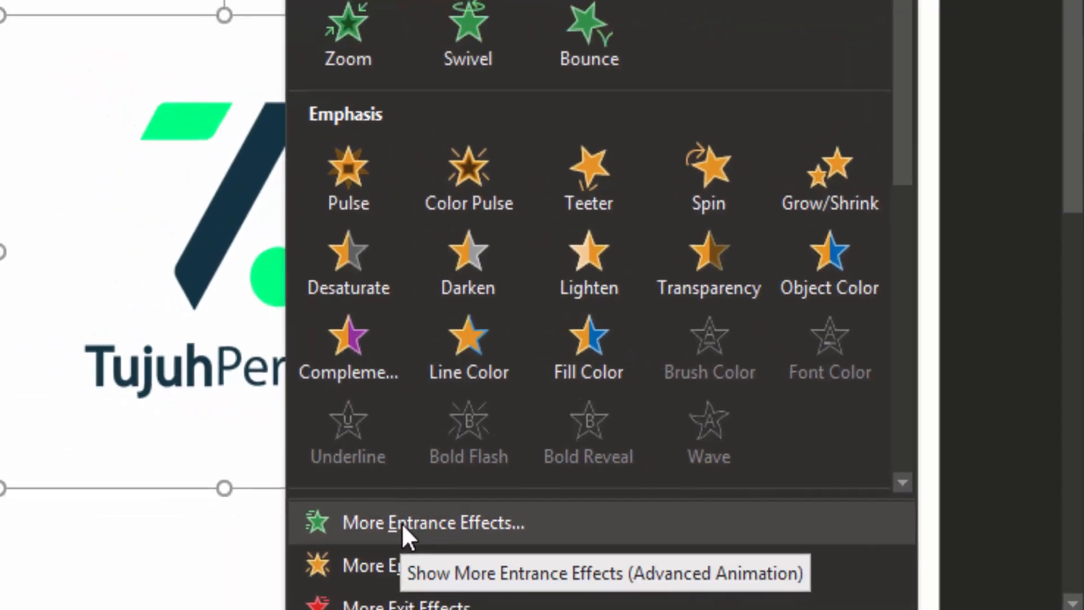
click(326, 528)
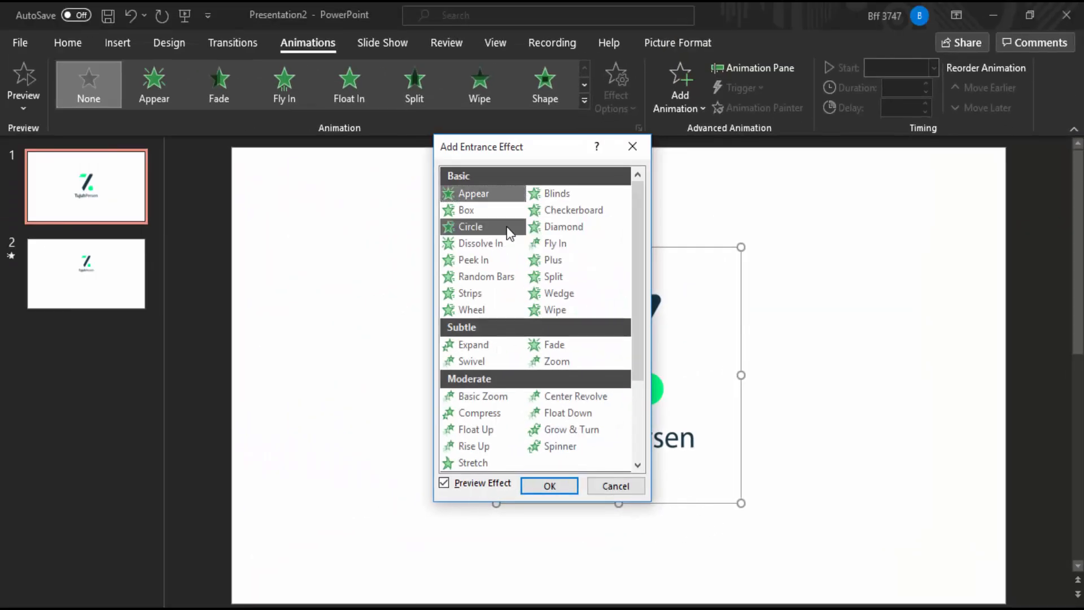
drag(526, 148, 860, 161)
Step: Preview the Box, Circle, Dissolve In, Random Bars, Strips, Wheel, Expand and Swivel entrance effects on the logo
click(732, 201)
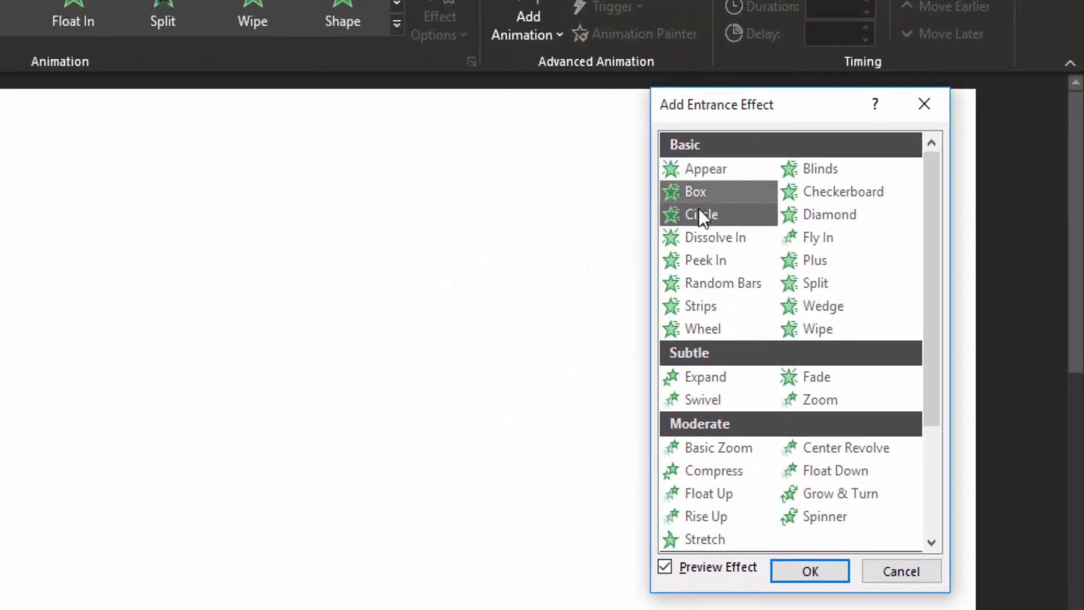
click(731, 217)
click(706, 235)
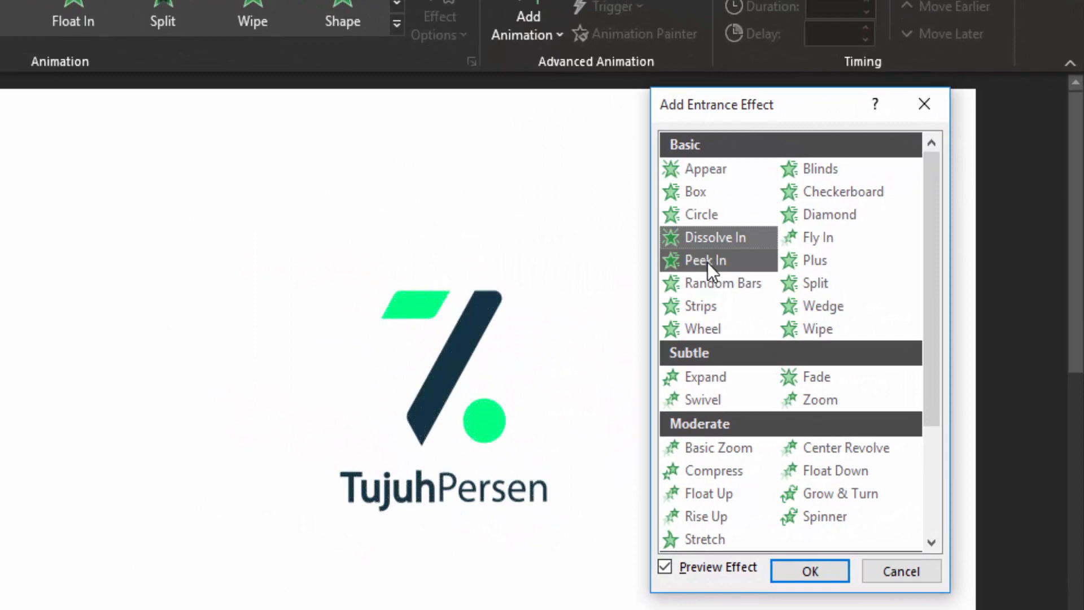
click(709, 282)
click(711, 306)
click(713, 329)
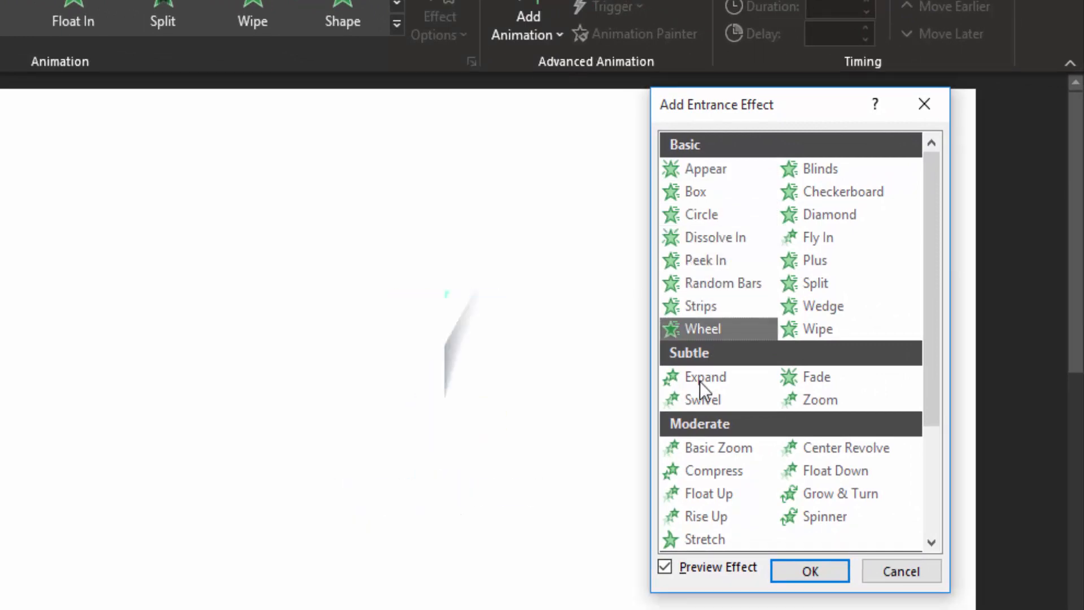
click(701, 377)
click(701, 400)
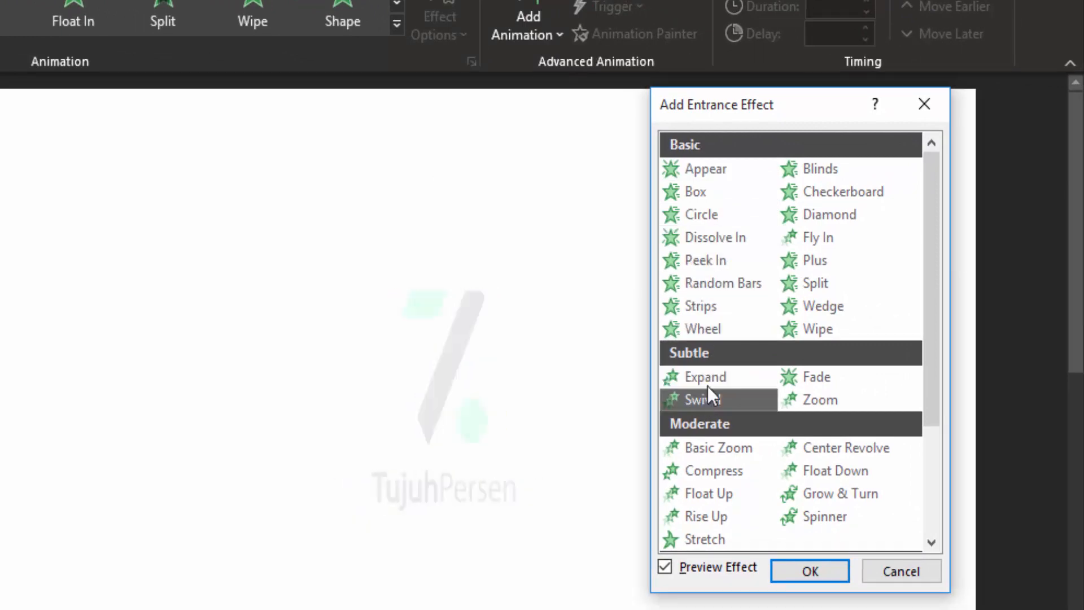
Step: Add the Peek In entrance effect to the logo on slide 1
click(712, 264)
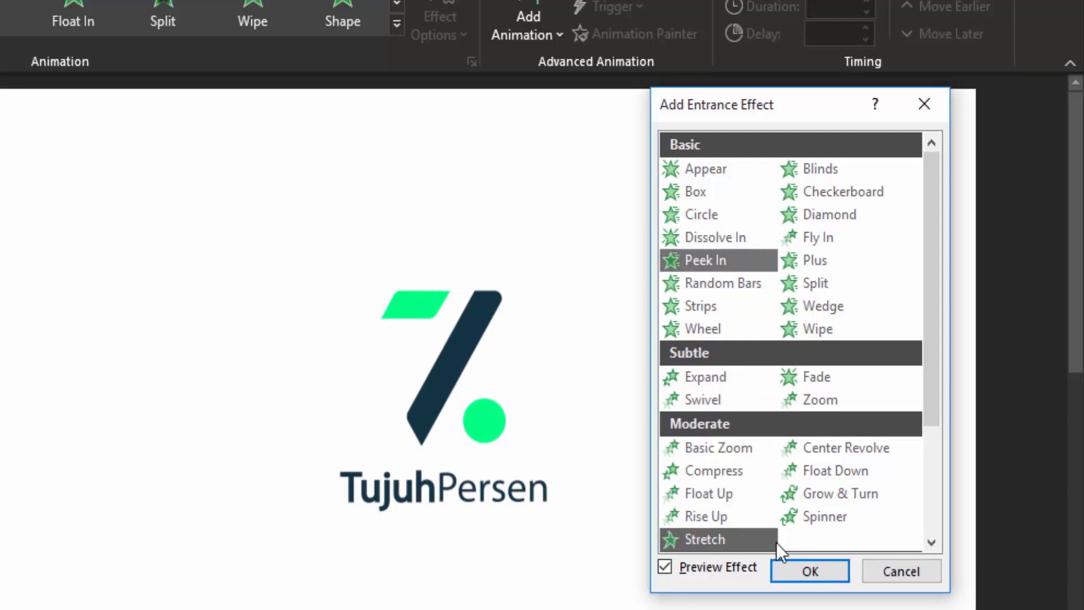
click(808, 571)
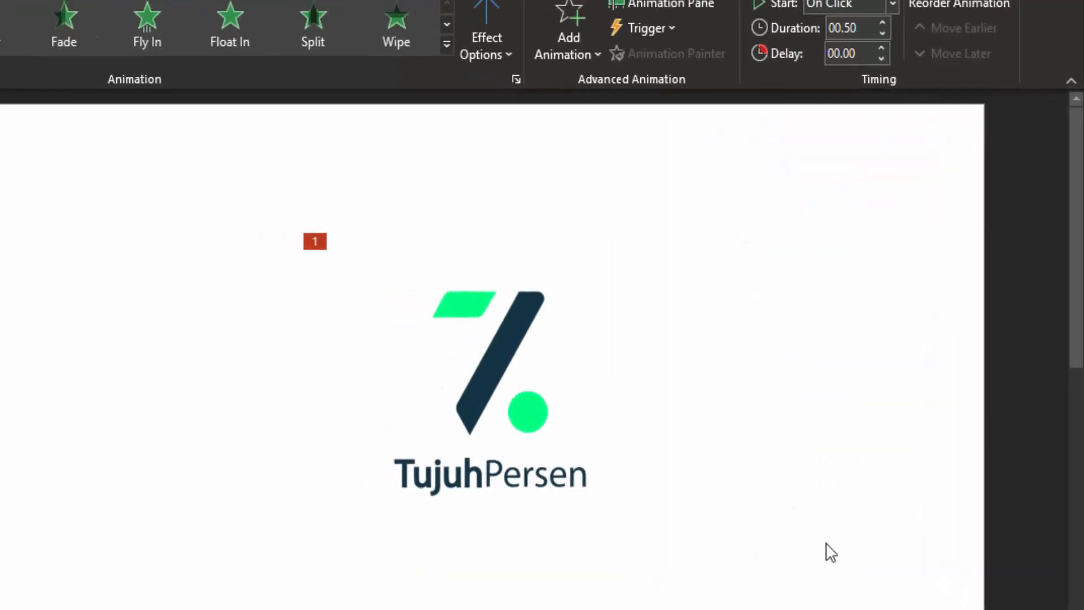
click(607, 332)
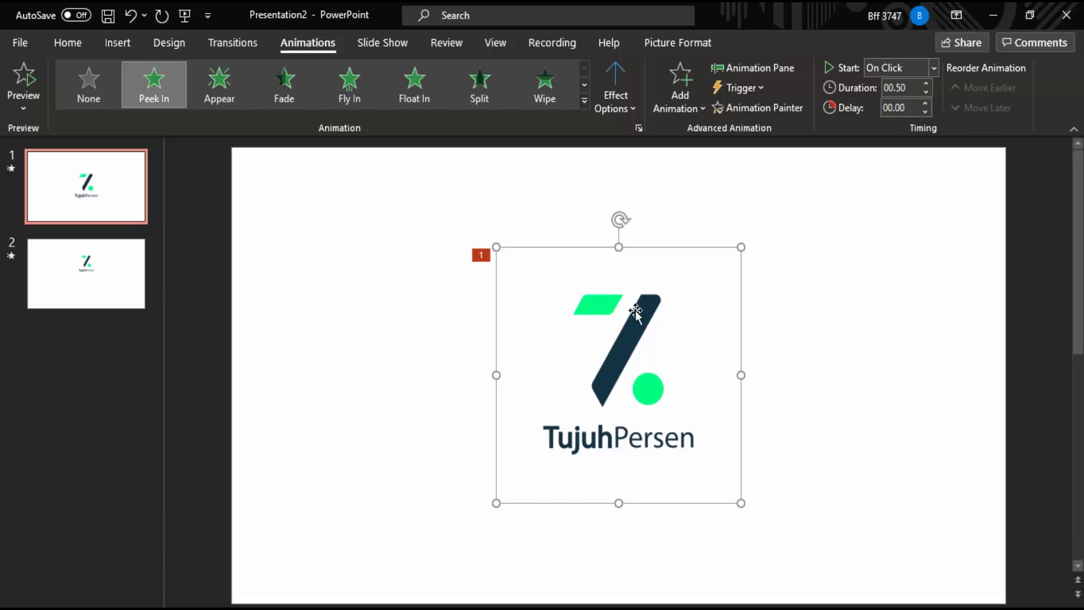
Step: Play the slide show from slide 1 to check the logo's Peek In entrance, and return to editing
click(849, 390)
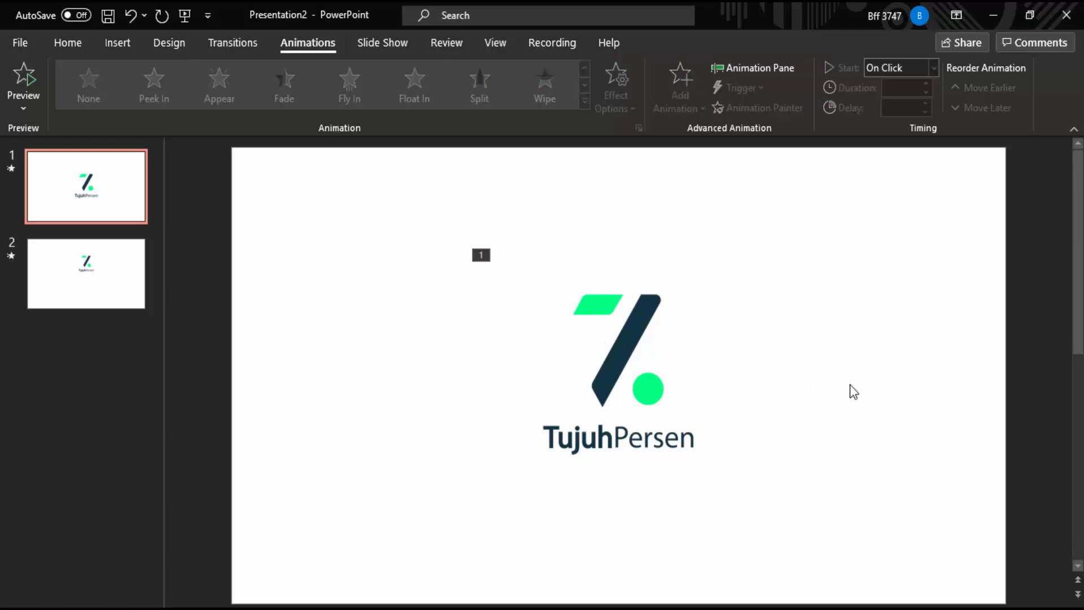
key(F5)
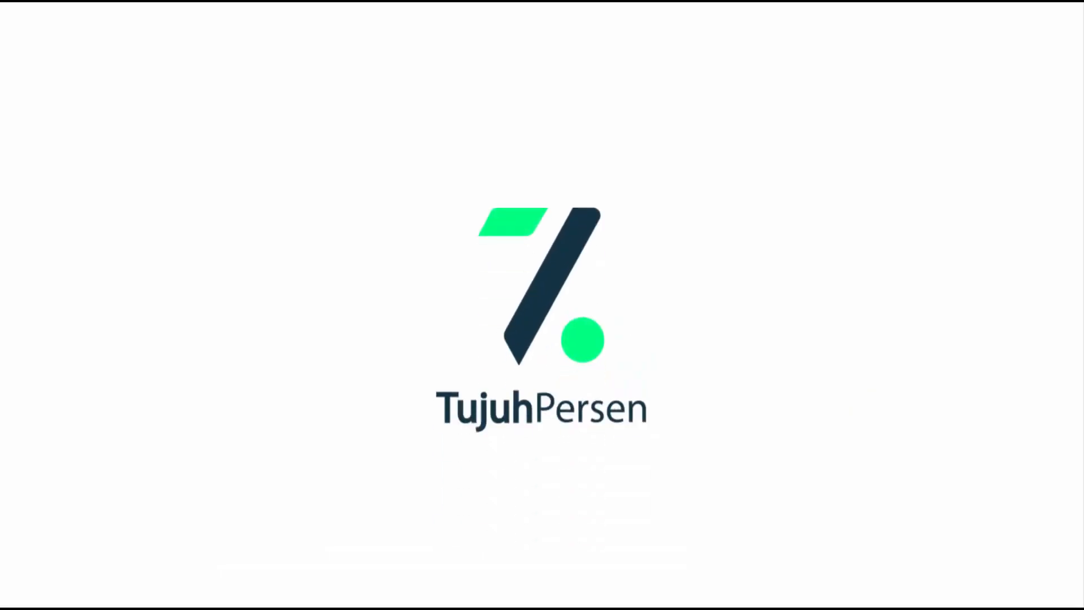
key(Escape)
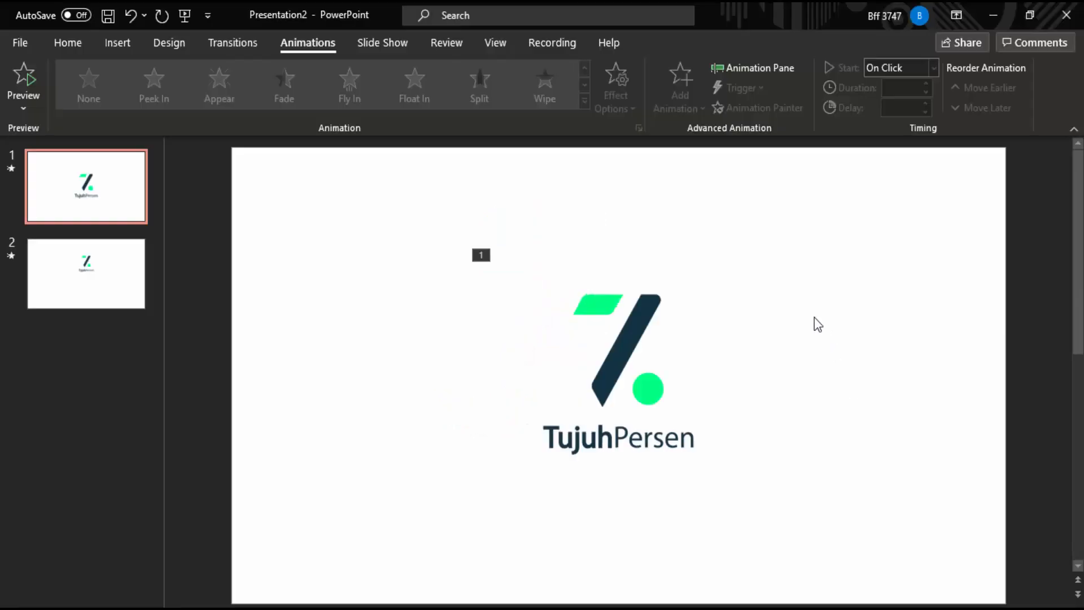
Step: Select the logo on slide 1 and display the Animation Pane
click(644, 314)
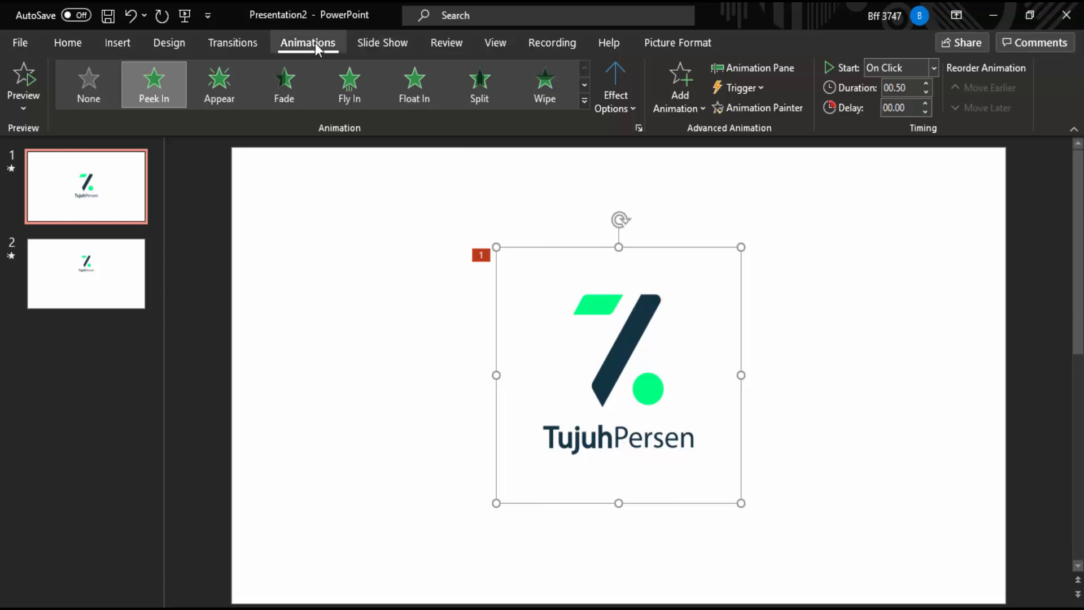
click(743, 69)
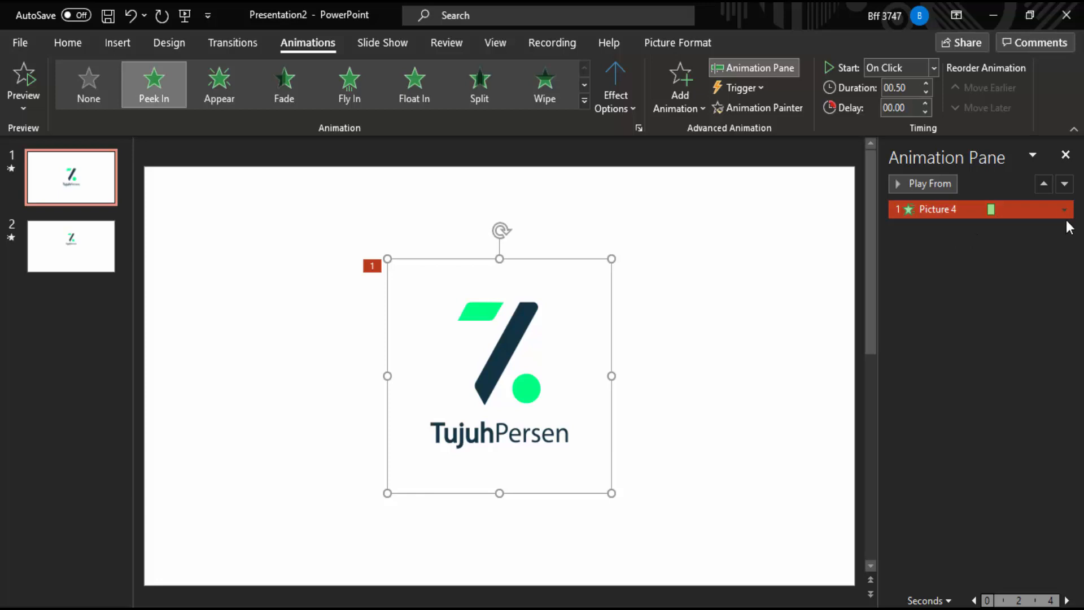
click(1064, 210)
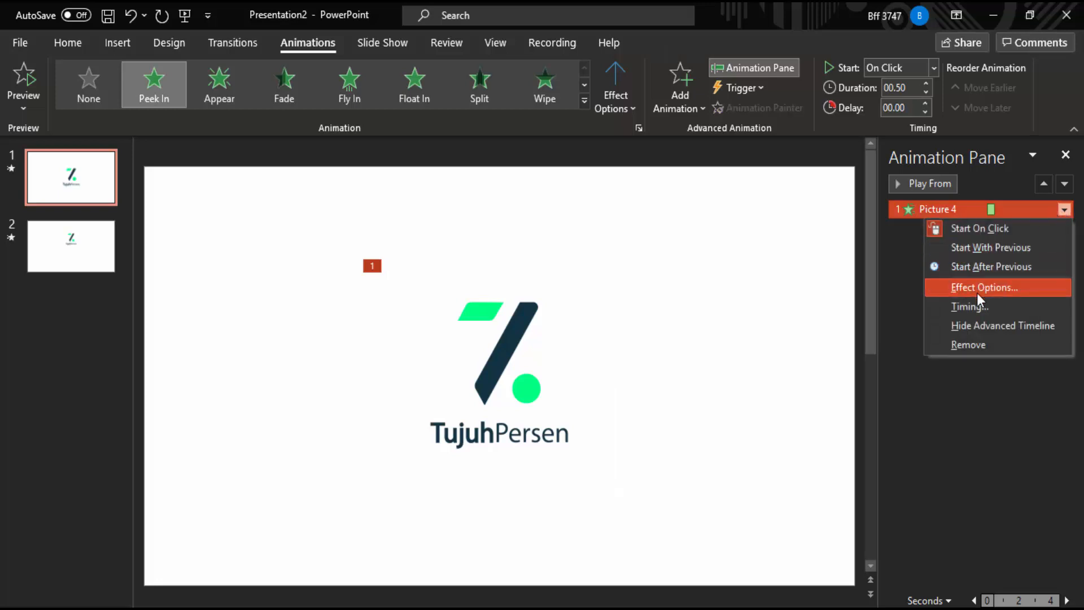
click(978, 306)
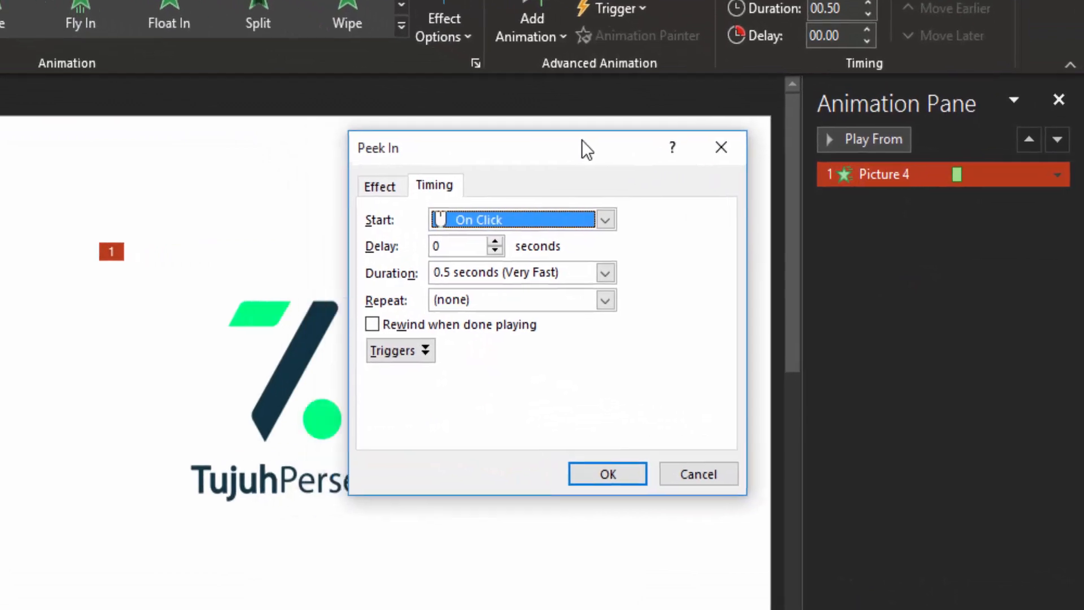
drag(581, 140, 644, 134)
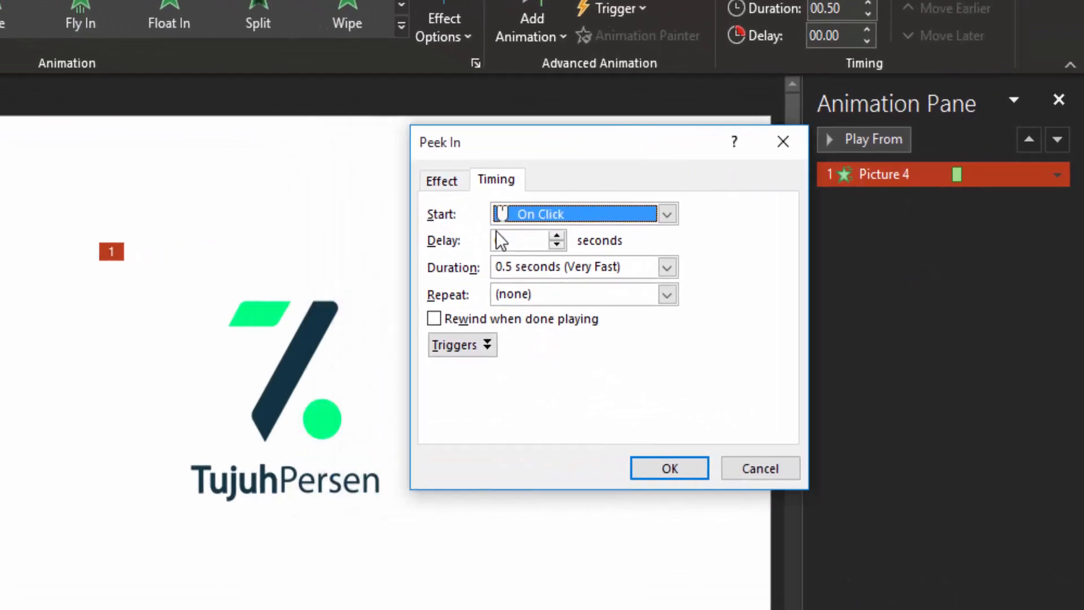
click(544, 214)
click(544, 214)
click(774, 469)
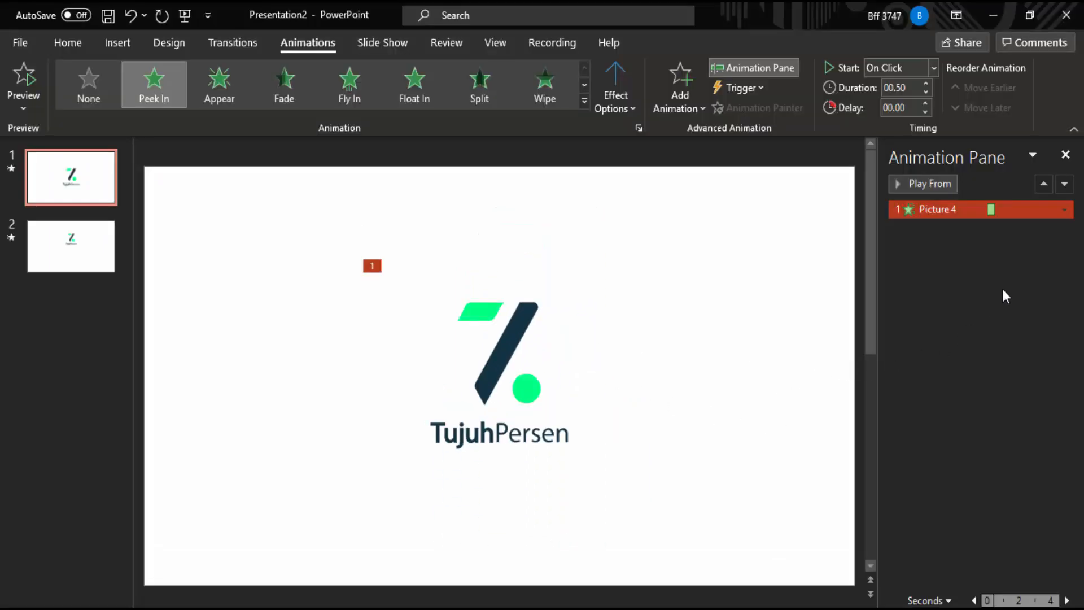
Step: Set the logo's Peek In animation to start With Previous
click(1063, 210)
click(954, 308)
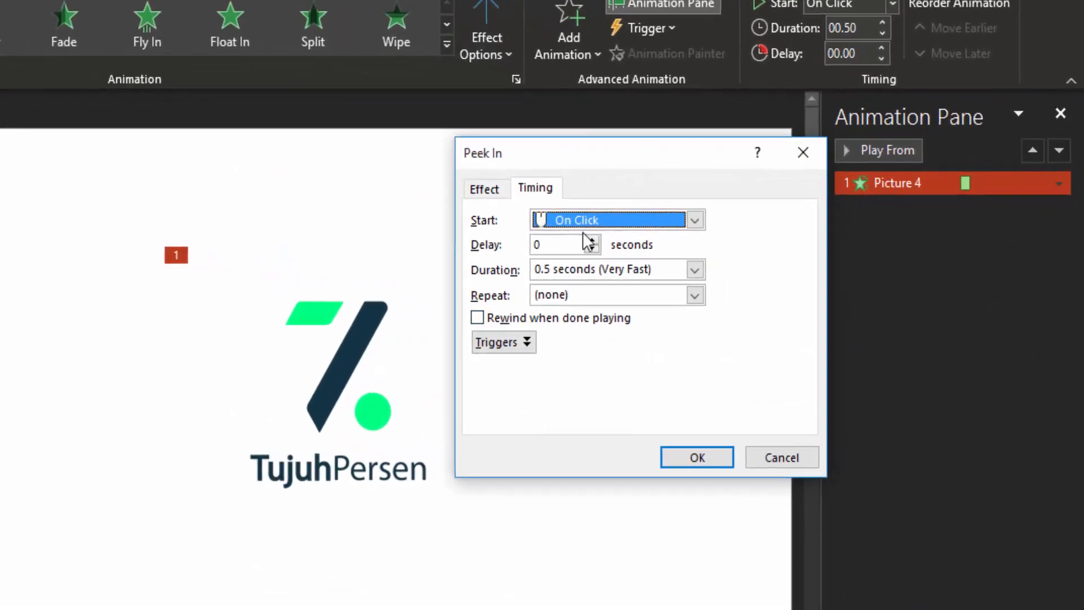
click(593, 224)
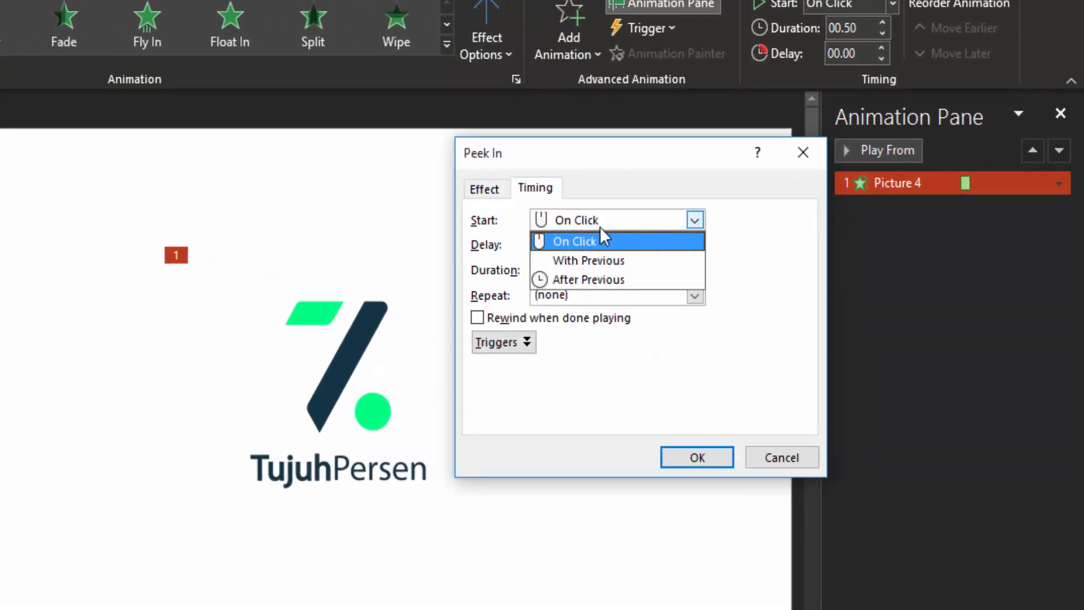
click(587, 260)
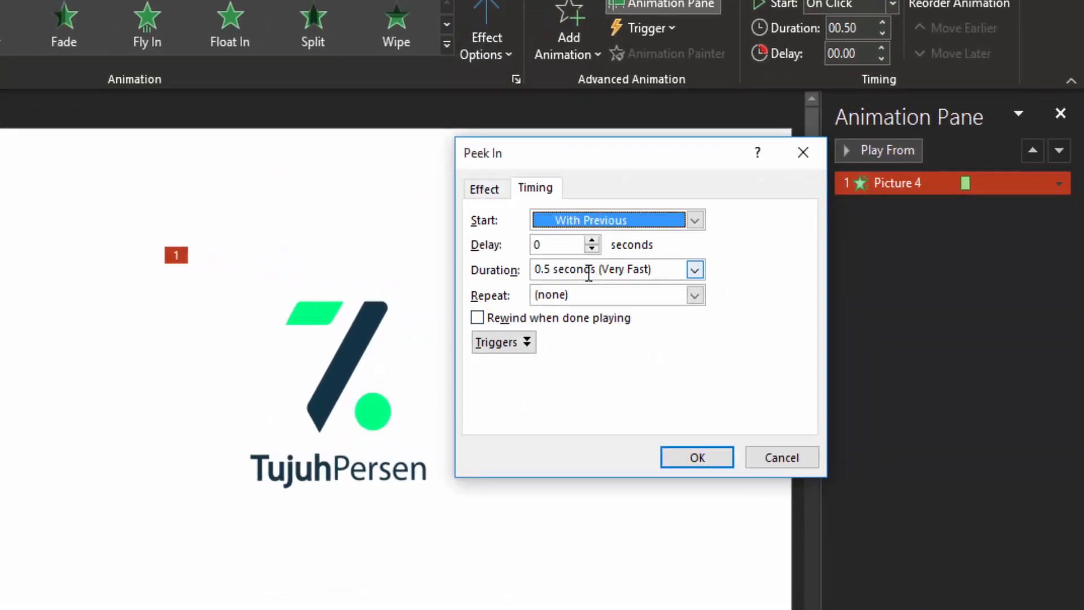
click(706, 459)
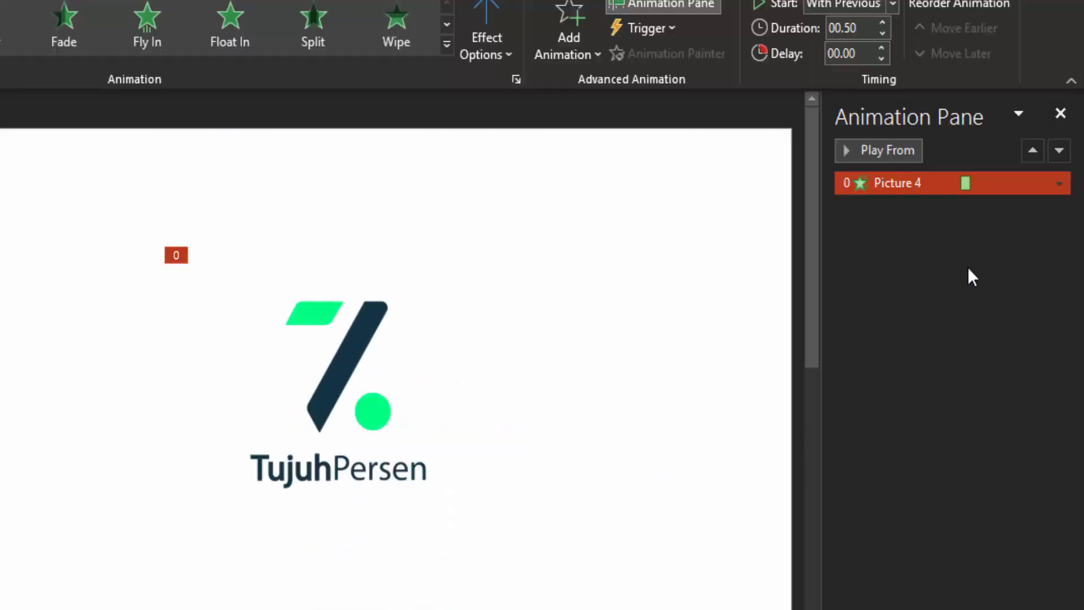
Step: Set the delay of the logo's Peek In animation to 1 second
click(1059, 184)
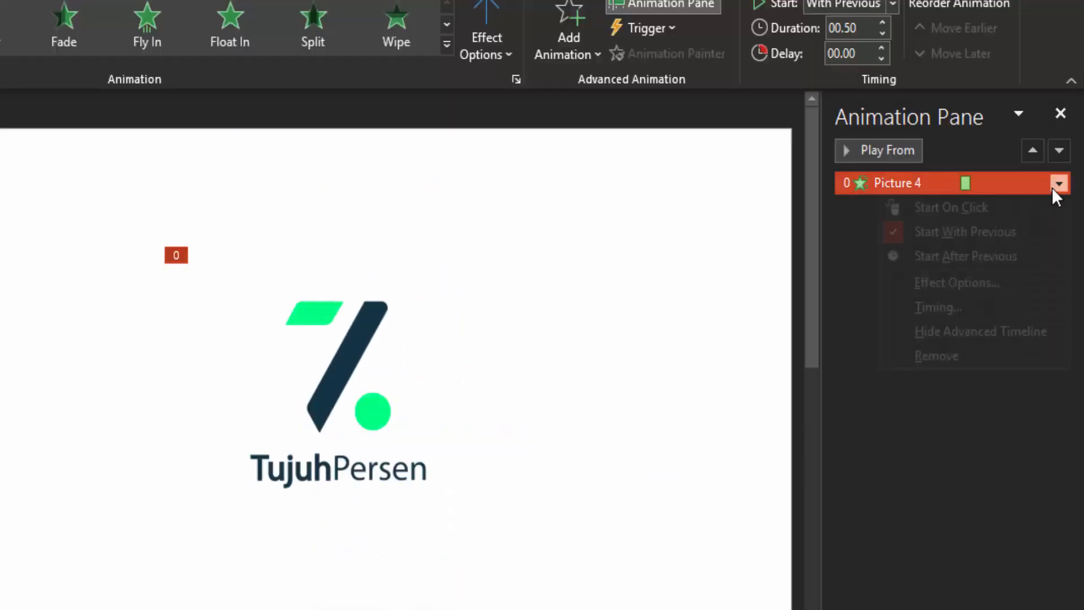
click(938, 305)
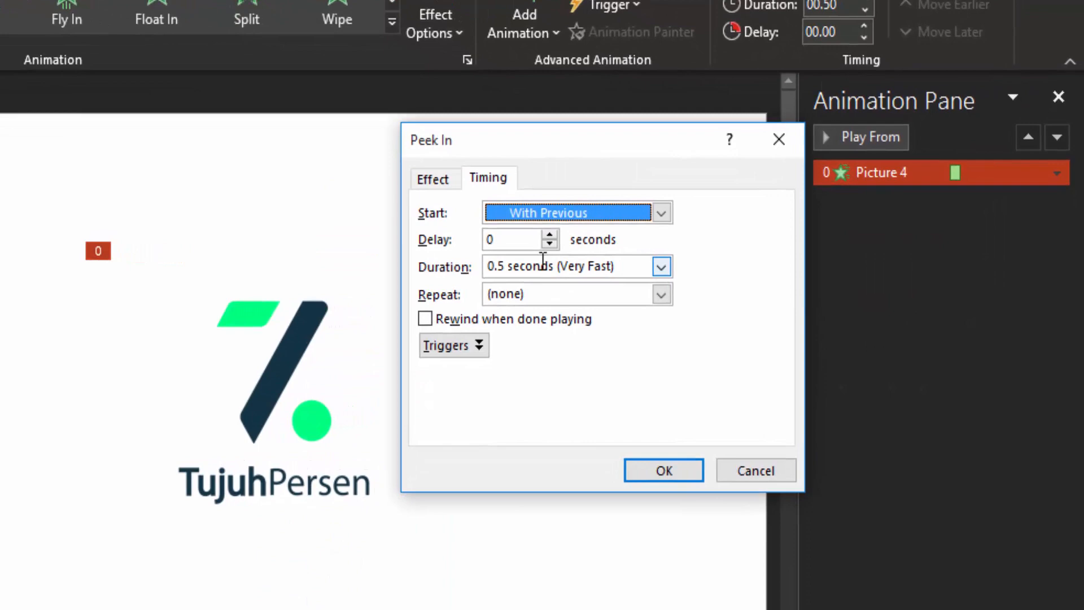
click(501, 239)
drag(519, 240, 467, 239)
click(512, 238)
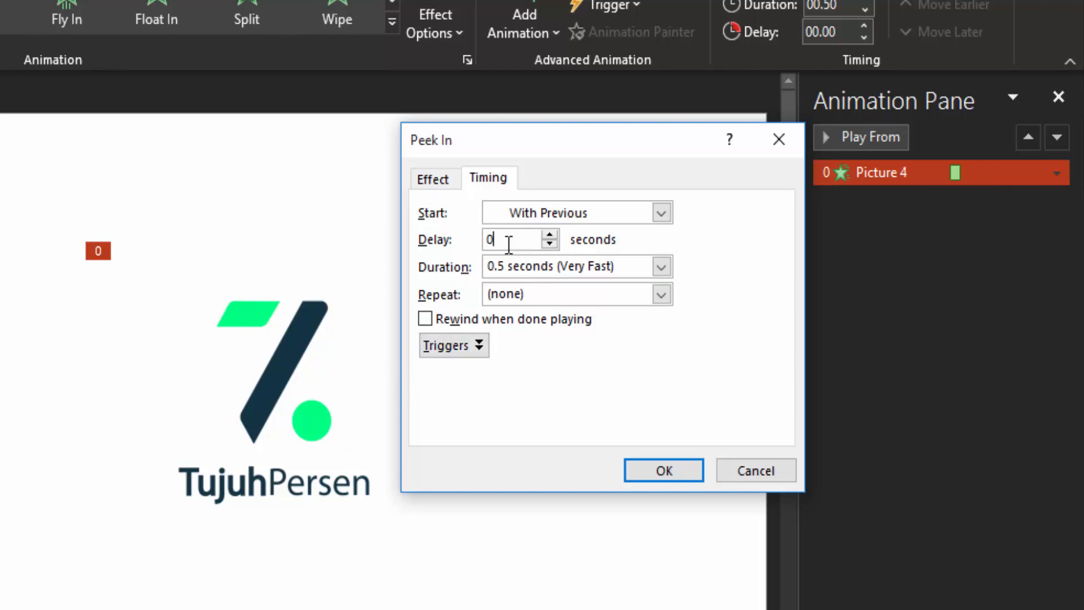
drag(508, 239, 472, 239)
text(1)
click(649, 470)
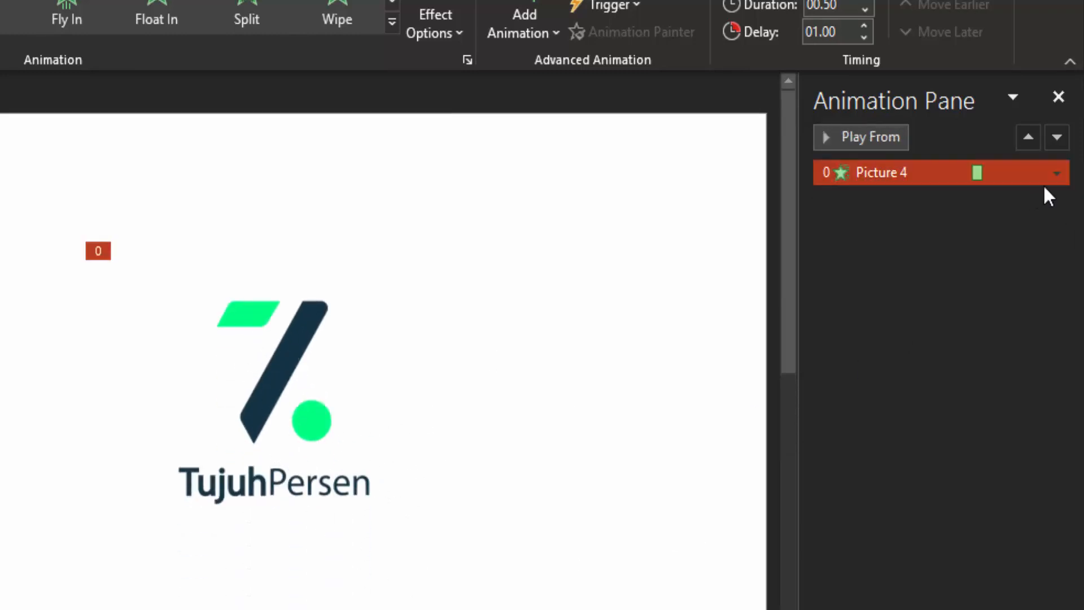
Step: Clear the delay of the logo's Peek In animation and set its duration to 0.3 seconds
click(1056, 172)
click(884, 305)
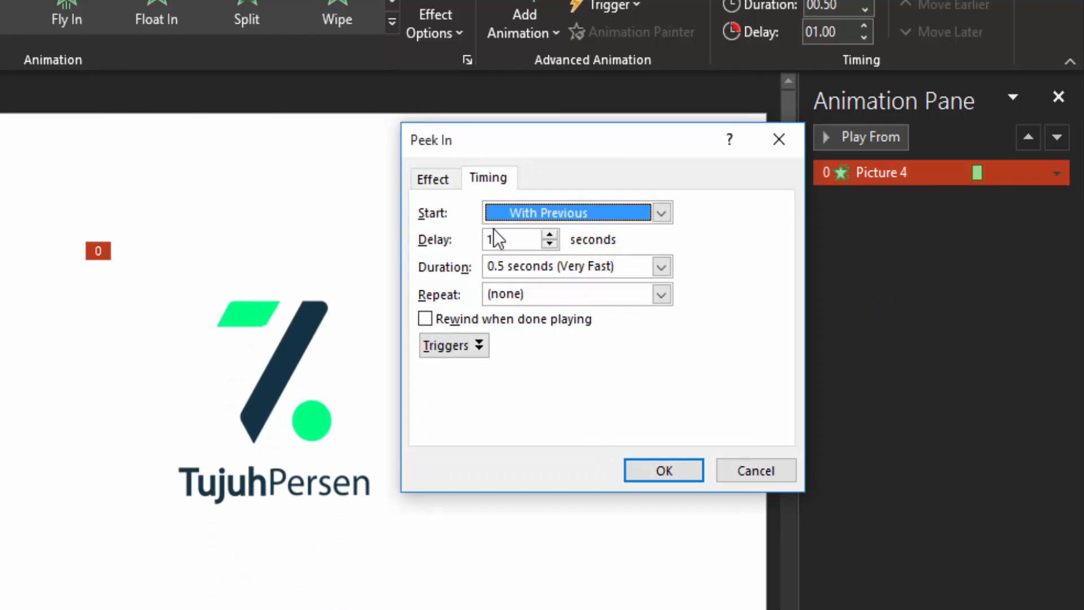
key(Tab)
key(BackSpace)
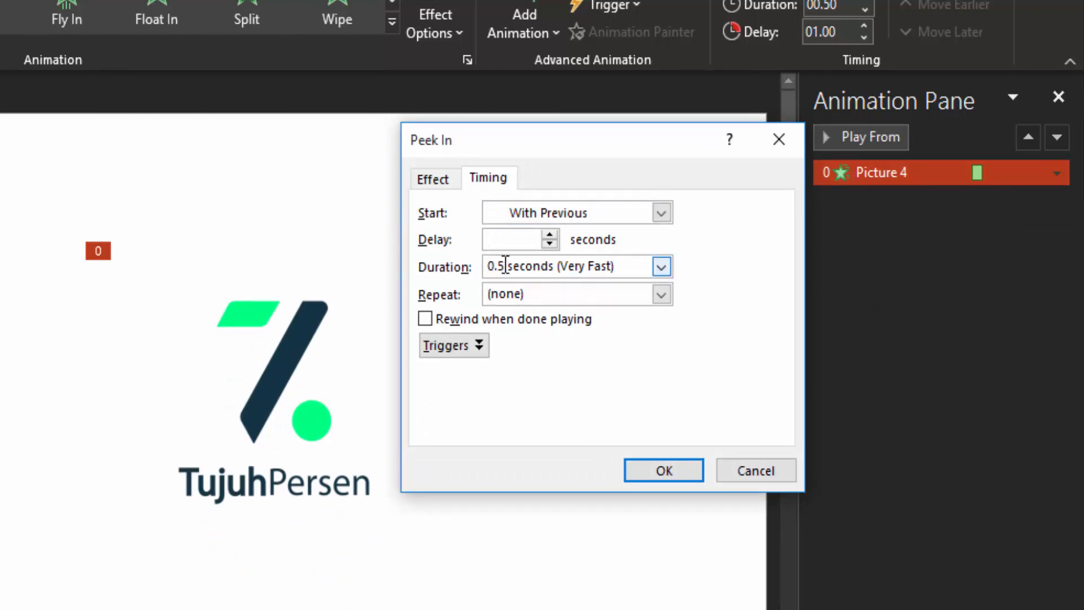
drag(497, 265, 506, 265)
text(3)
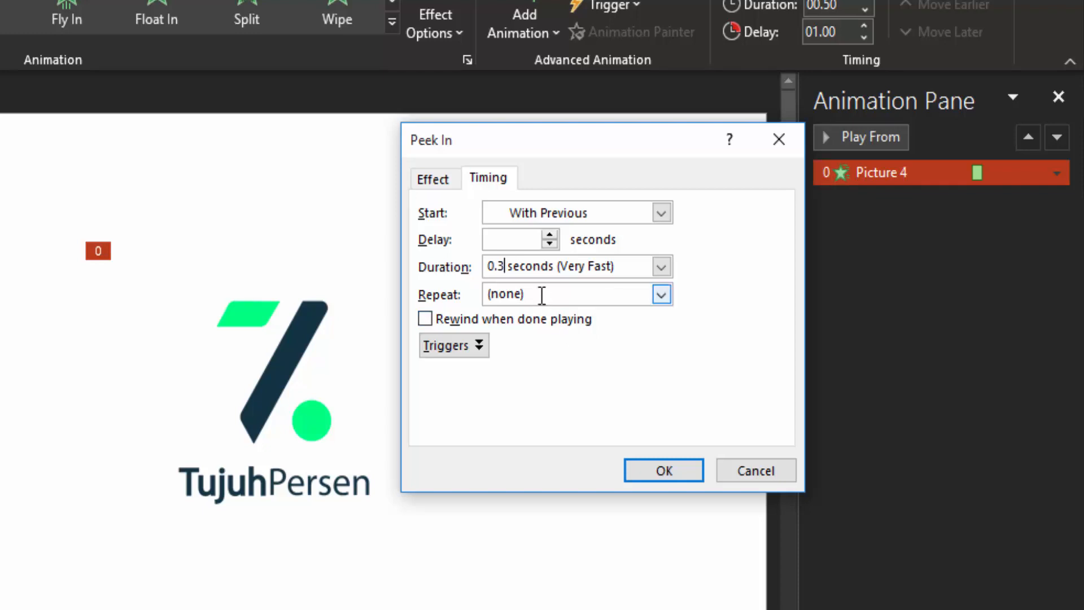
Step: Set the Peek In direction to From Left and apply the effect settings to the logo
click(433, 184)
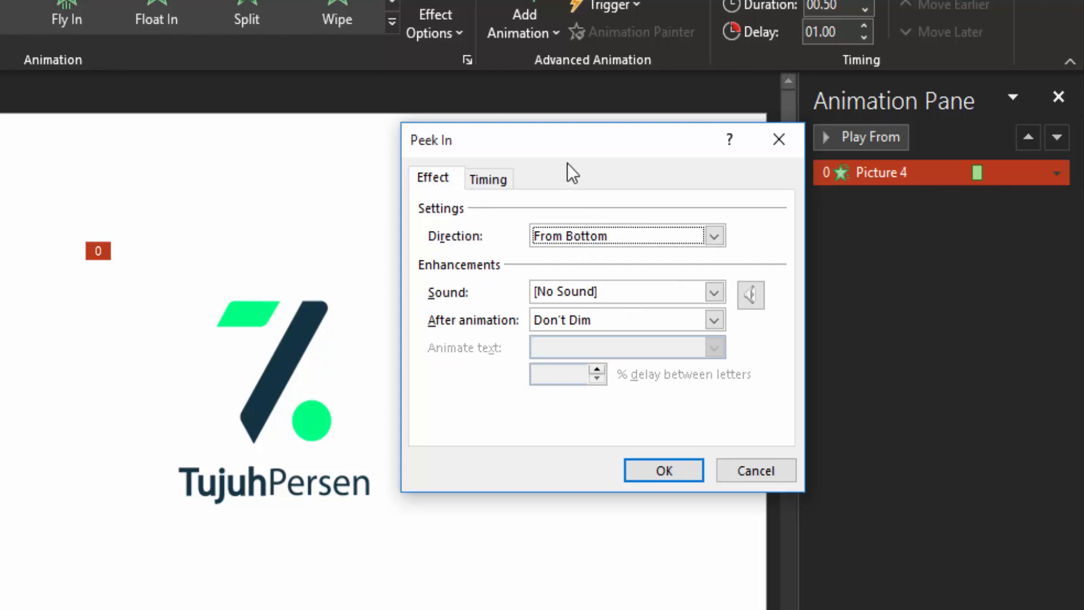
drag(574, 141, 642, 144)
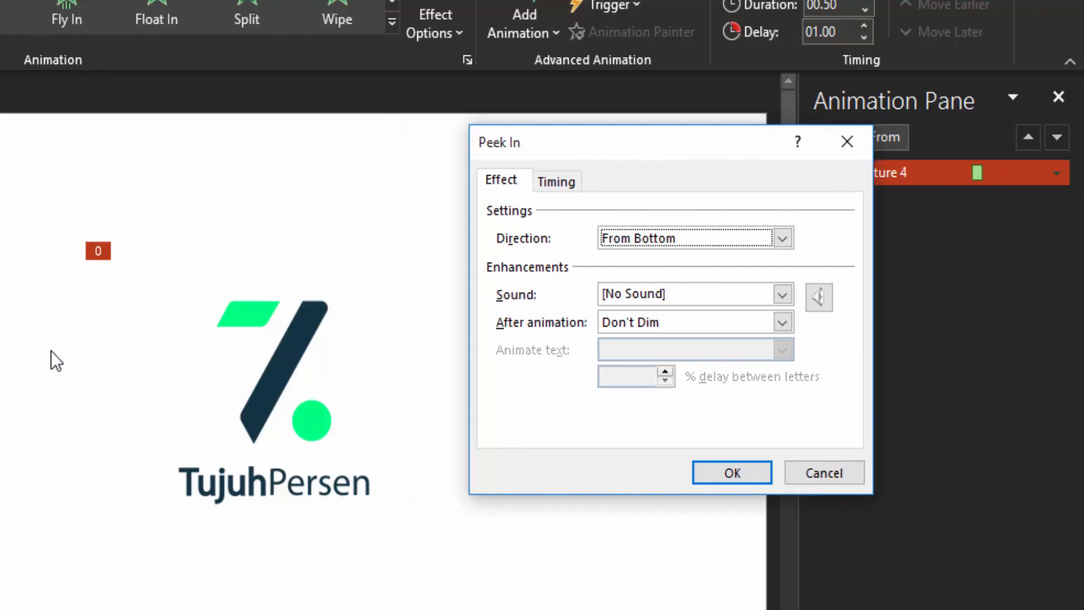
click(691, 241)
click(672, 289)
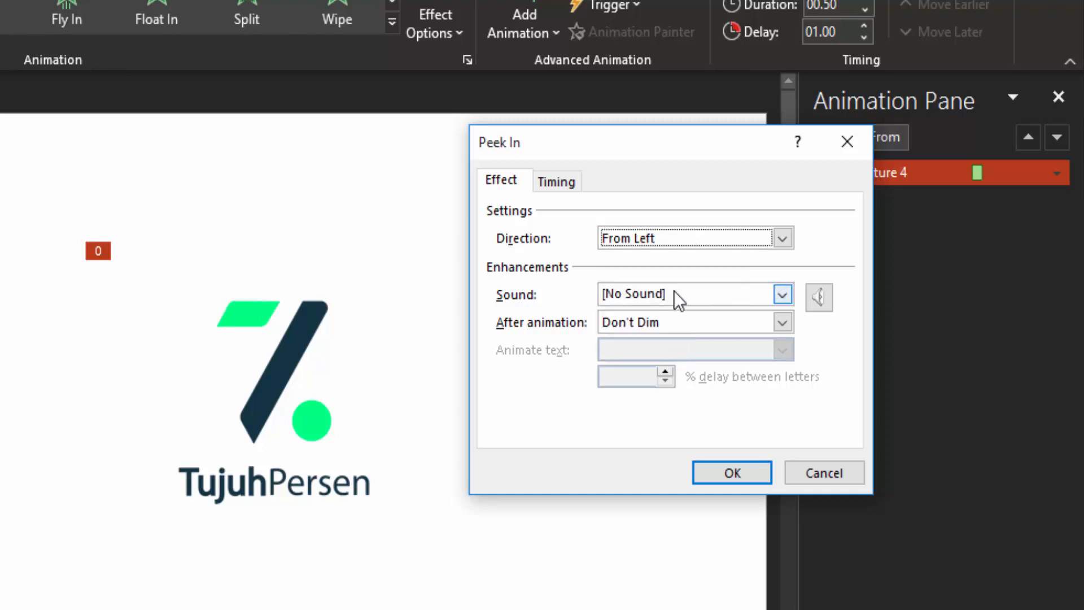
key(ctrl+Tab)
click(712, 470)
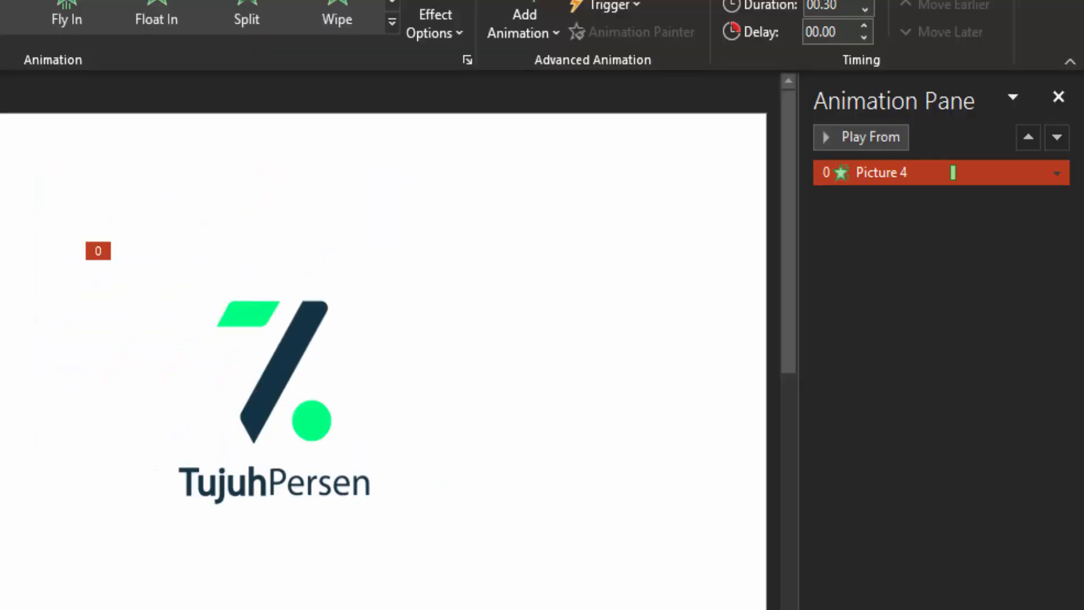
Step: Add the Whoosh sound to the logo's Peek In animation
click(1056, 173)
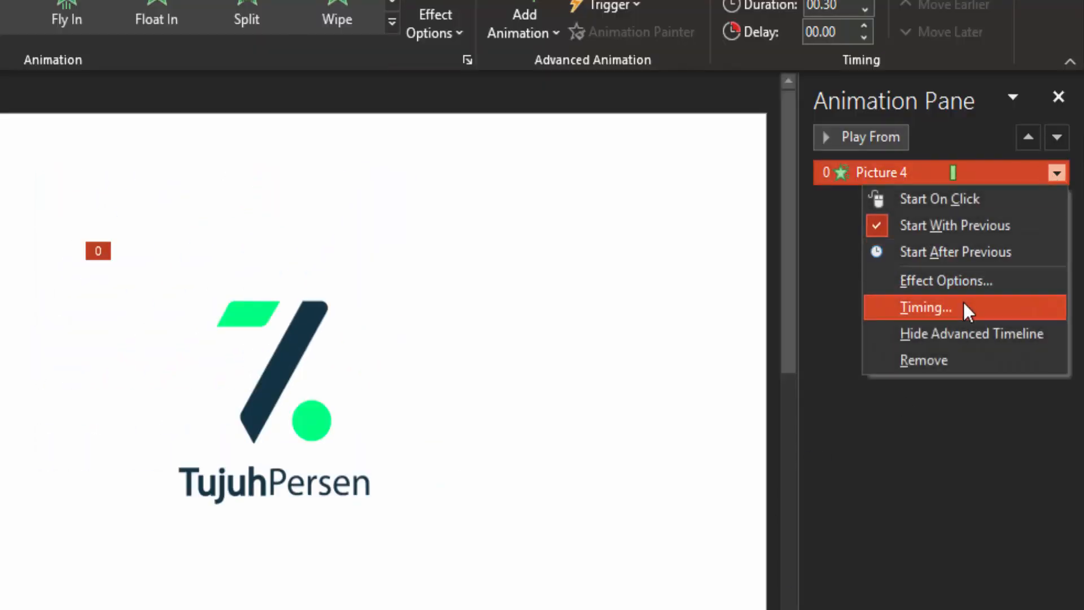
click(954, 283)
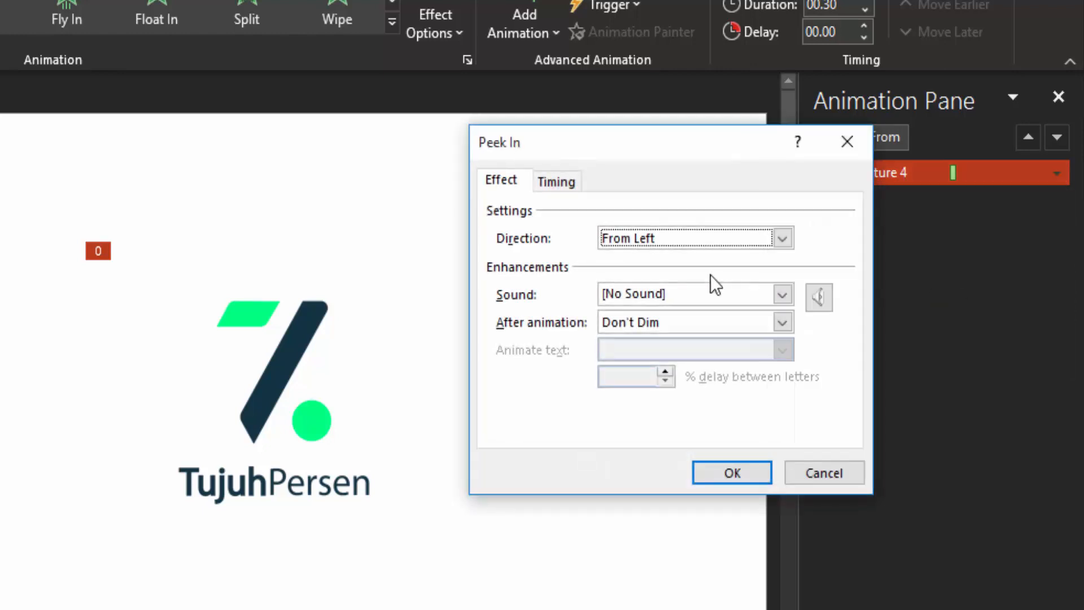
click(645, 296)
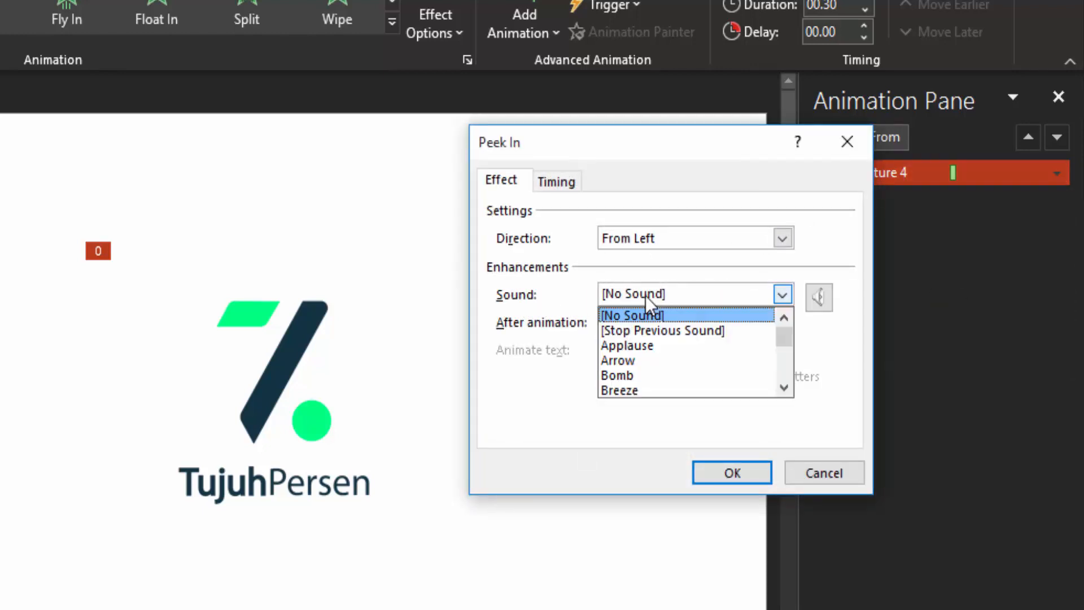
scroll(646, 347, down, 4)
scroll(646, 348, up, 2)
scroll(641, 347, down, 4)
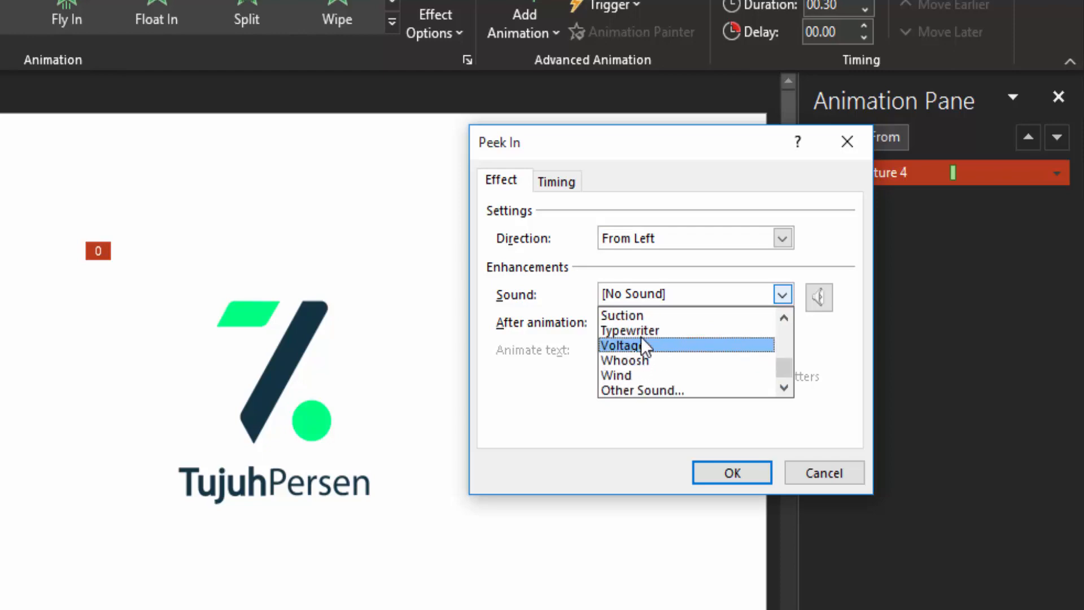
scroll(641, 336, up, 3)
scroll(648, 339, down, 3)
click(644, 360)
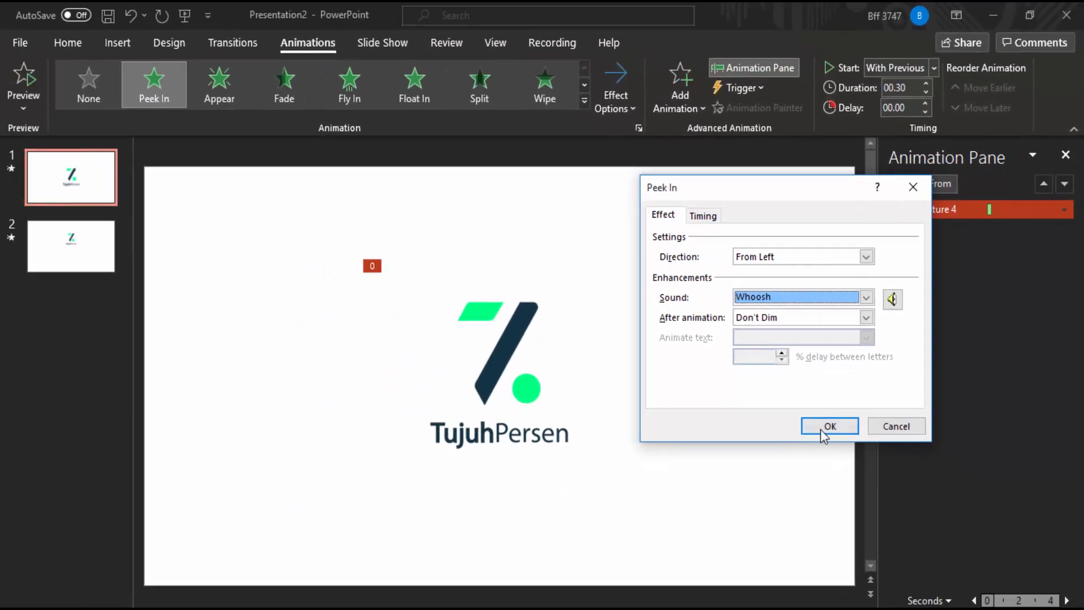
click(799, 440)
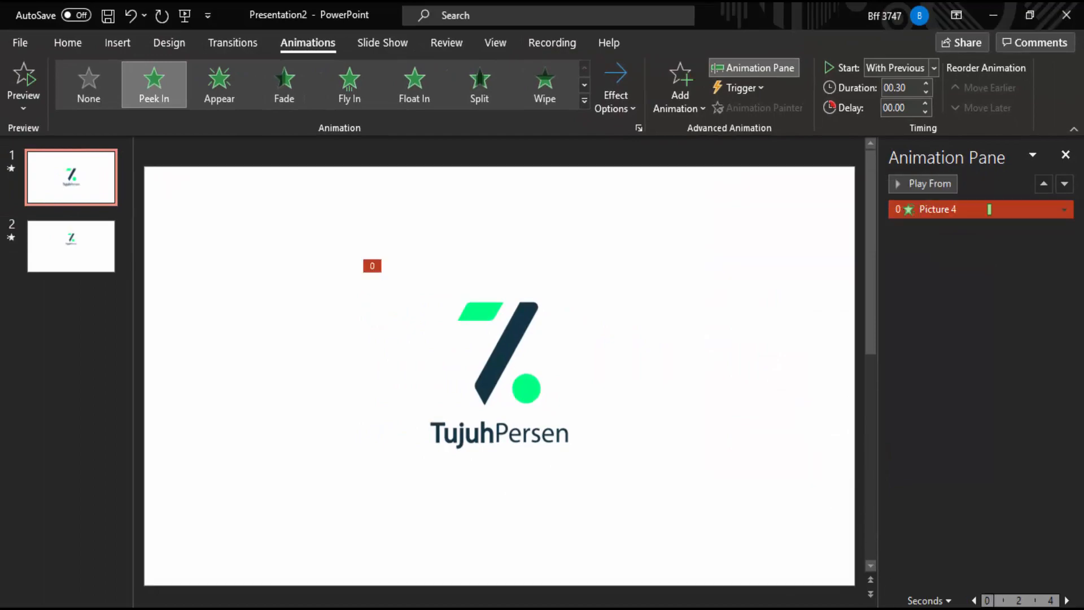
Step: Play the slide show from slide 1 twice to check the logo's entrance from the left with its sound
key(F5)
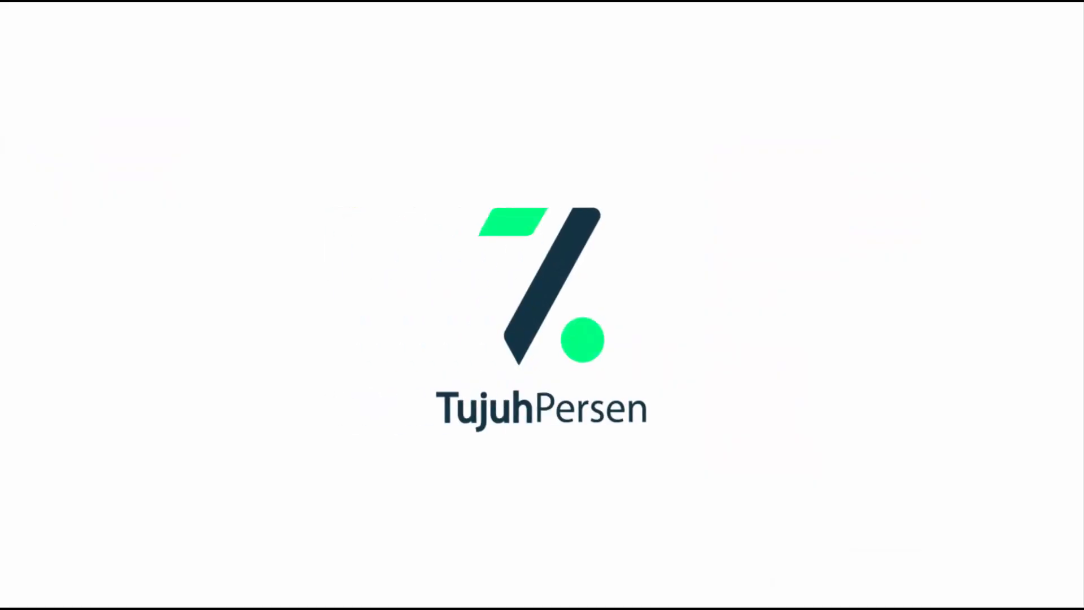
key(Escape)
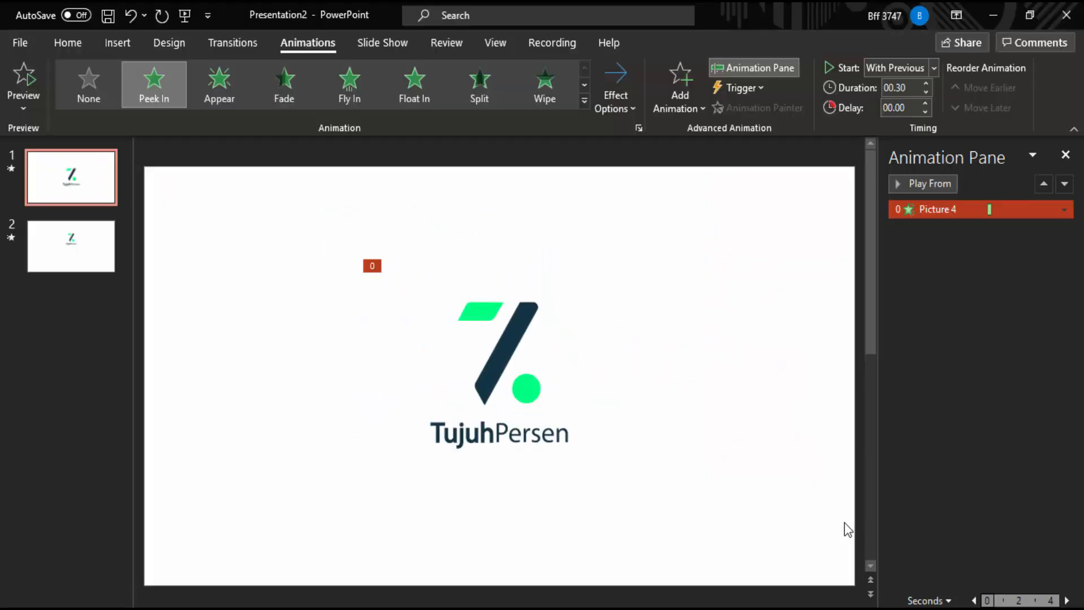
click(491, 355)
key(F5)
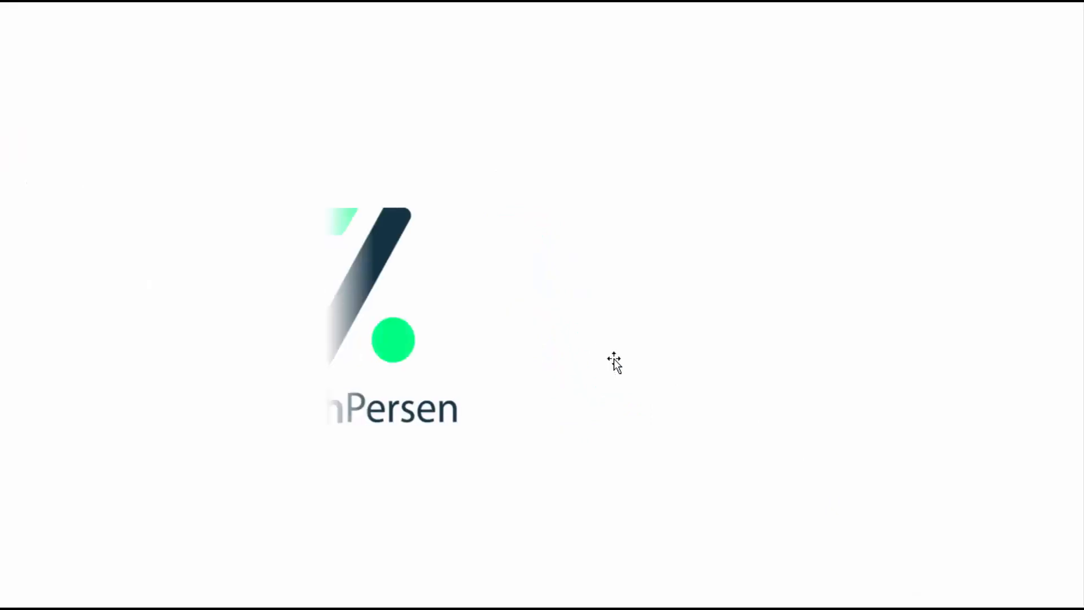
key(Escape)
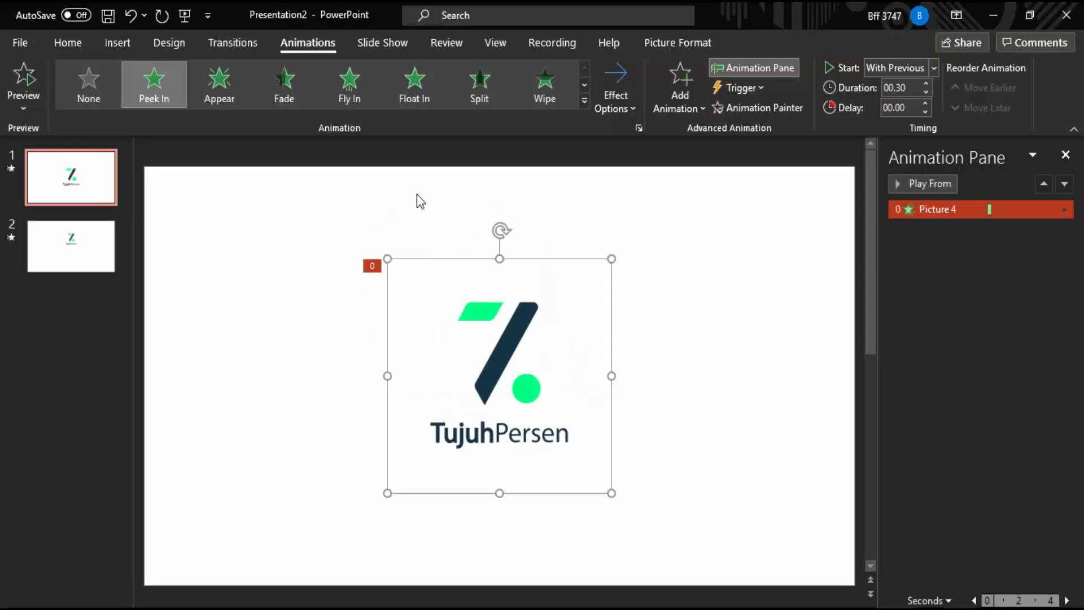
click(97, 175)
click(90, 234)
click(84, 182)
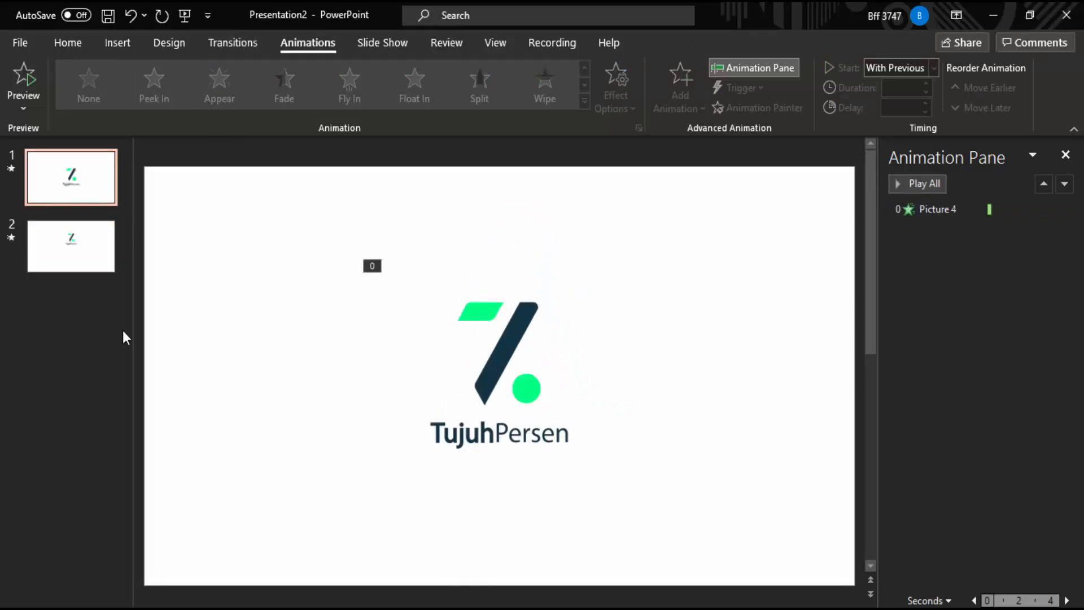
Step: Turn off slide 1's timed advance and play the slide show to check the change to slide 2
click(243, 42)
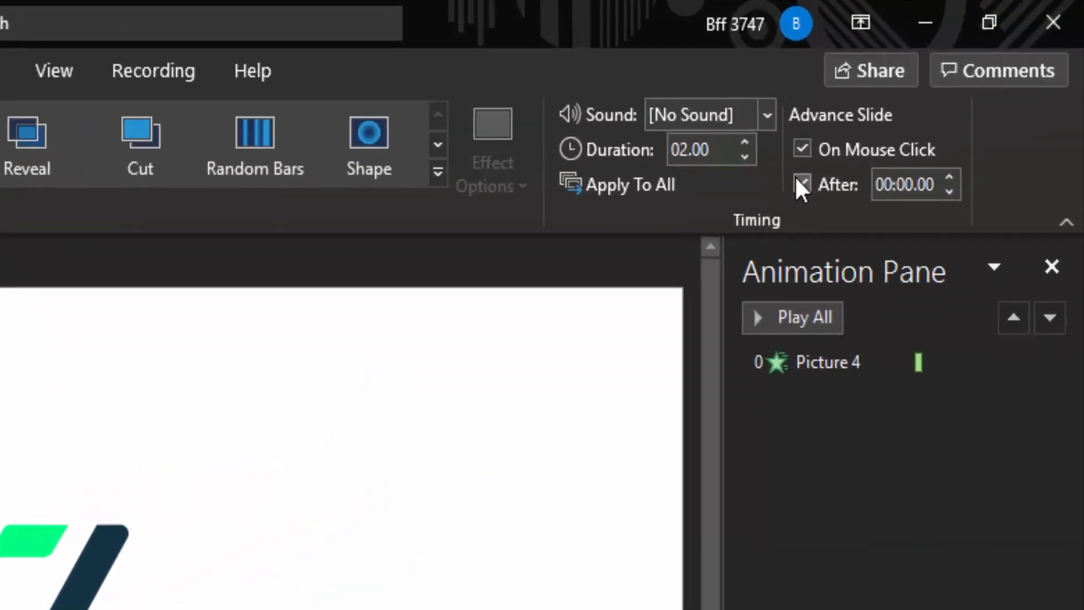
click(923, 107)
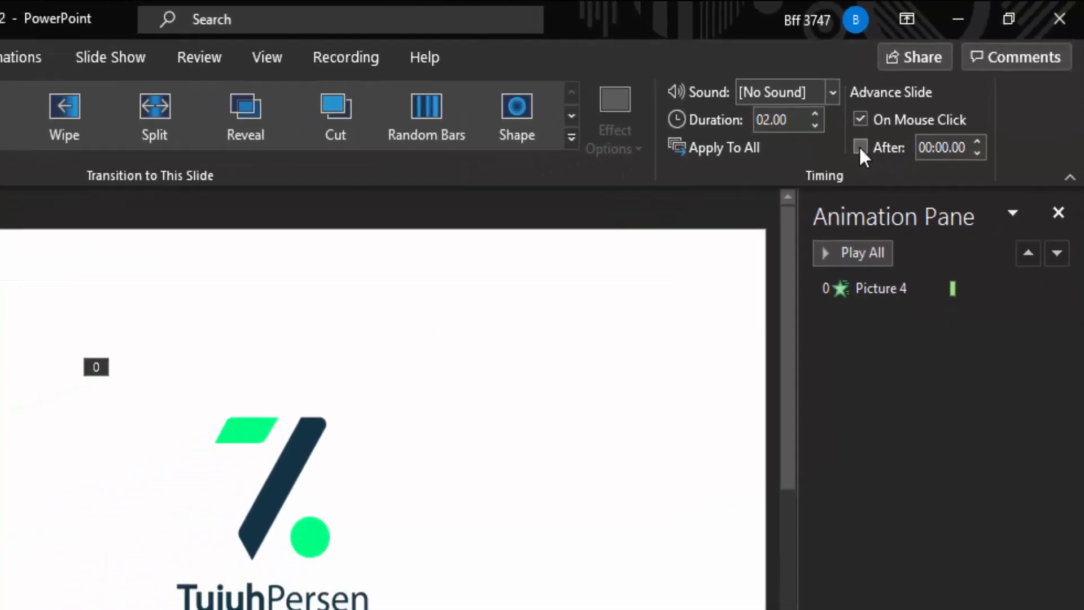
click(798, 186)
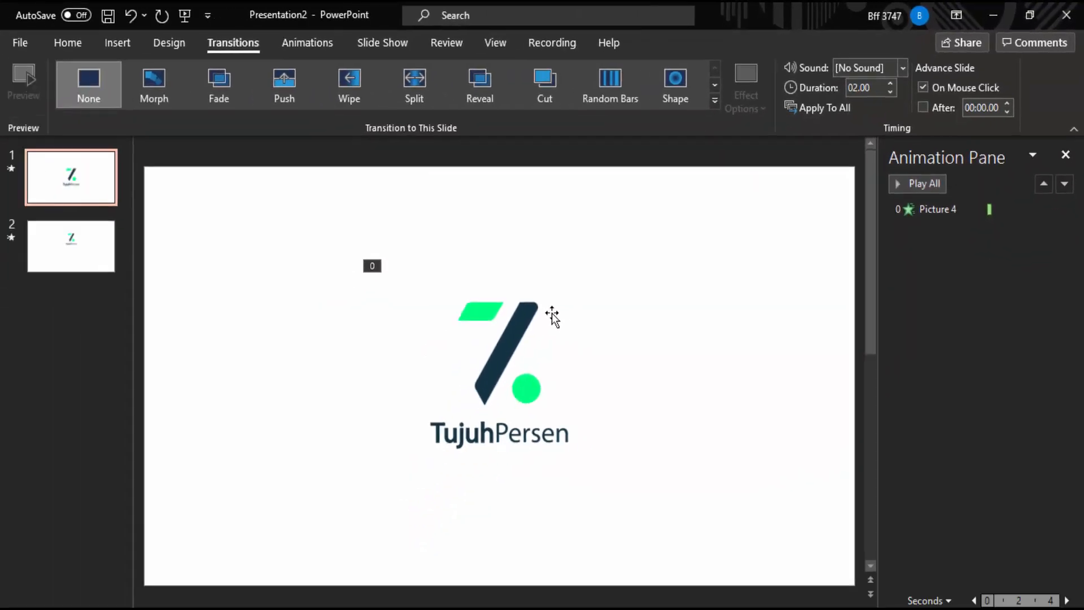
key(F5)
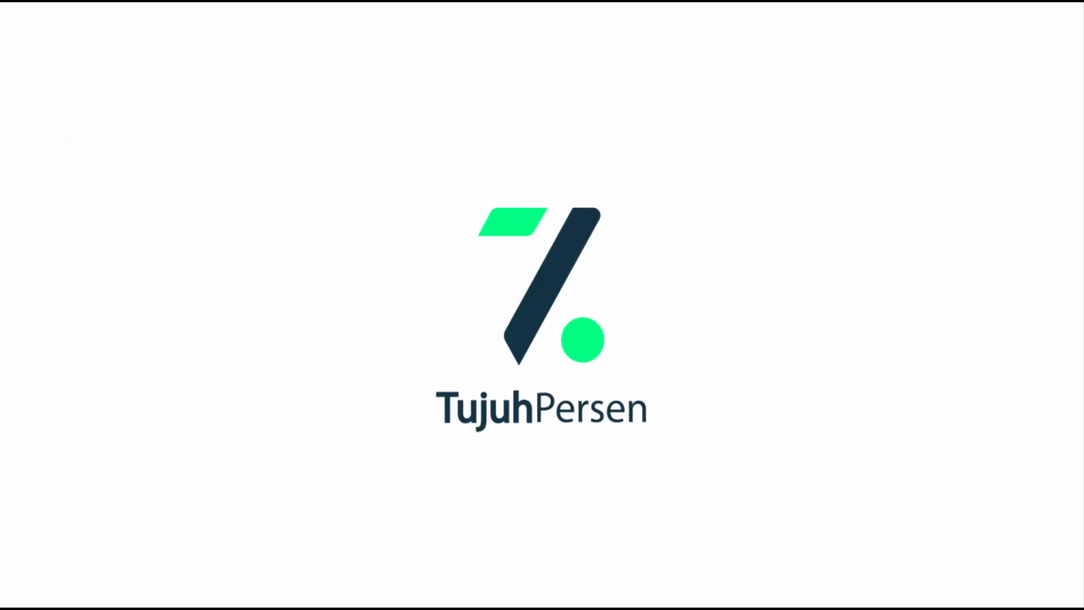
key(Escape)
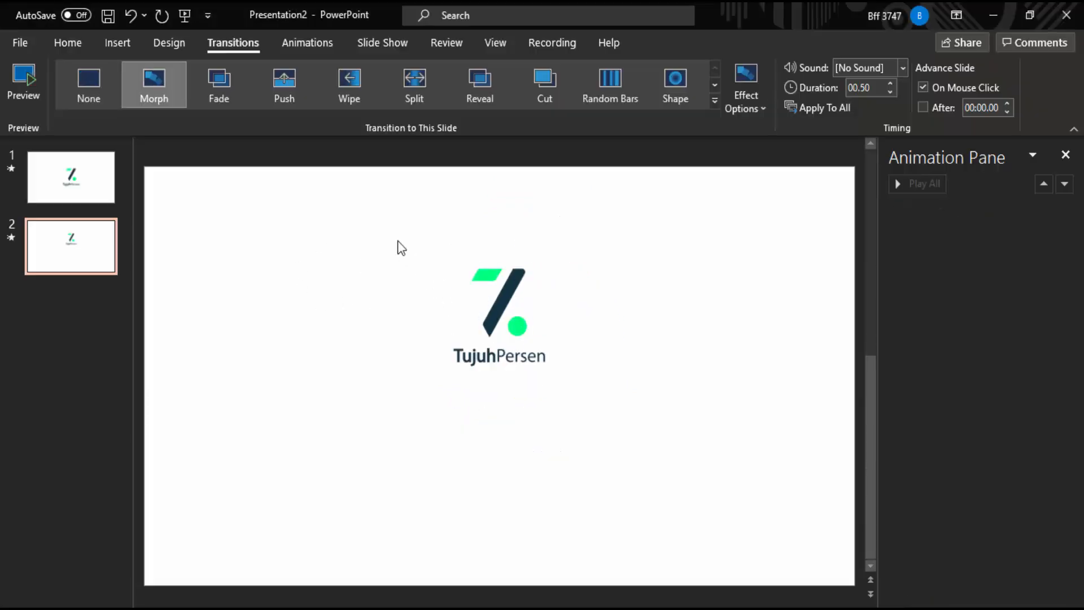
Step: Set slide 1 to advance automatically after 00:01.00 and play the slide show to check the timing
click(84, 178)
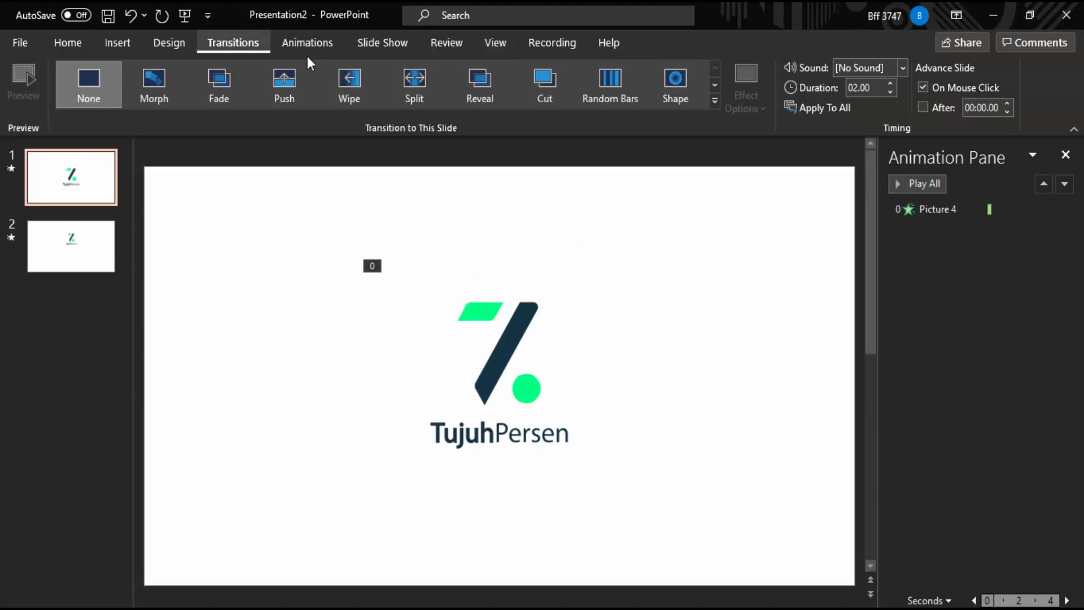
click(923, 108)
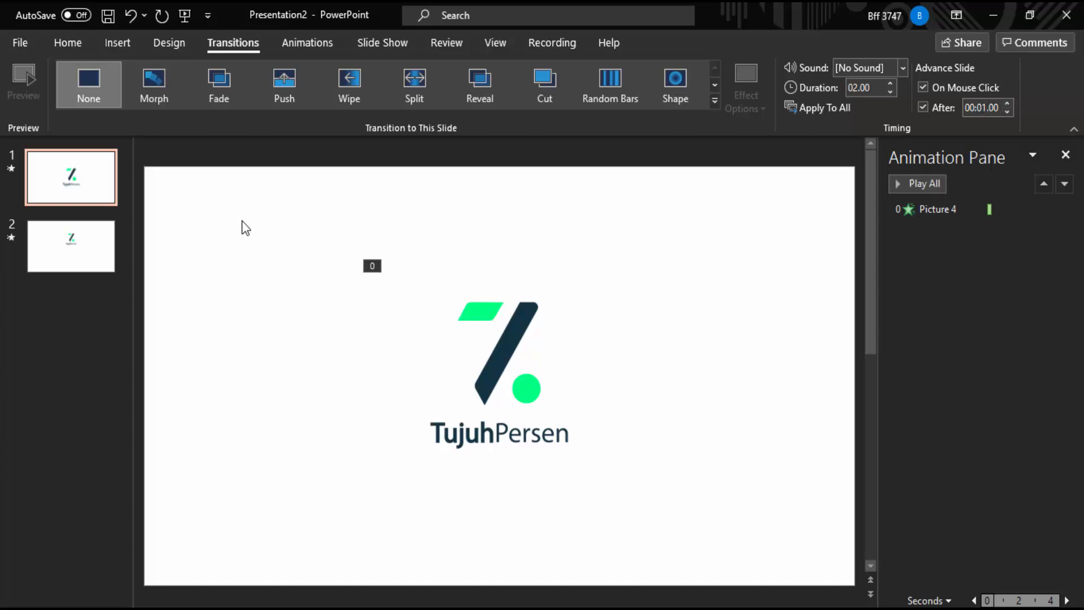
click(66, 245)
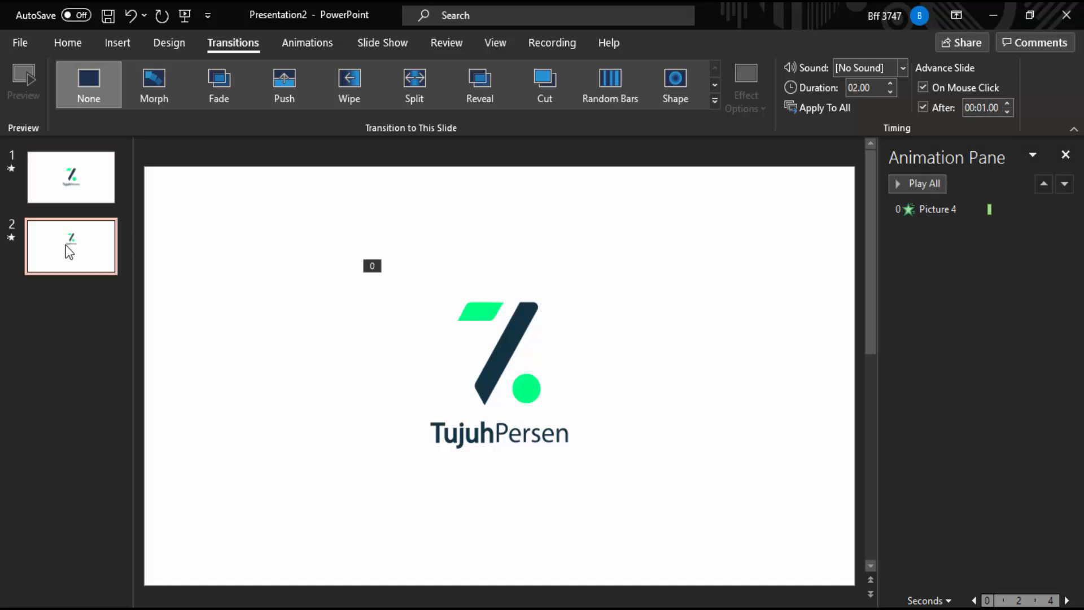
key(F5)
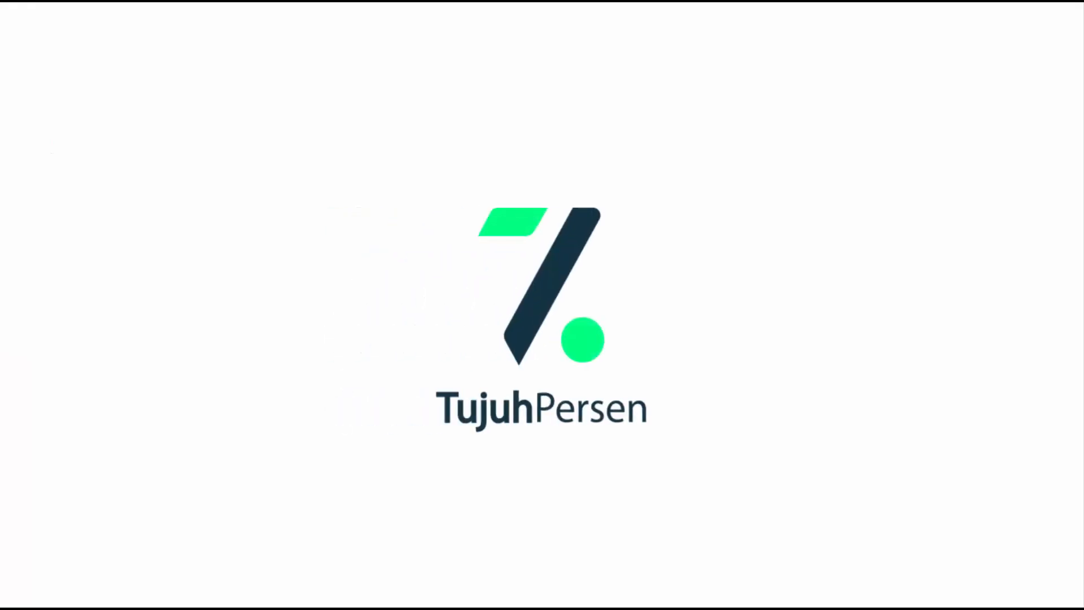
key(Escape)
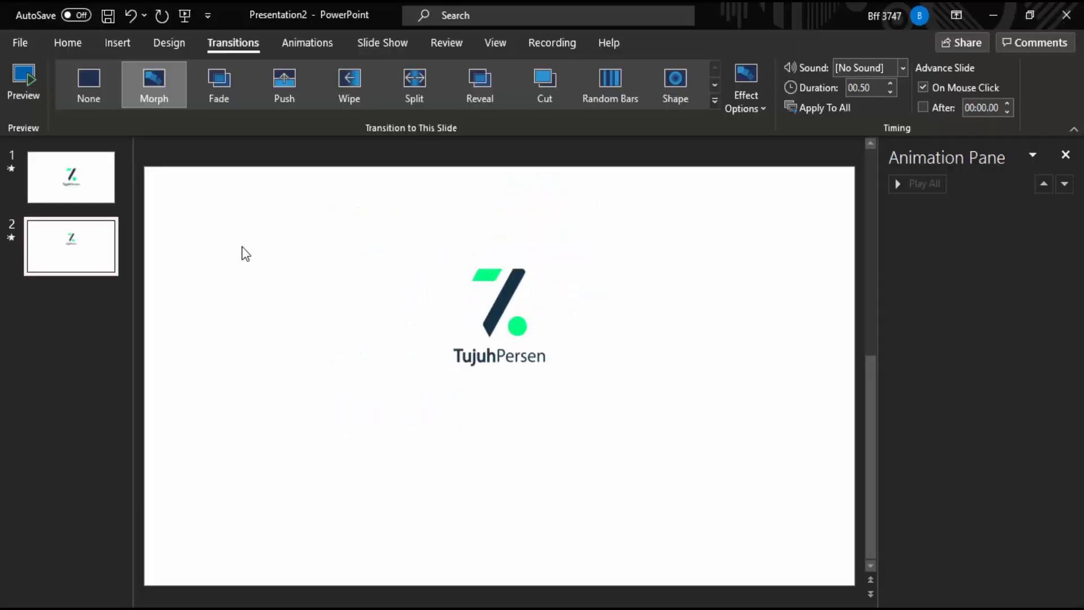
Step: Move the logo on slide 2 slightly upward
click(110, 177)
key(Down)
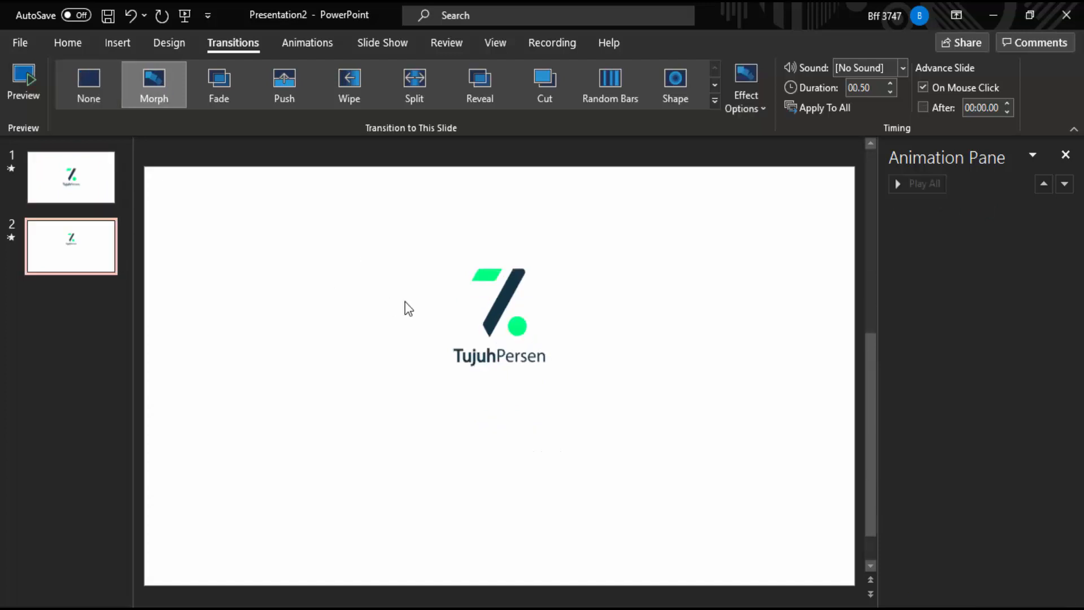
drag(504, 303, 510, 304)
click(103, 177)
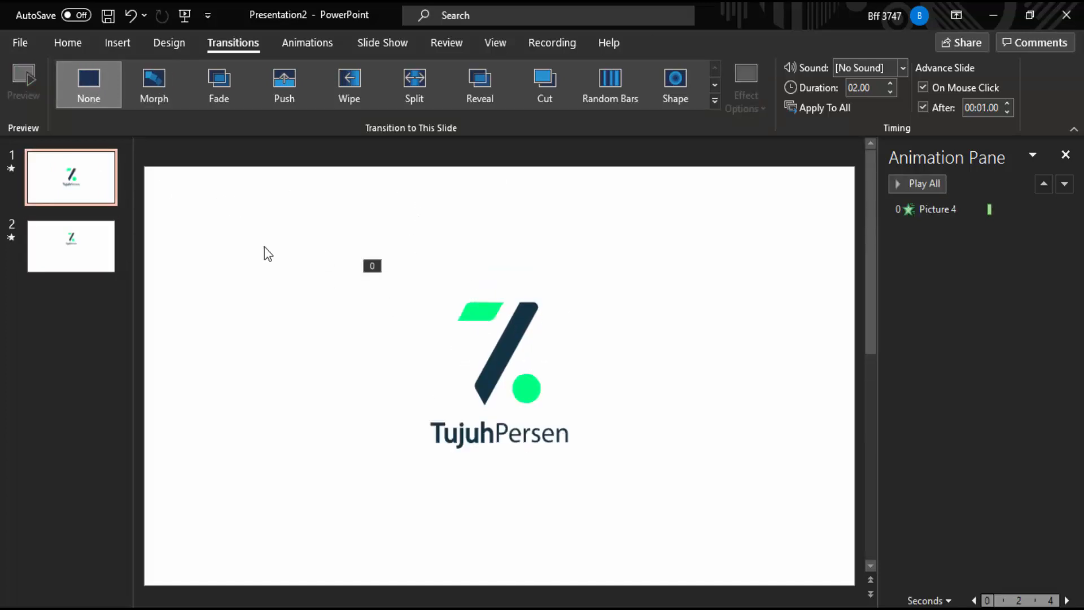
click(93, 243)
click(512, 364)
click(497, 411)
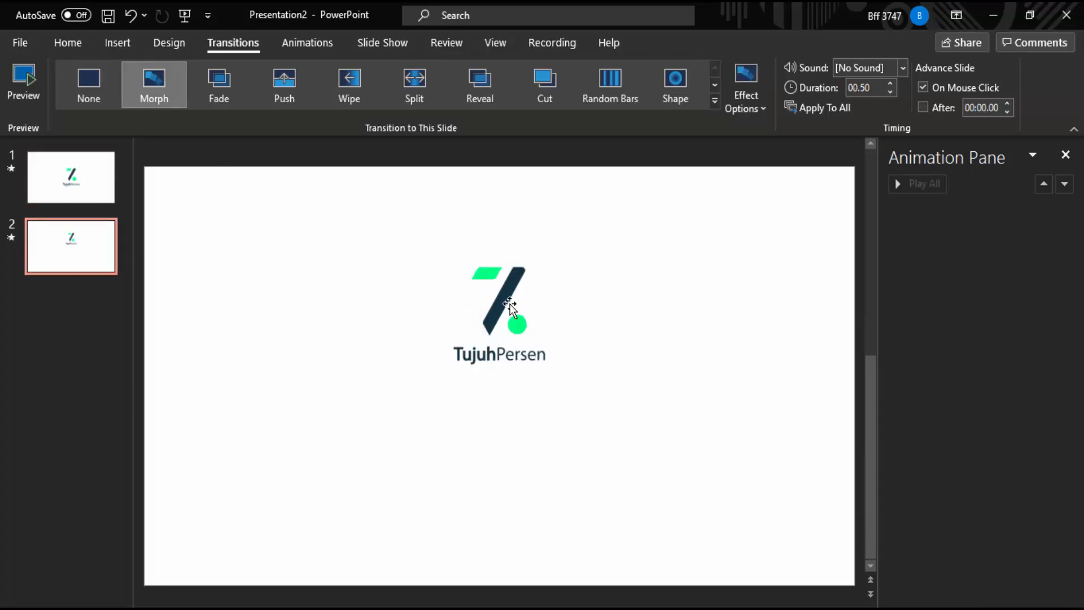
Step: Add a text box beneath the logo on slide 2 with the tagline "A Better Place to Learn & Earn"
click(121, 40)
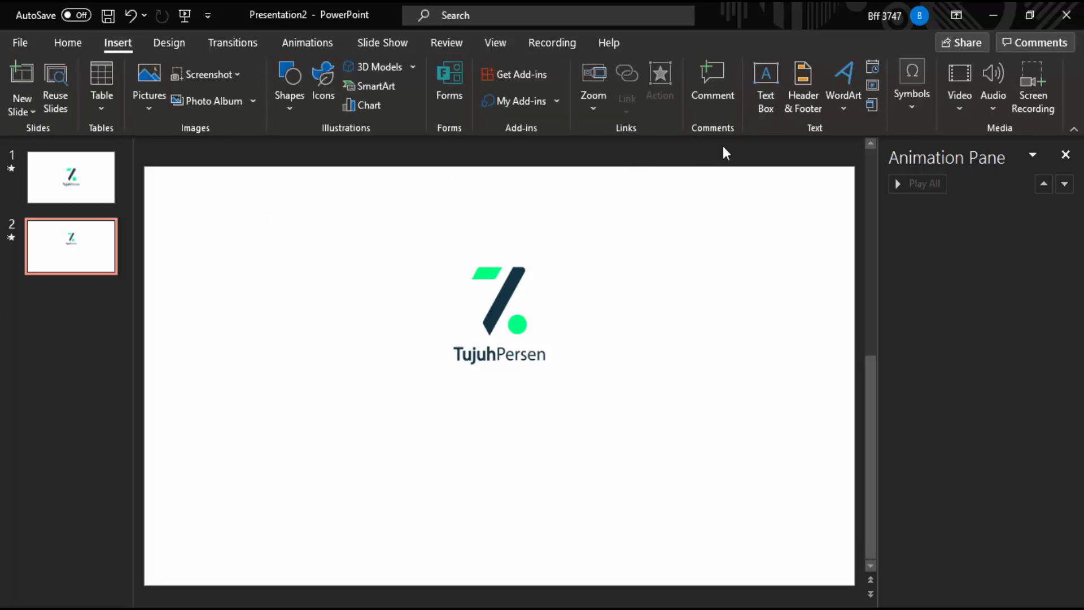
click(765, 85)
drag(377, 380, 676, 426)
text(A)
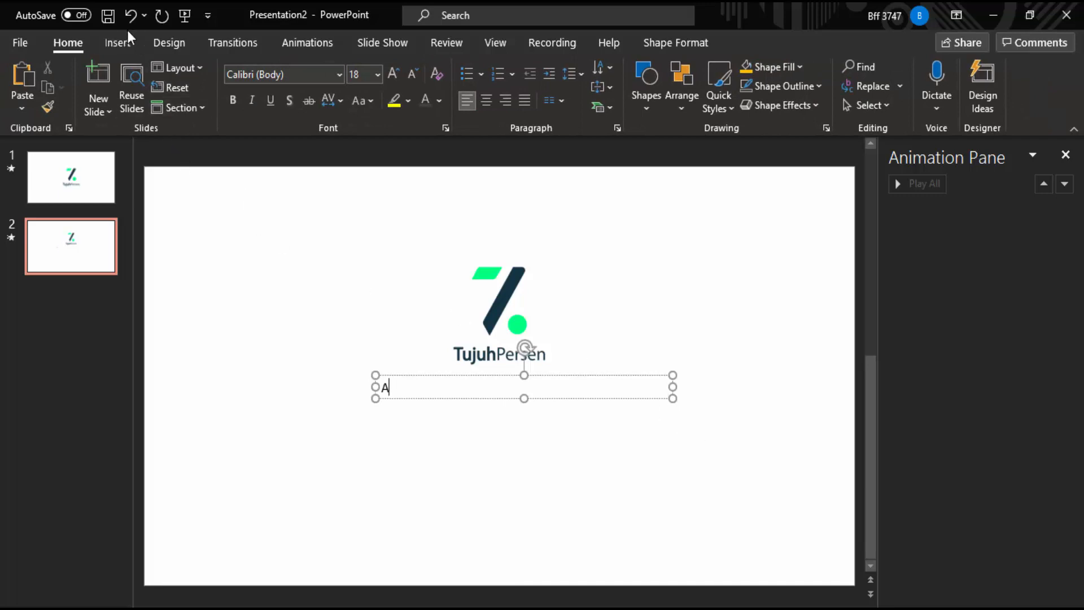
click(118, 43)
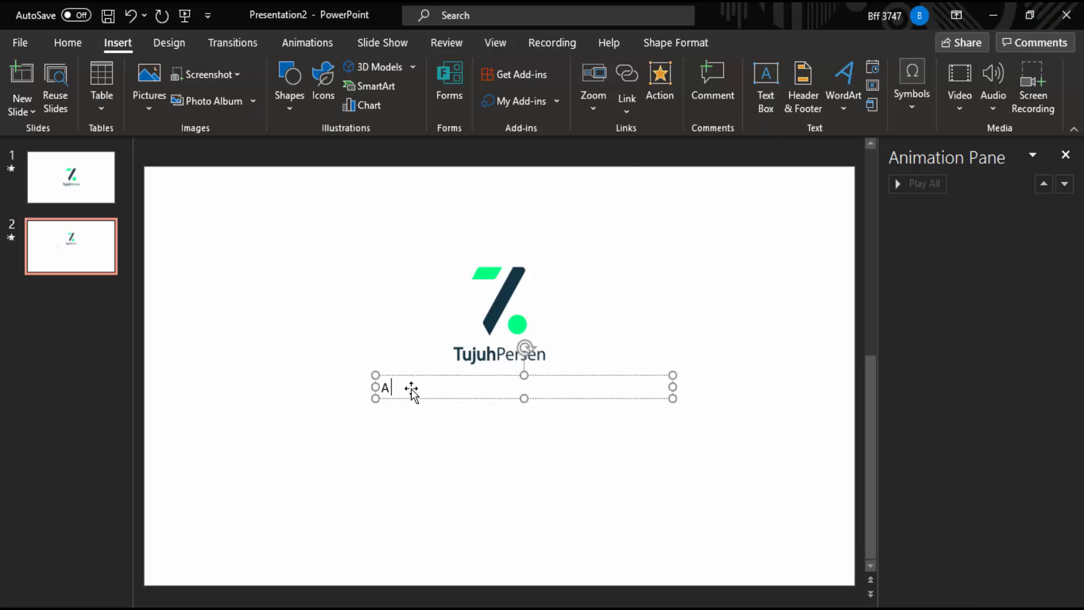
text(Better Place to Learn & E)
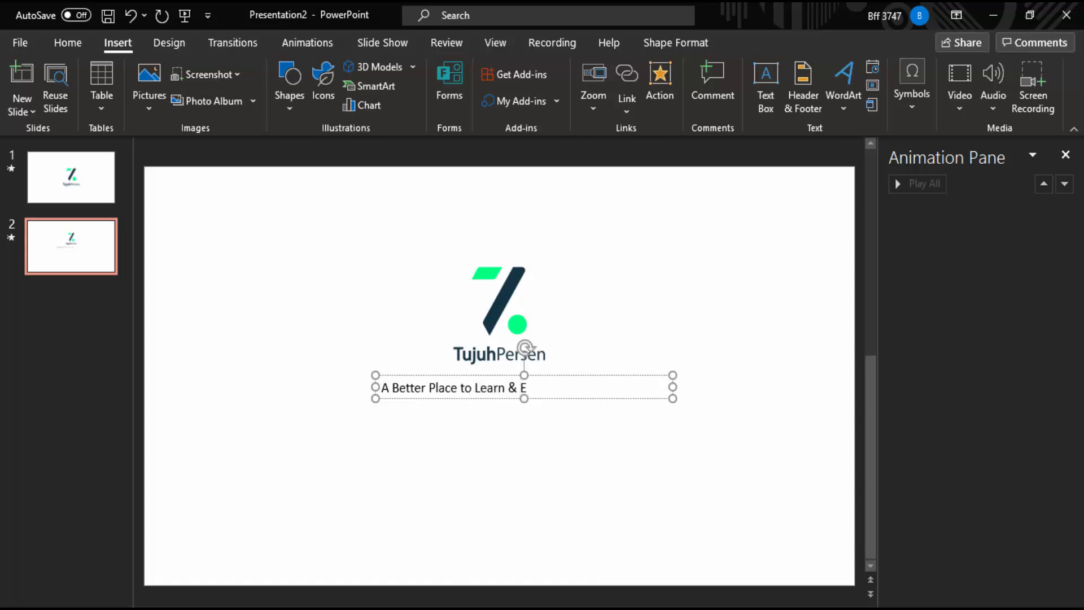
text(arn)
Step: Make the tagline bold and center-aligned, and center its text box under the logo
key(ctrl+a)
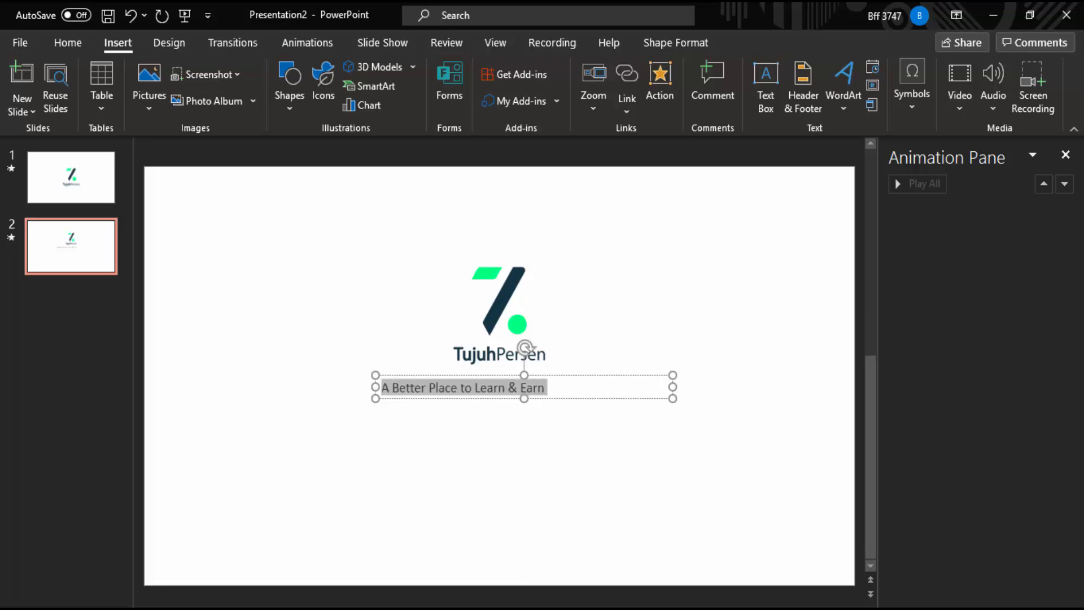
key(ctrl+b)
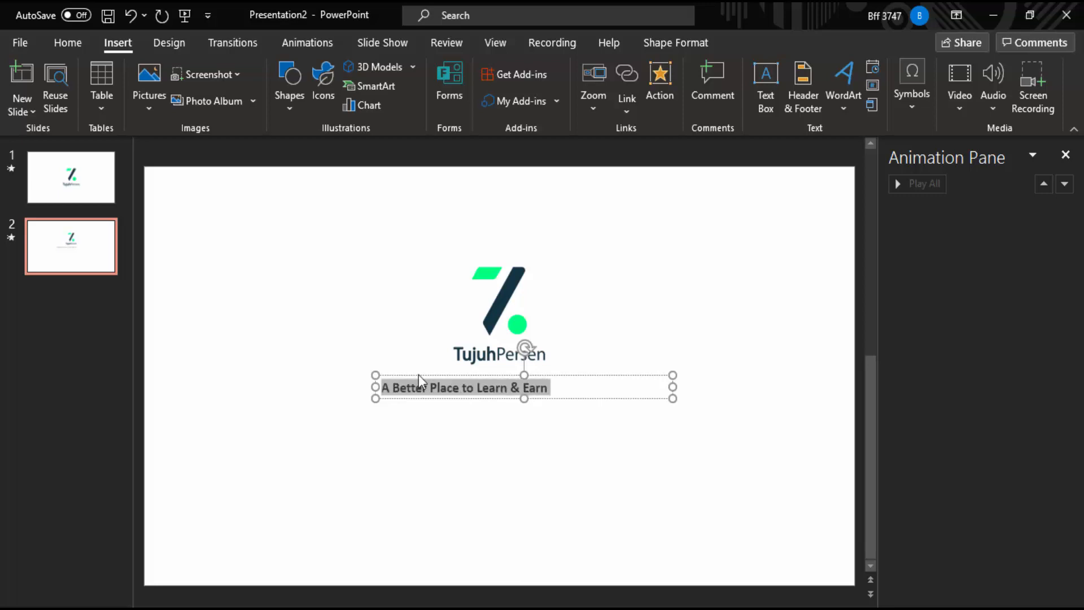
click(85, 40)
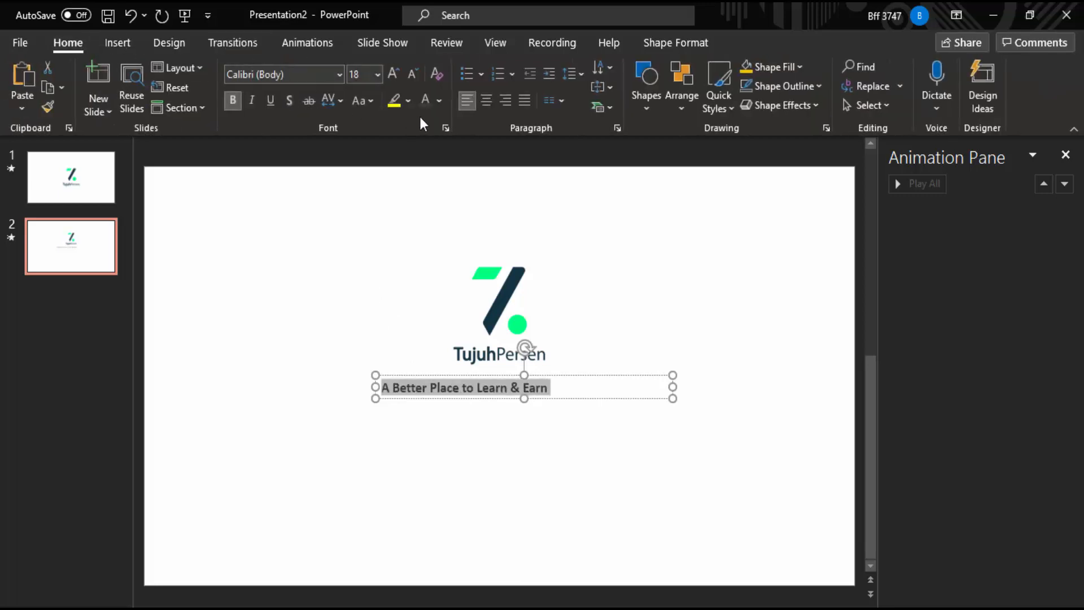
click(486, 107)
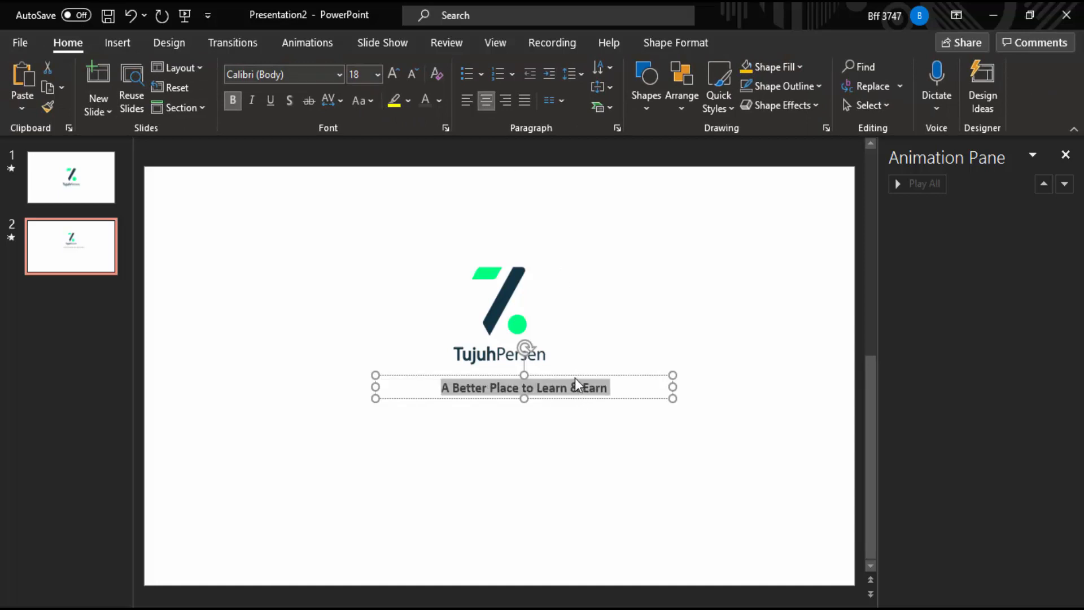
drag(566, 376, 542, 375)
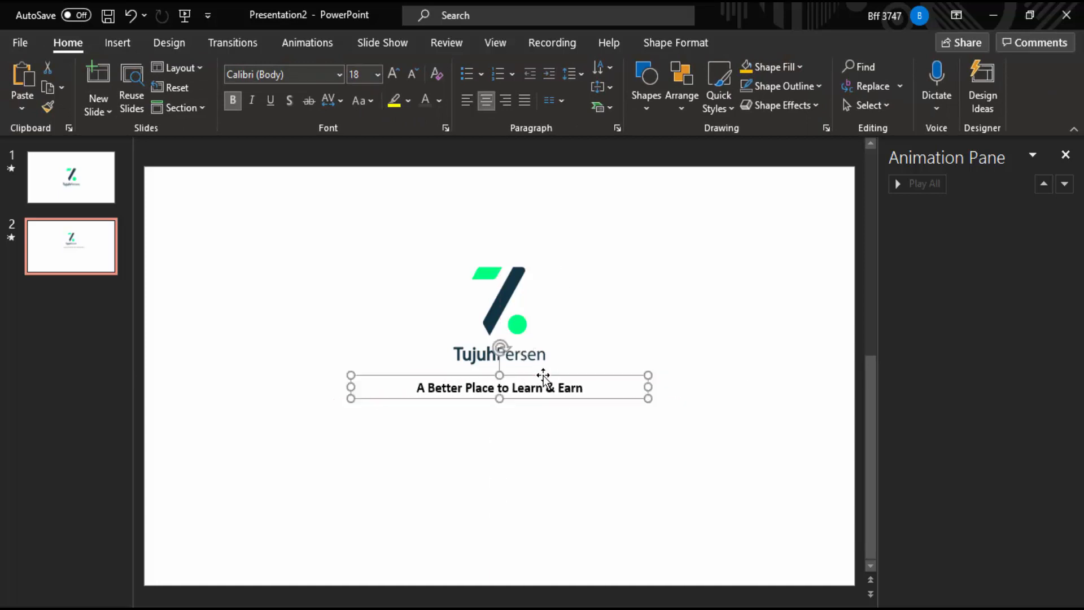
Step: Enlarge the tagline's font size to 24
click(395, 72)
click(394, 72)
click(395, 73)
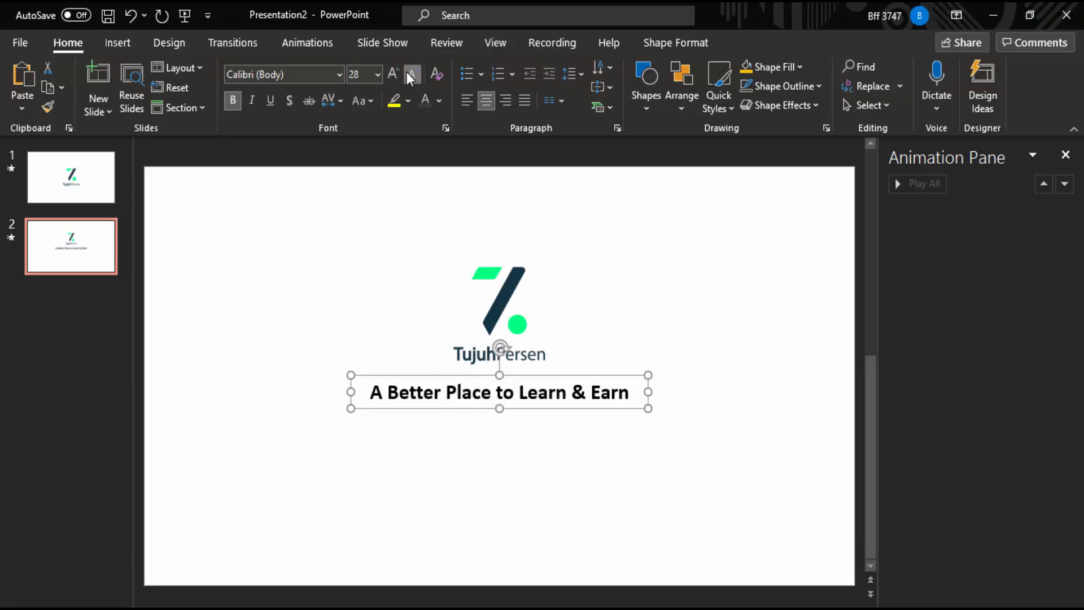
click(409, 73)
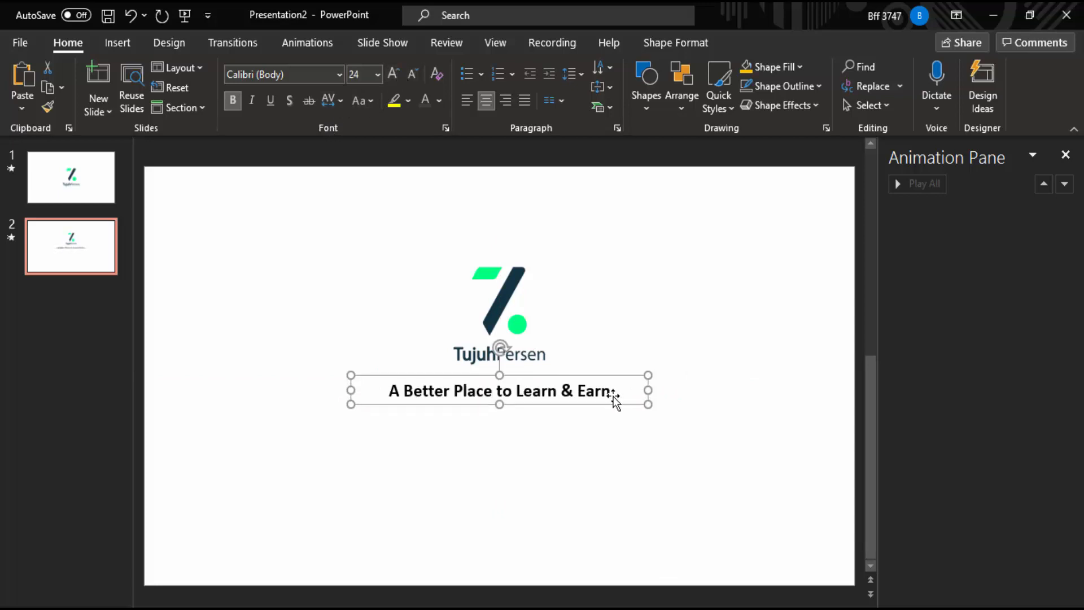
drag(602, 401, 611, 394)
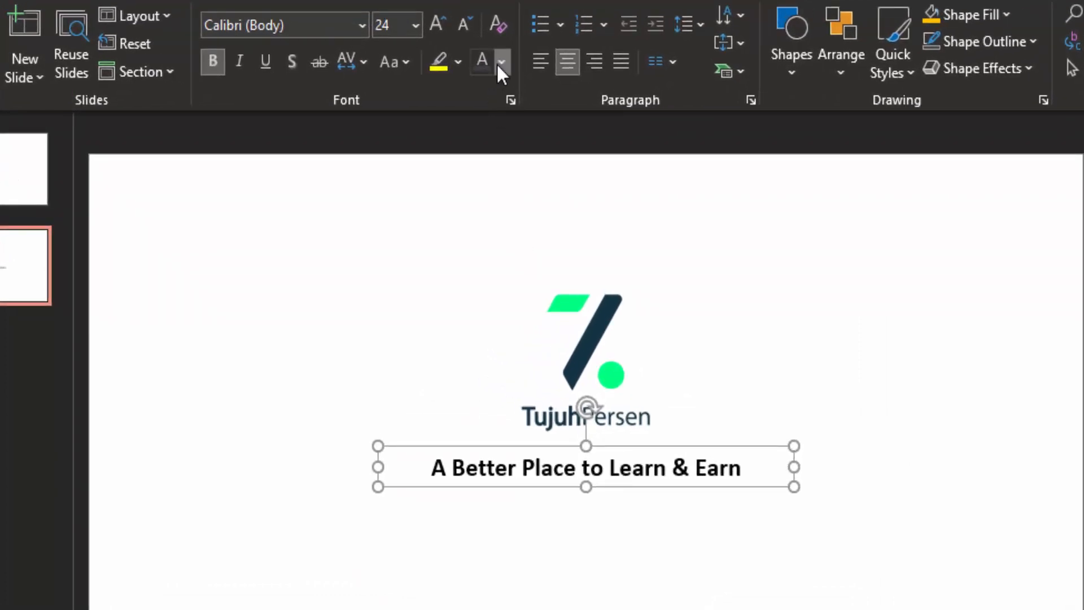
Step: Color the tagline with the logo's dark navy using the Eyedropper, and check slide 2 in the slide show
click(500, 62)
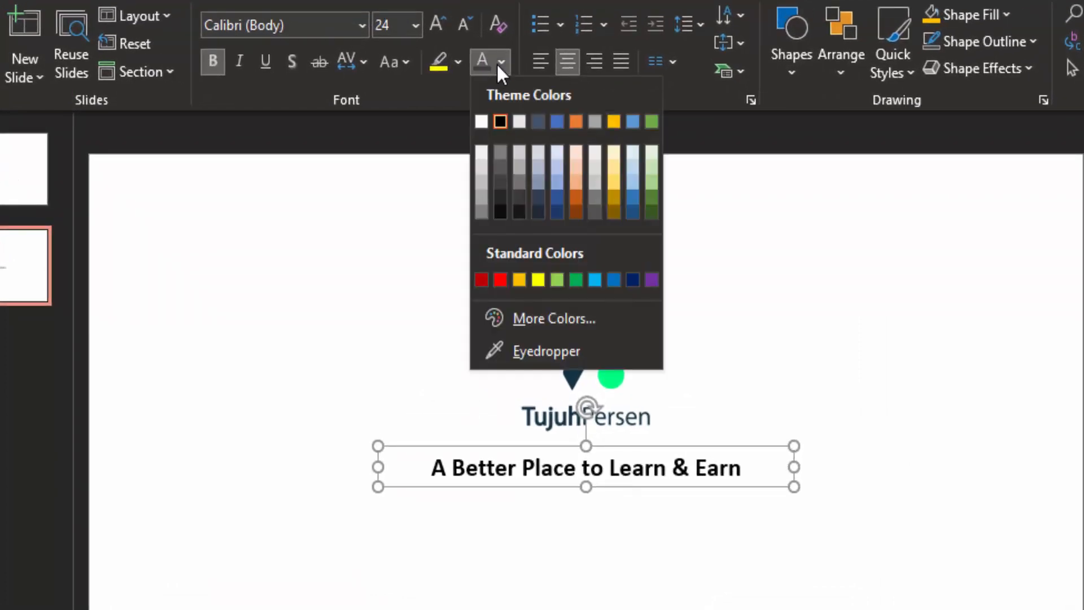
click(550, 349)
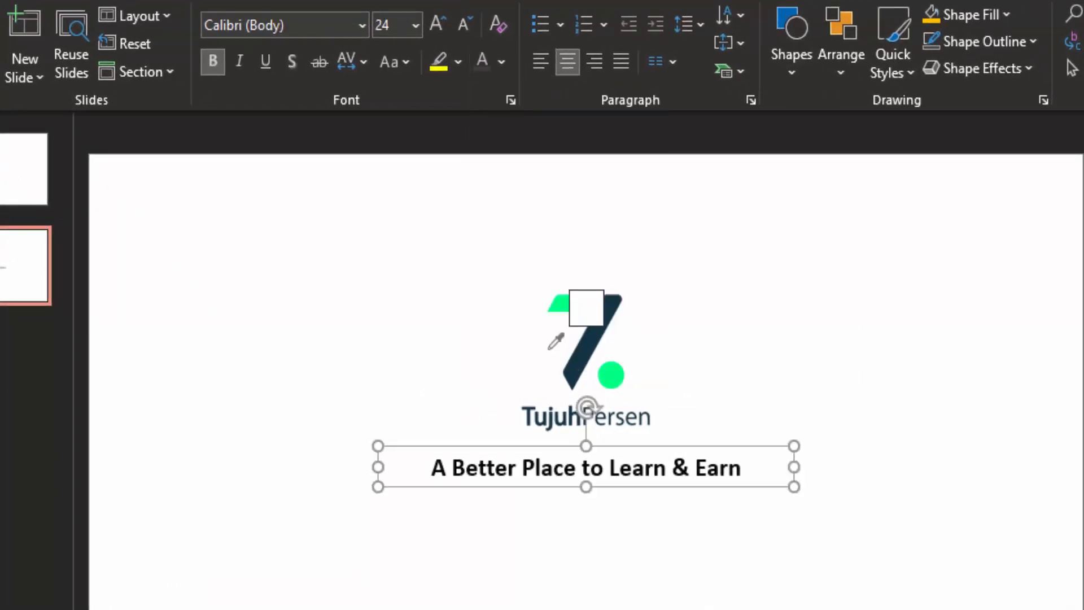
click(613, 304)
click(652, 528)
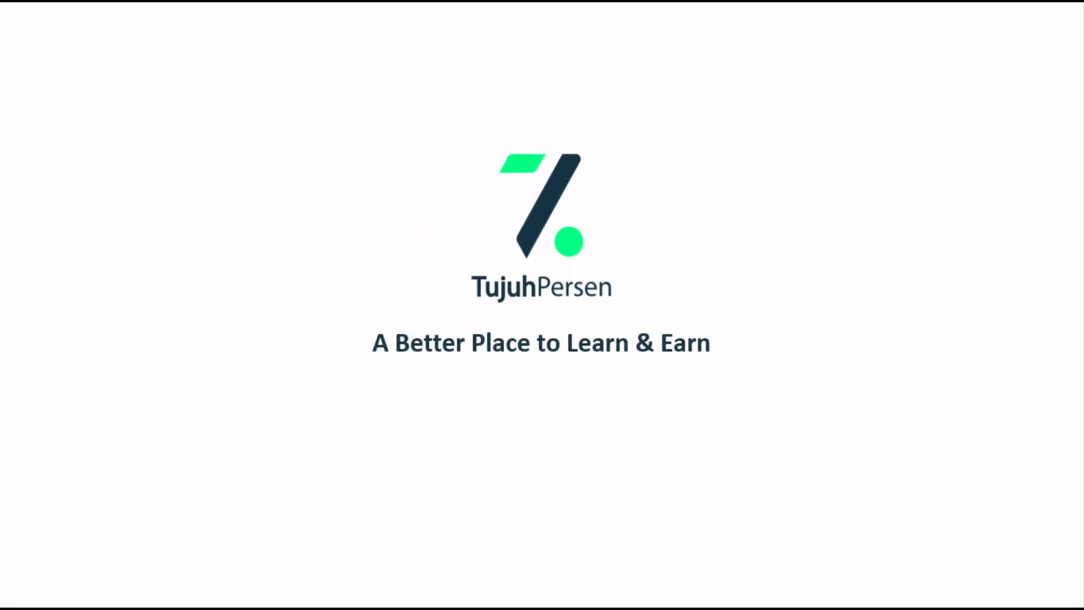
key(Escape)
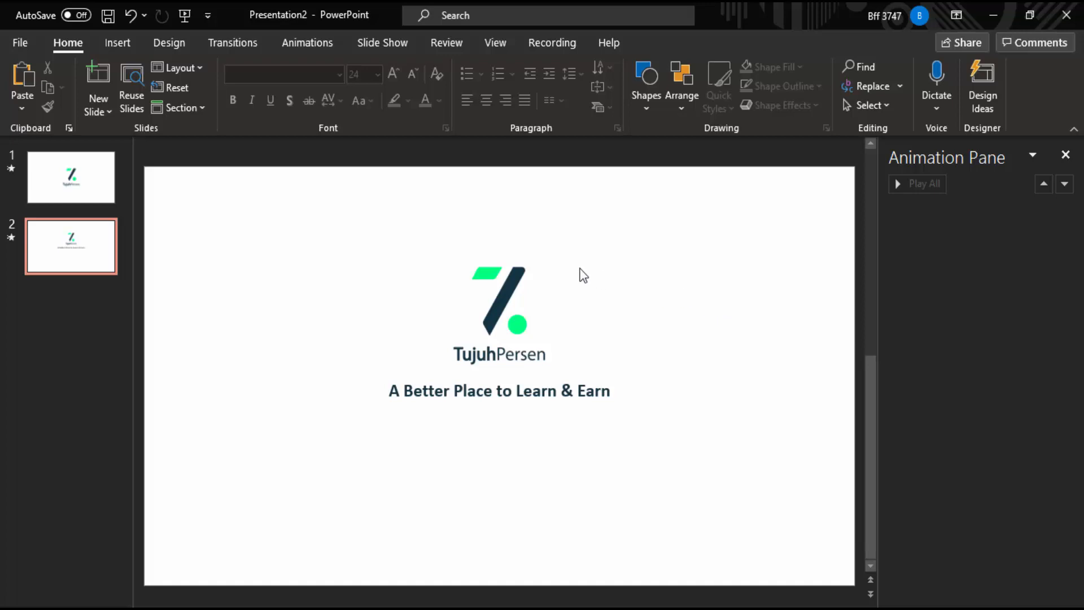
click(84, 169)
click(62, 266)
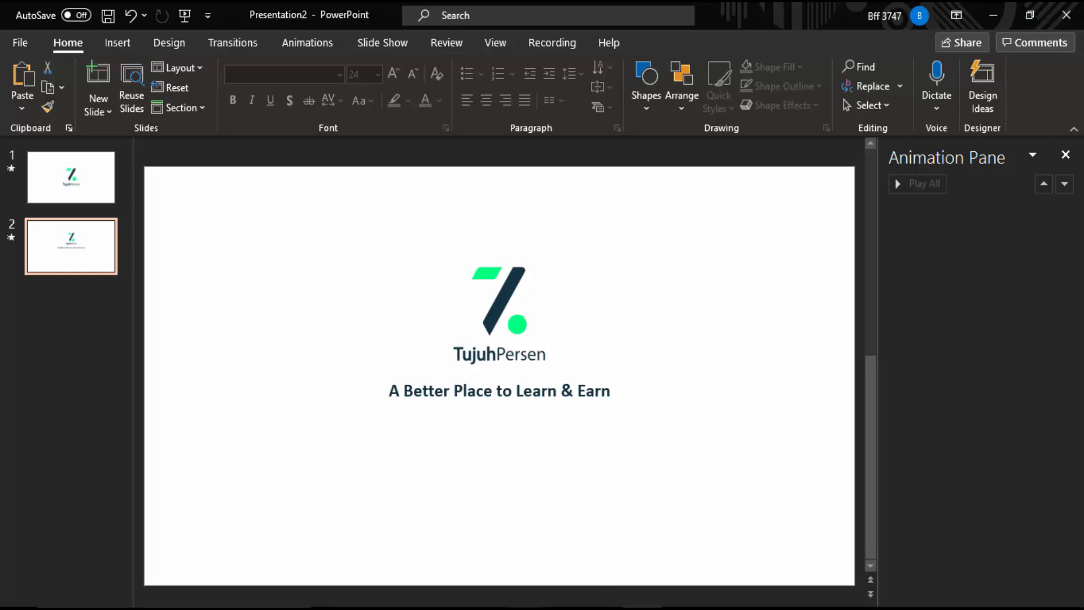
Step: Switch to Chrome's Widya Wicara text-to-speech page and bring the "Coba Text to Speech" form into view
mouse_move(527, 607)
click(525, 533)
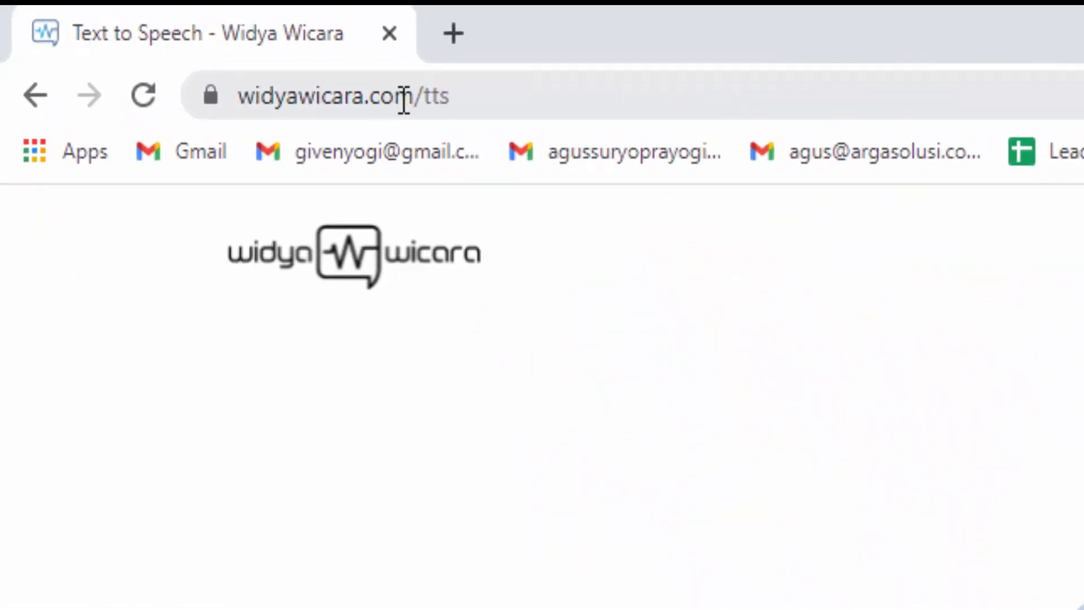
scroll(743, 491, down, 10)
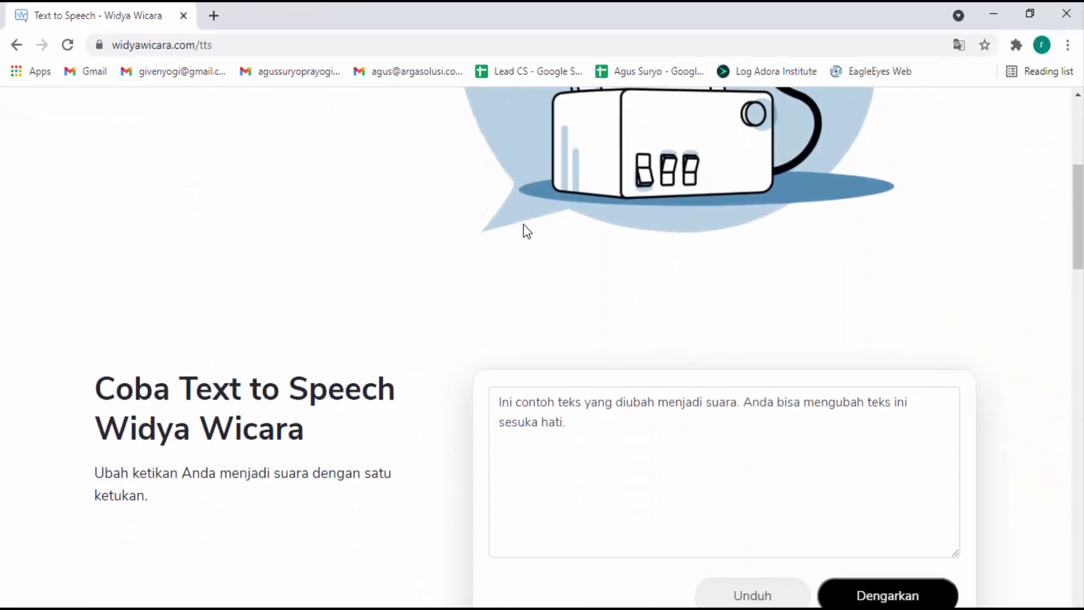
scroll(547, 226, up, 3)
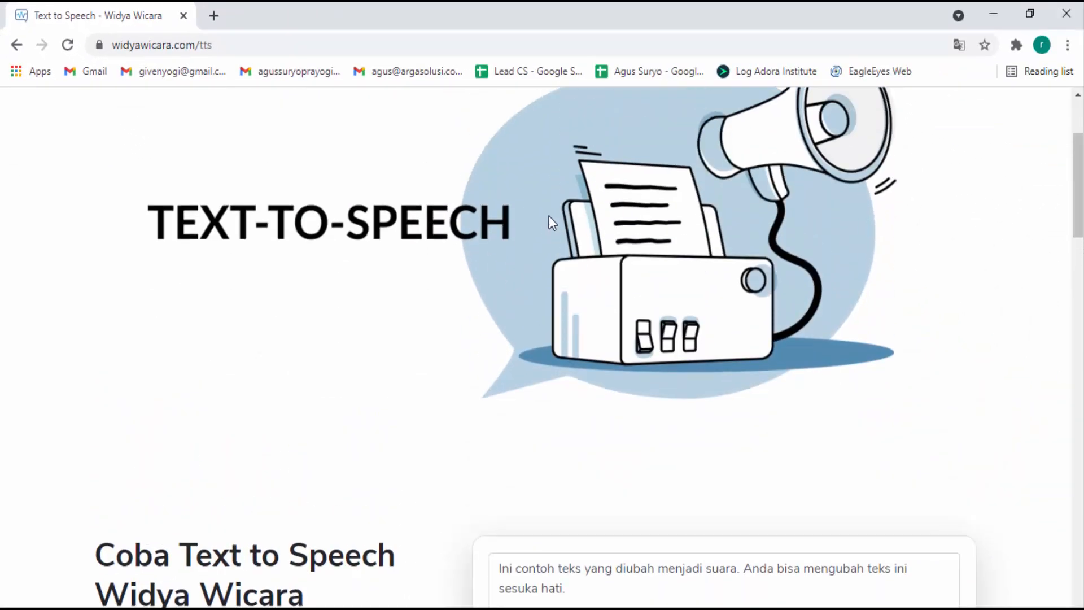
scroll(1048, 202, up, 3)
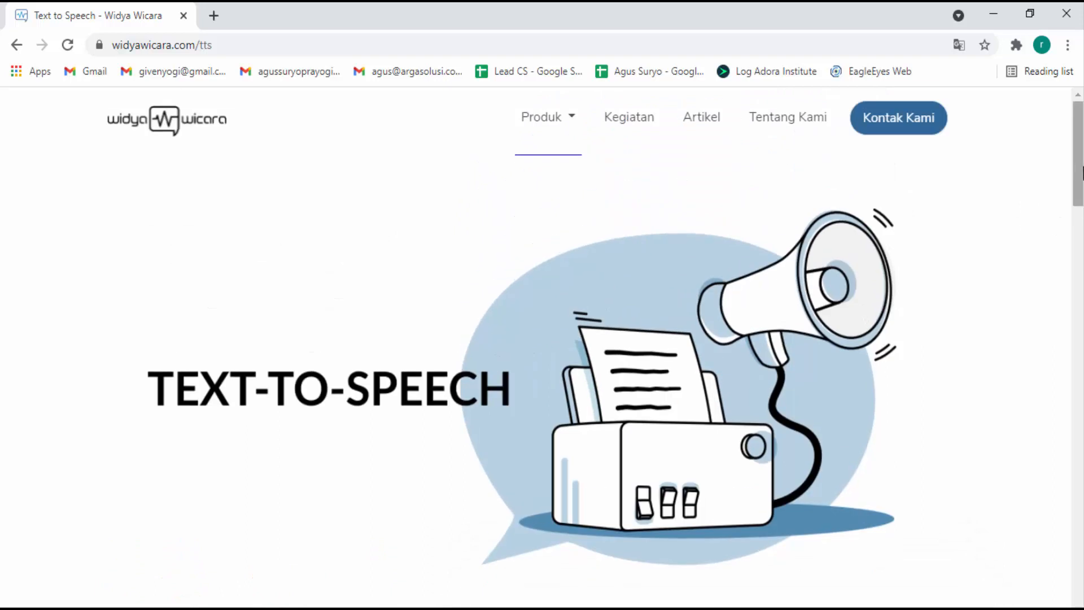
drag(1078, 171, 1078, 254)
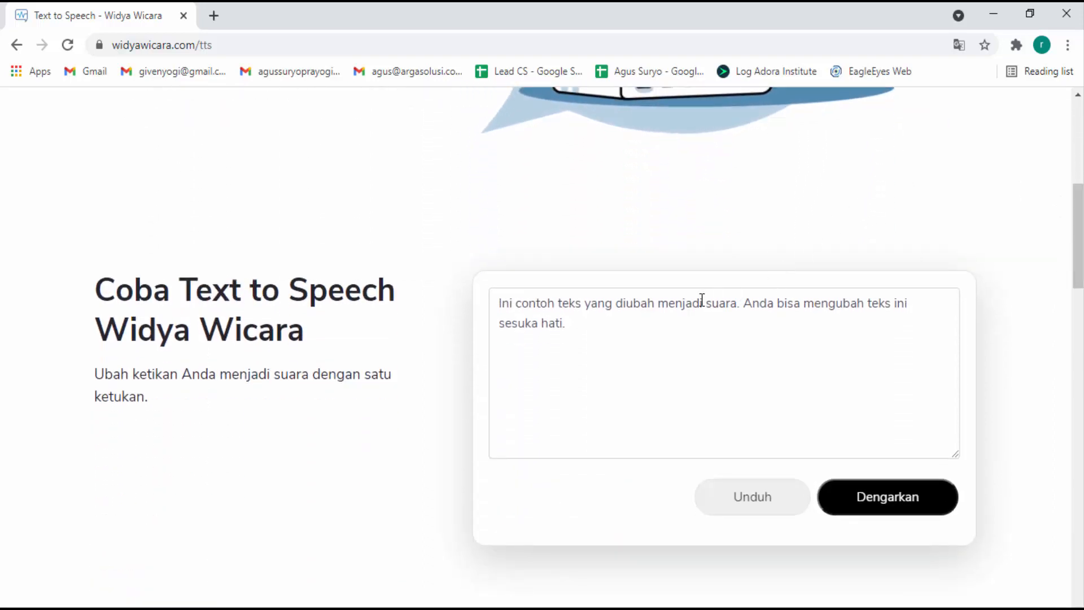
Step: Replace the sample text in the text-to-speech form with "TUJUH PERSEN. tempat terbaik untuk belajar dan menghasilkan."
click(566, 325)
drag(566, 324, 495, 302)
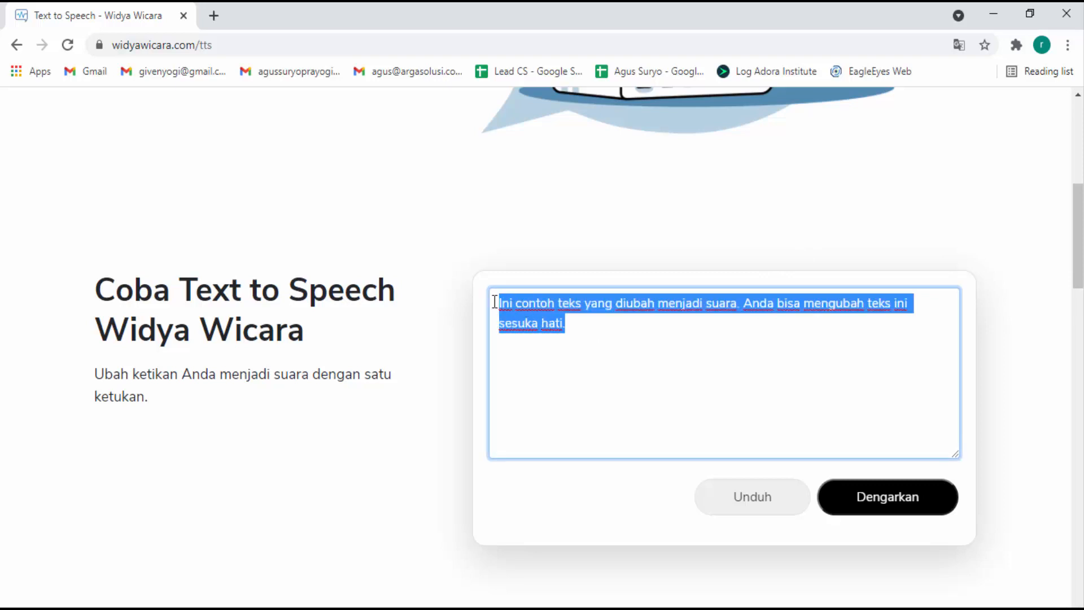
text(TUJU)
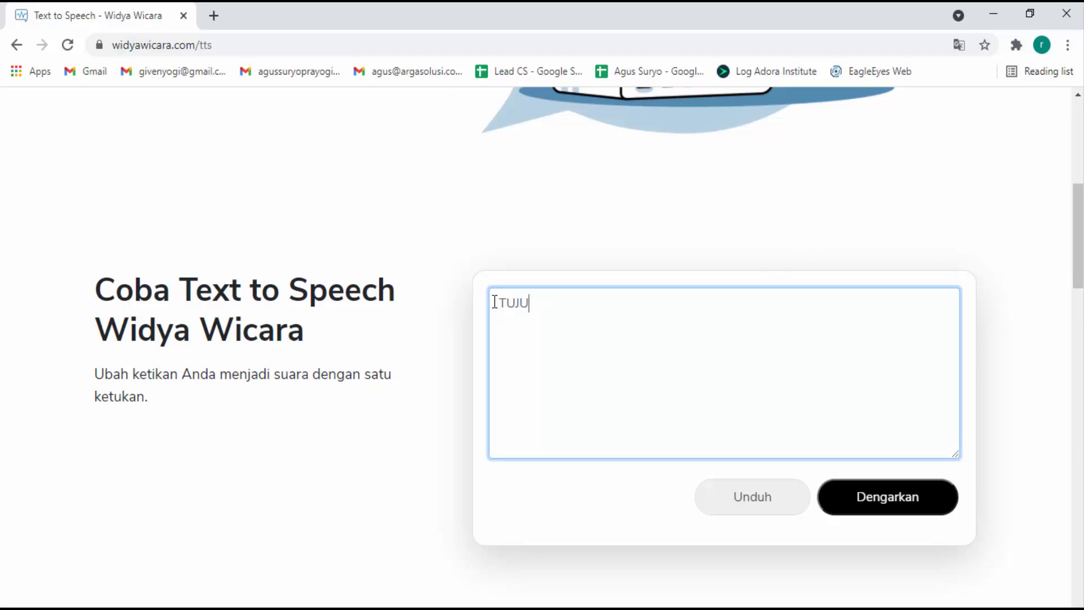
text(H PERSEN. tempat ete)
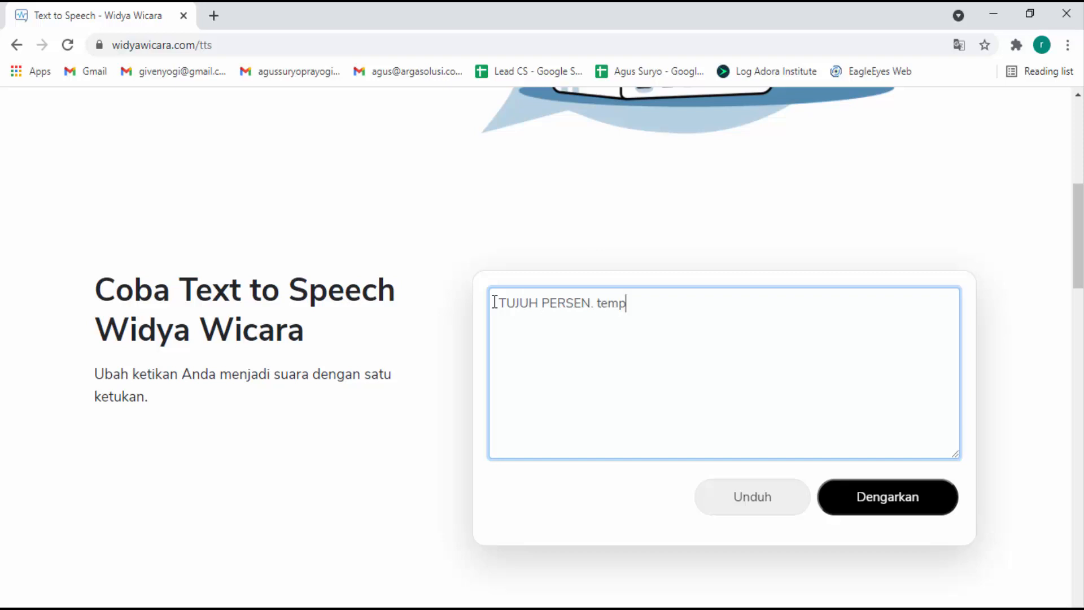
key(BackSpace)
key(BackSpace)
key(BackSpace)
text(tere)
key(BackSpace)
text(bau)
key(BackSpace)
text(ik u)
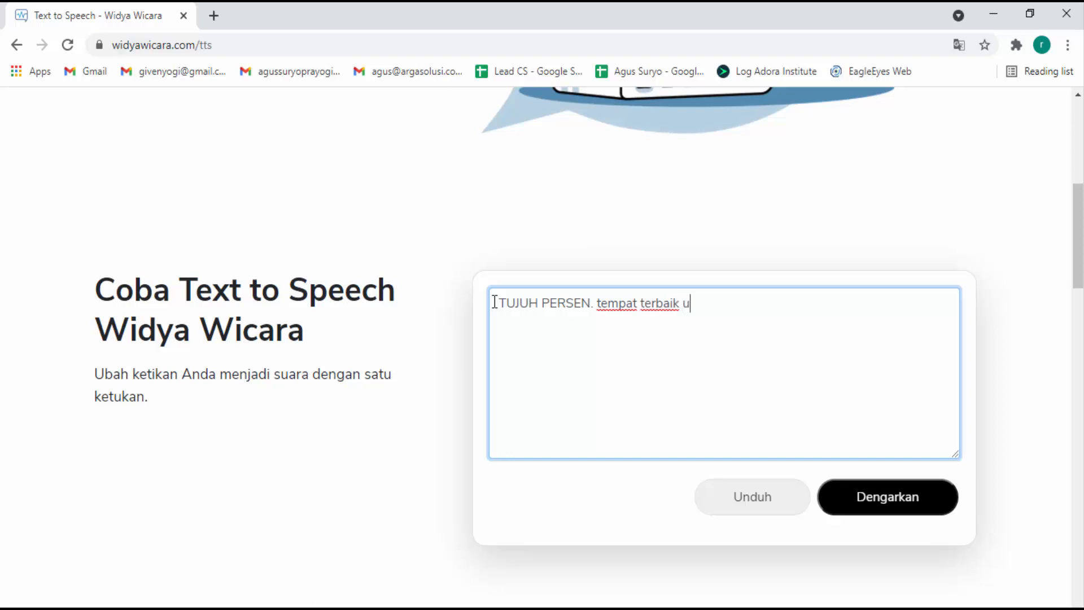
text(ntuk belajar dan )
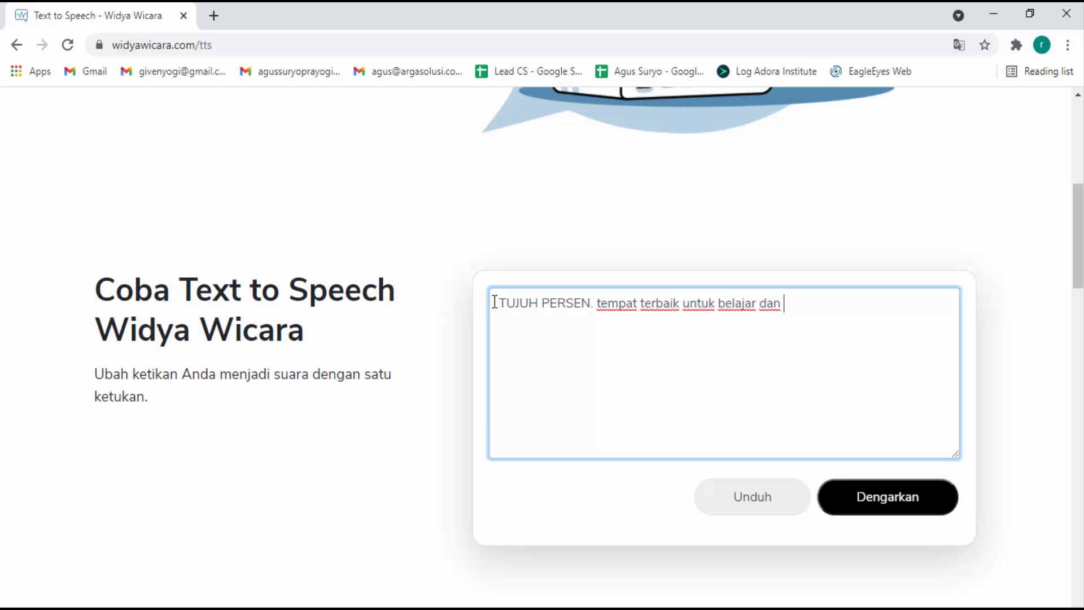
text(menghasilkan)
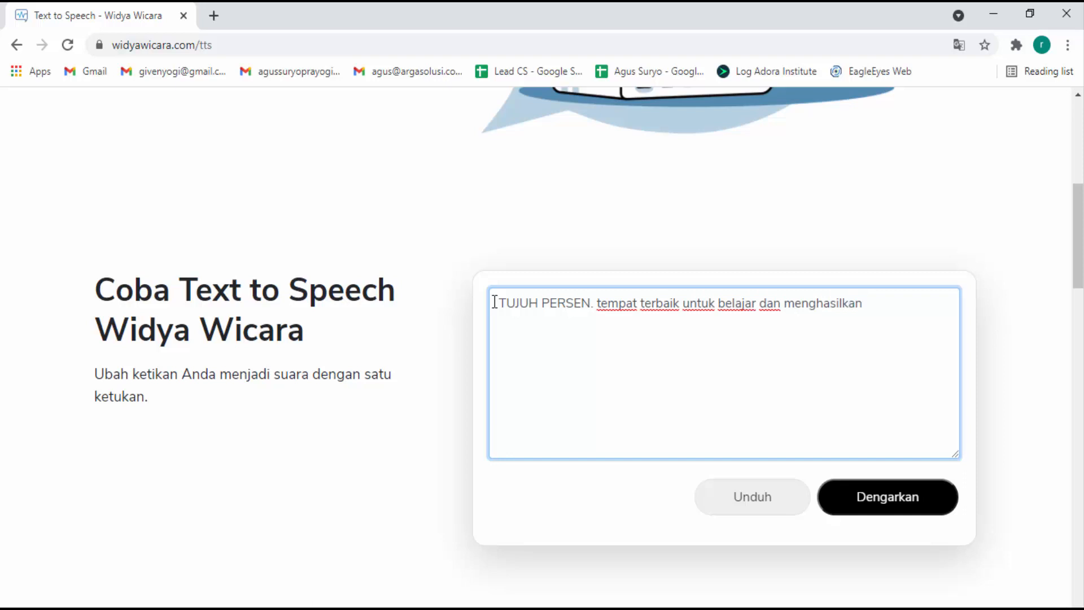
text(.)
Step: Try to listen to the entered sentence as generated speech
scroll(912, 361, down, 3)
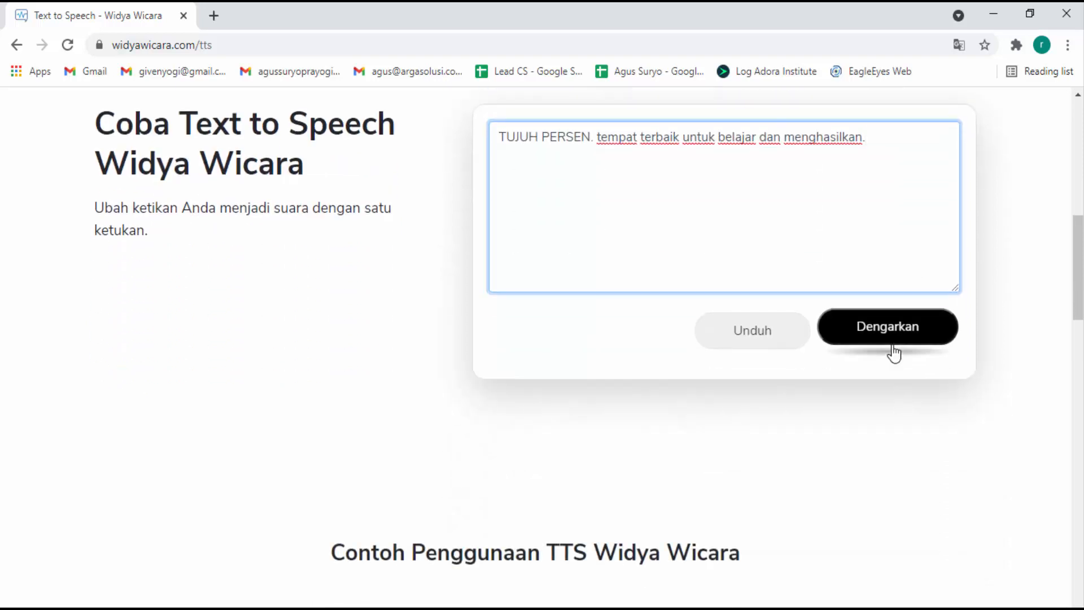
click(918, 332)
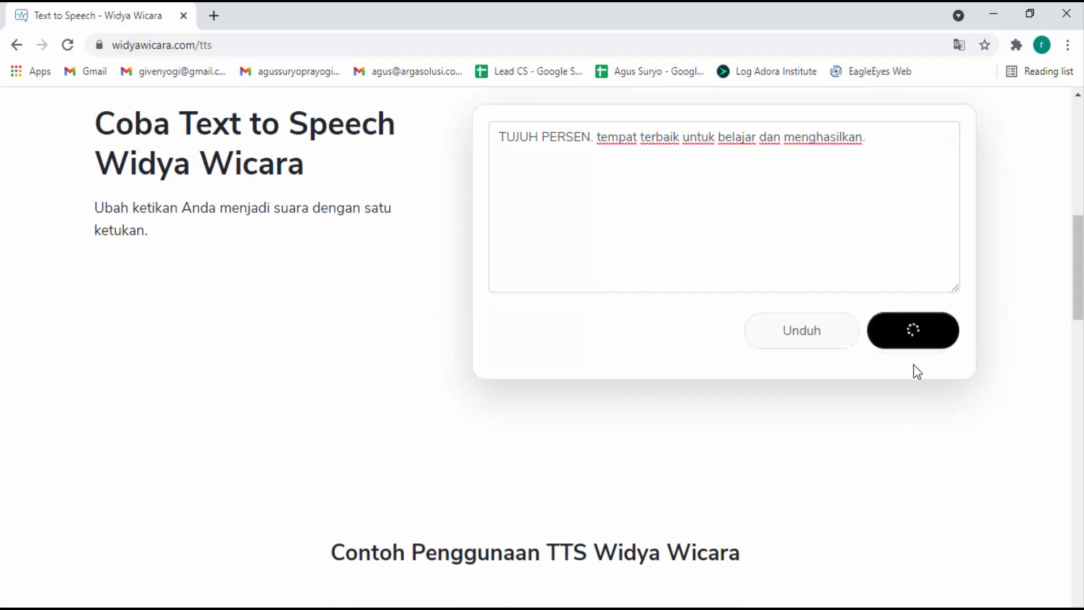
scroll(813, 200, up, 2)
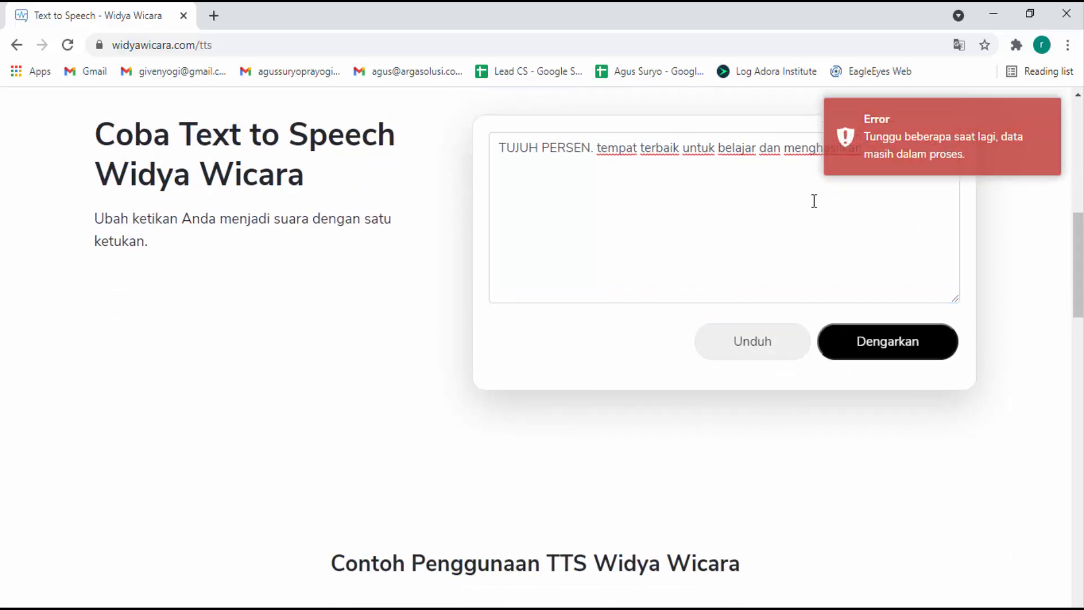
Step: Copy the sentence, paste it over the form's text after reloading the page, and listen to the generated speech
click(877, 233)
drag(878, 233, 448, 198)
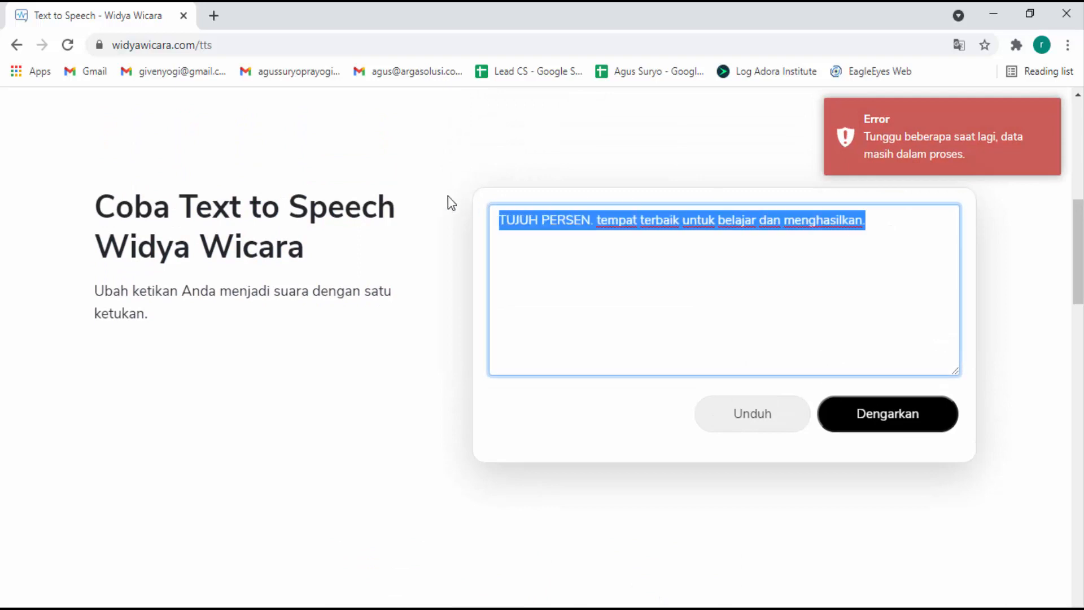
right_click(512, 215)
click(542, 249)
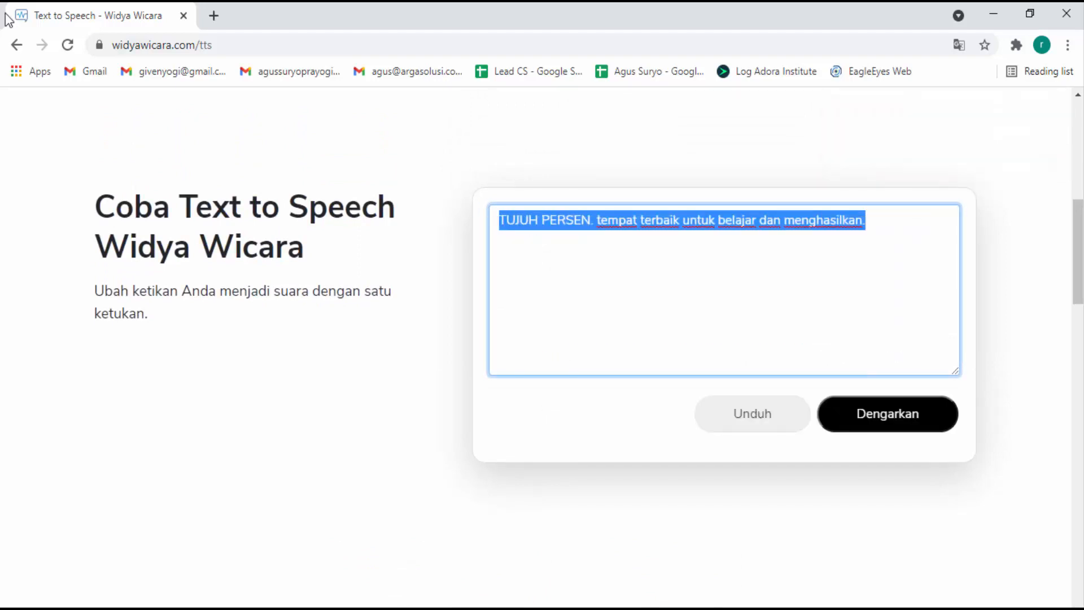
click(68, 47)
click(561, 226)
key(ctrl+a)
key(ctrl+v)
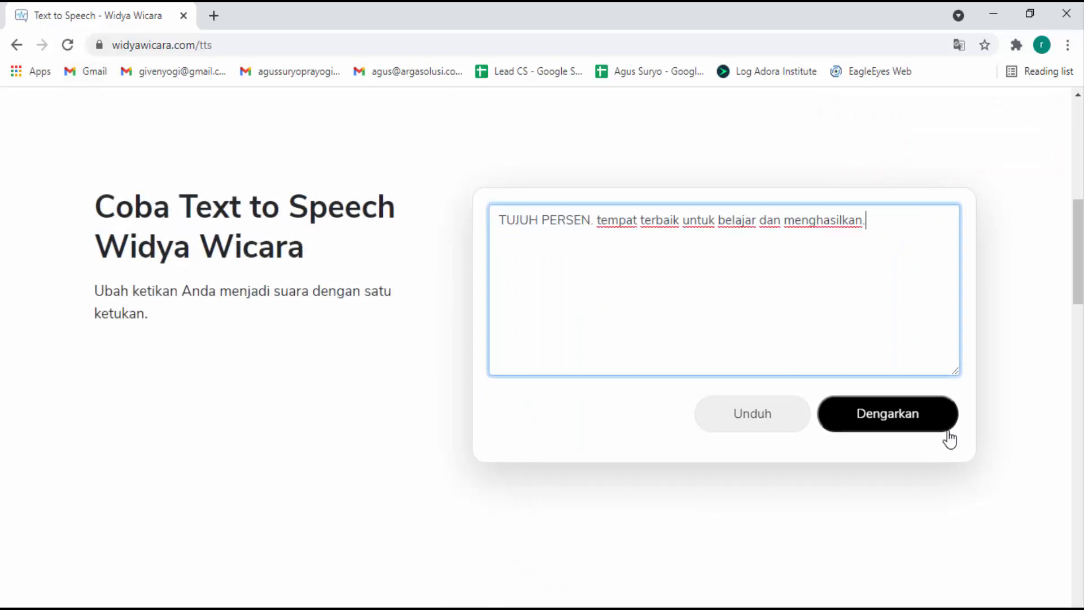
click(918, 414)
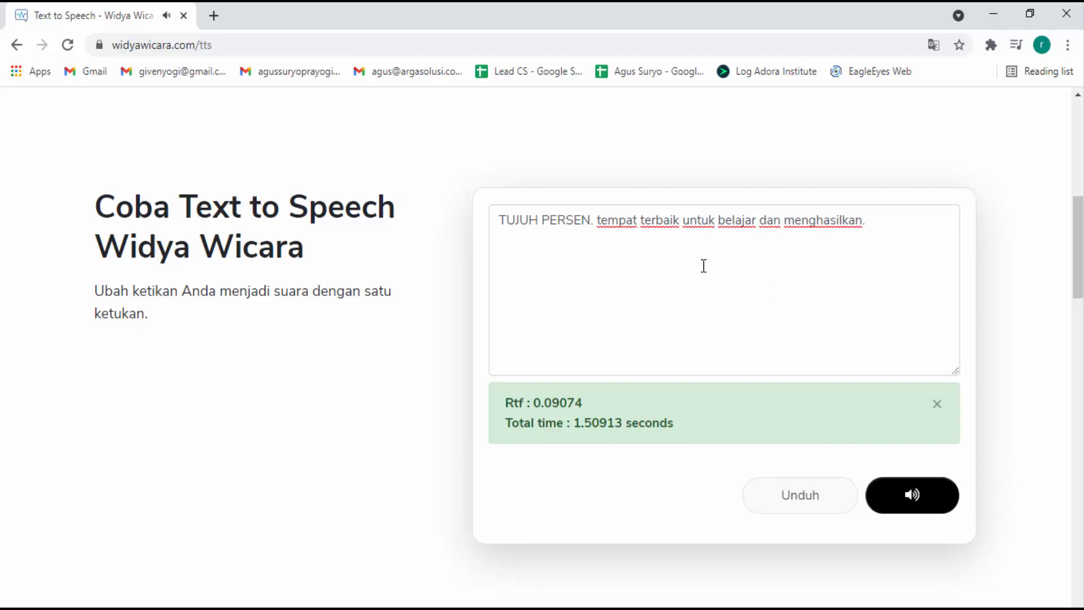
Step: Reload the page, put the copied sentence back in the form, and download the generated speech audio
click(937, 406)
click(936, 410)
click(874, 219)
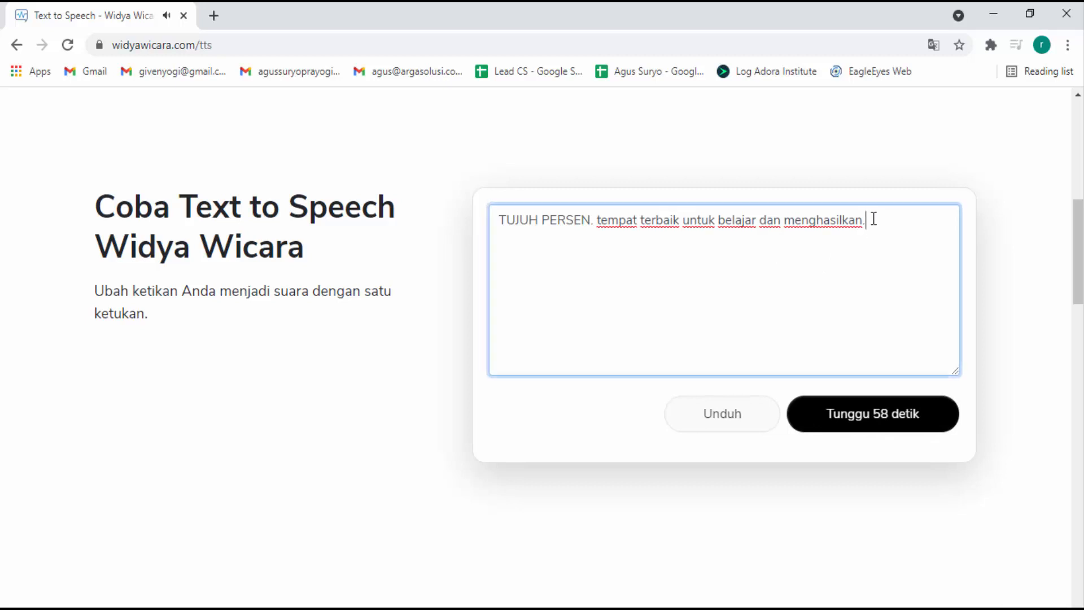
drag(874, 218, 418, 195)
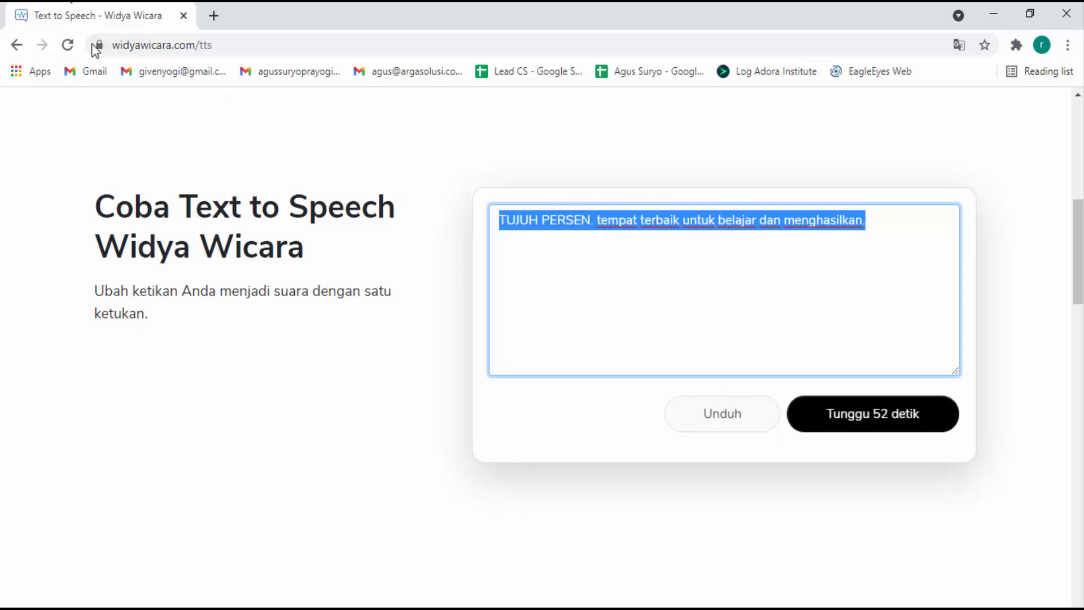
click(67, 45)
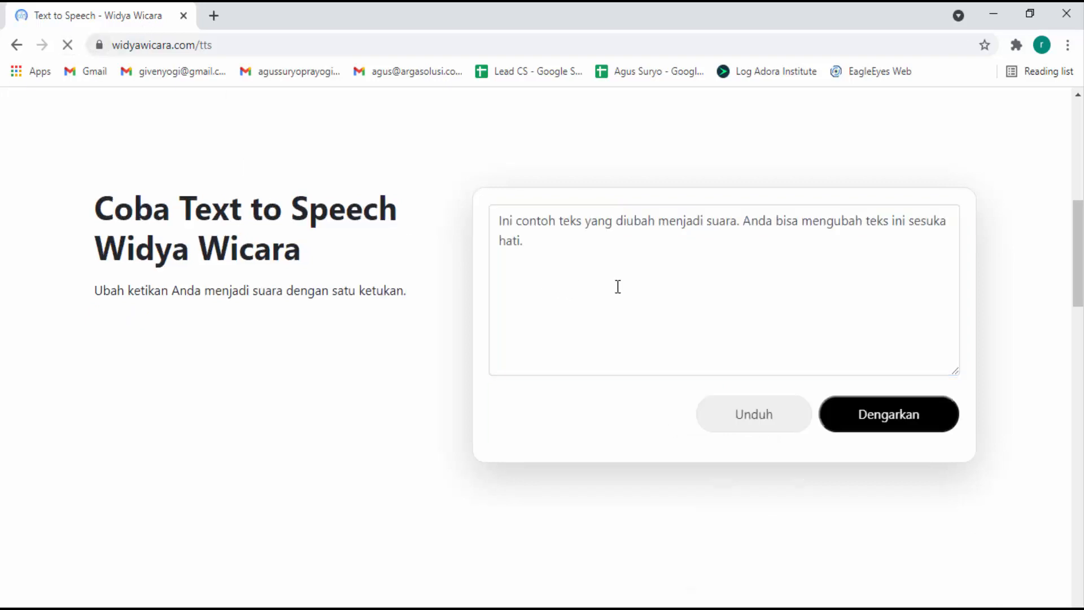
key(ctrl+a)
key(ctrl+v)
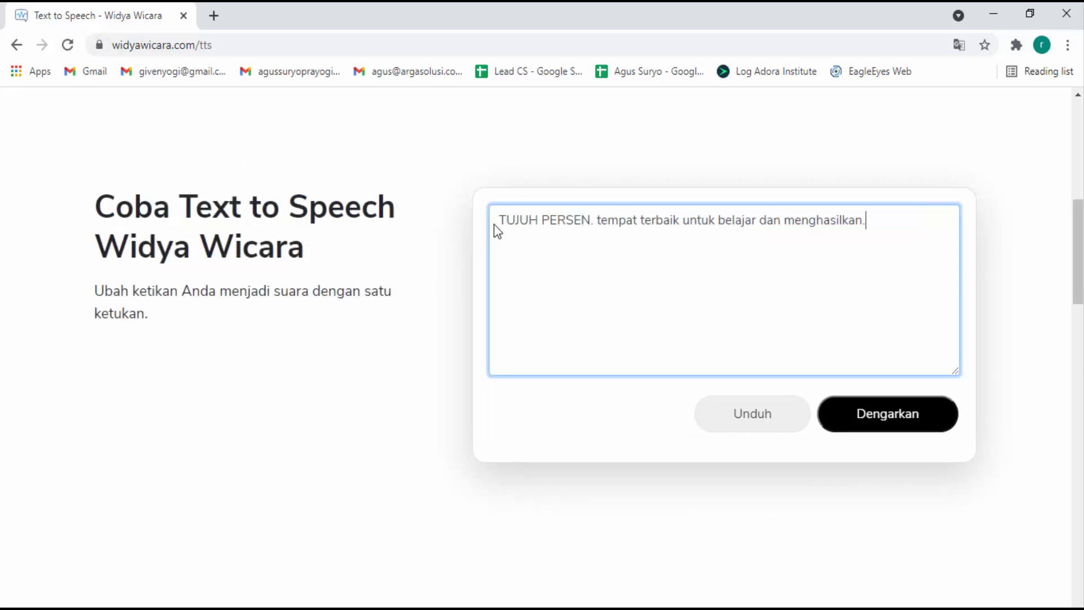
click(728, 417)
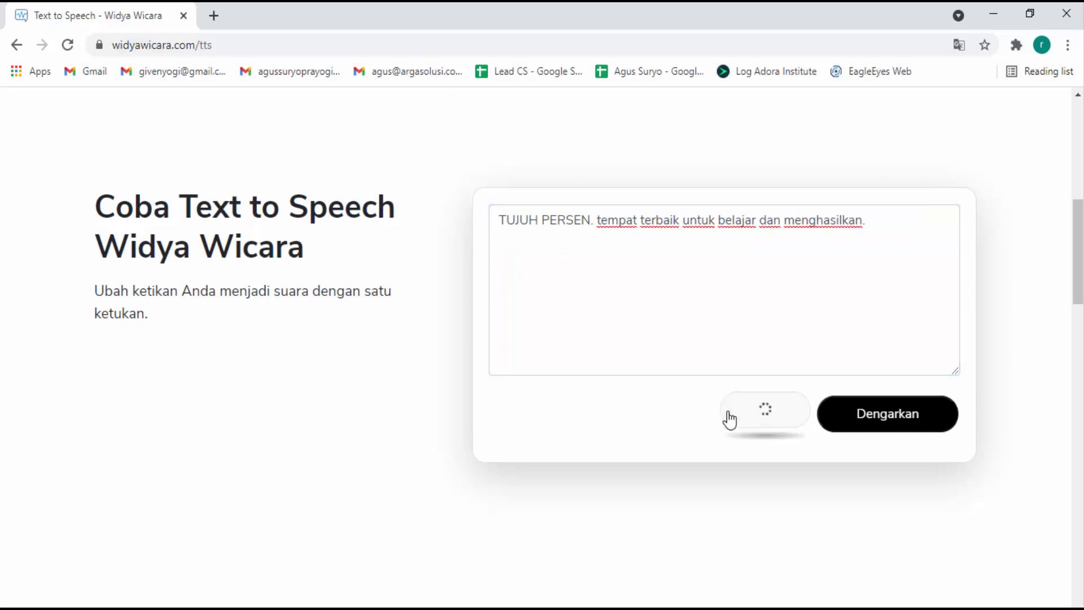
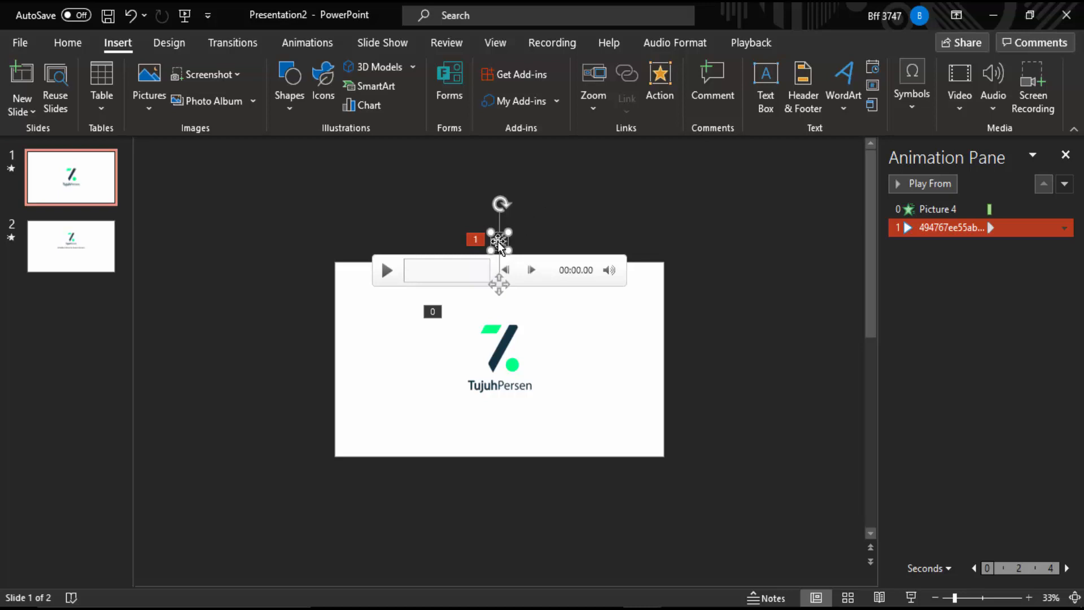
Step: In PowerPoint, set the audio clip on slide 1 to start automatically
click(744, 49)
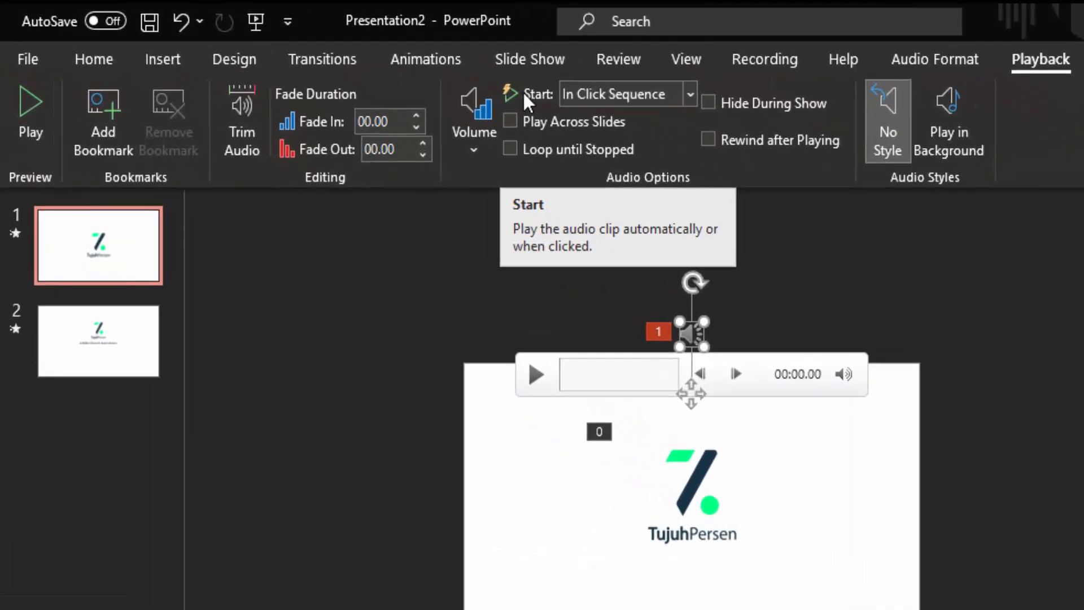
click(689, 94)
click(639, 148)
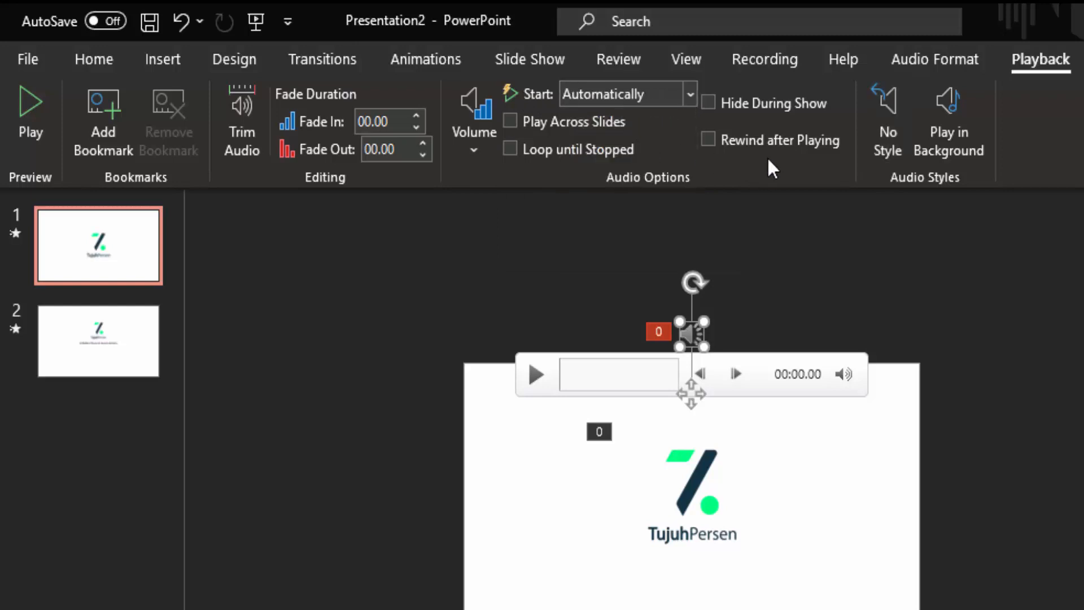
Step: Preview the slide 1 audio and trim its end time to 00:01.055, keeping the start at 00:00
click(238, 131)
click(748, 447)
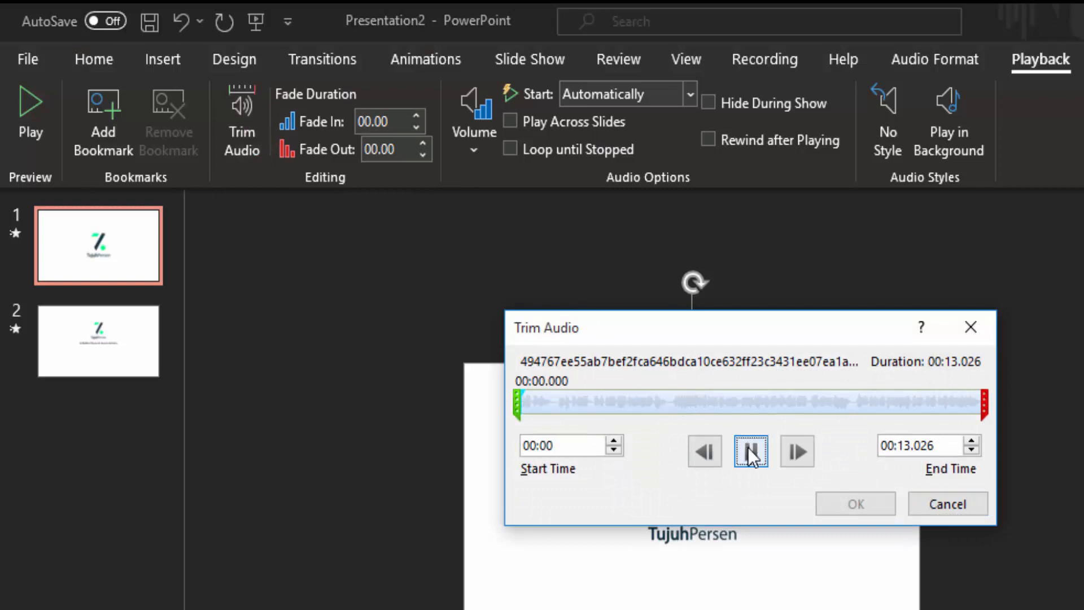
click(751, 450)
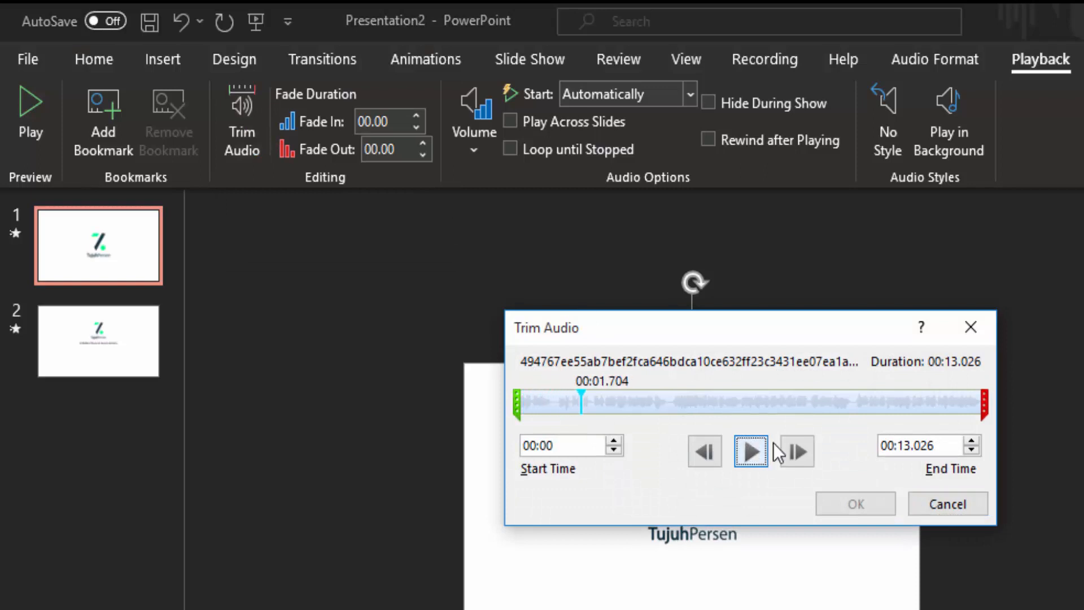
drag(982, 405, 971, 405)
drag(820, 361, 469, 357)
mouse_move(409, 326)
mouse_down()
mouse_move(437, 329)
mouse_move(409, 335)
mouse_up()
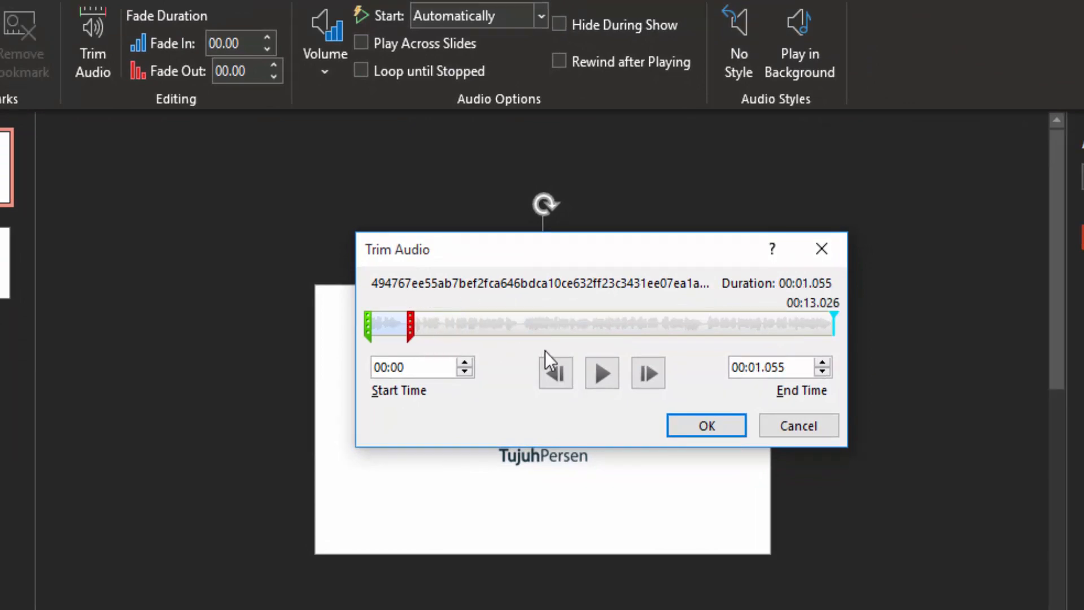
click(614, 371)
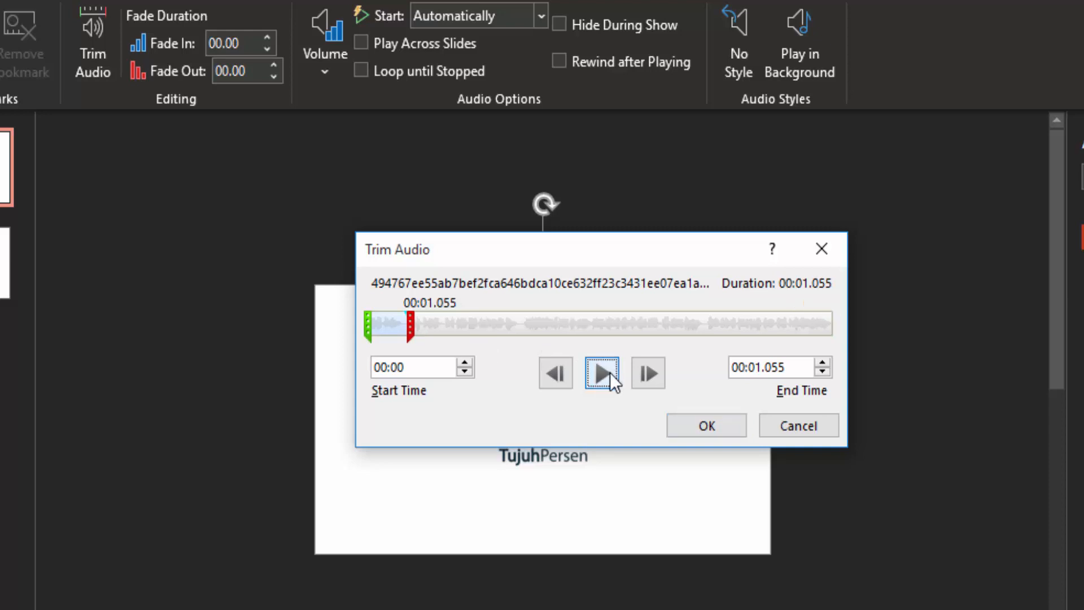
click(609, 373)
click(706, 425)
Step: Check the clip's volume options and reposition the audio icon just above the upper edge of slide 1
drag(544, 309, 545, 295)
click(333, 72)
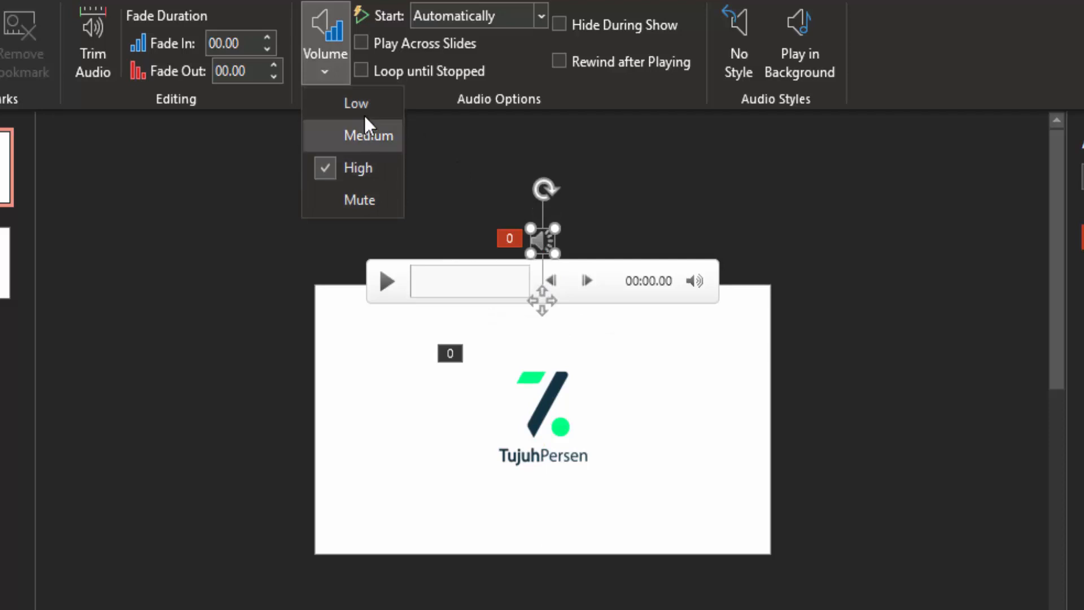
click(663, 174)
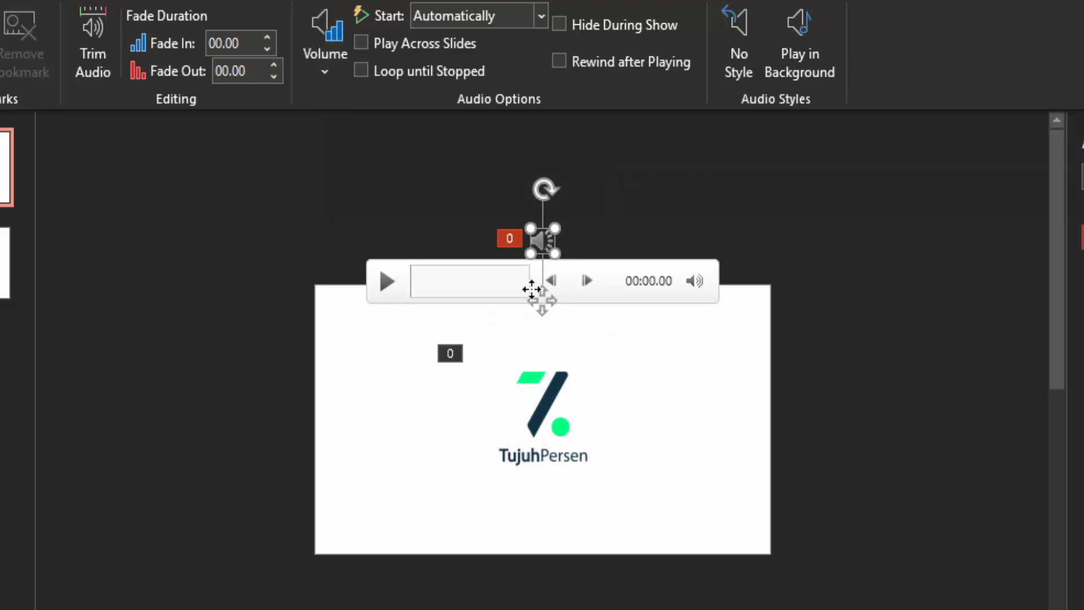
drag(531, 289, 554, 317)
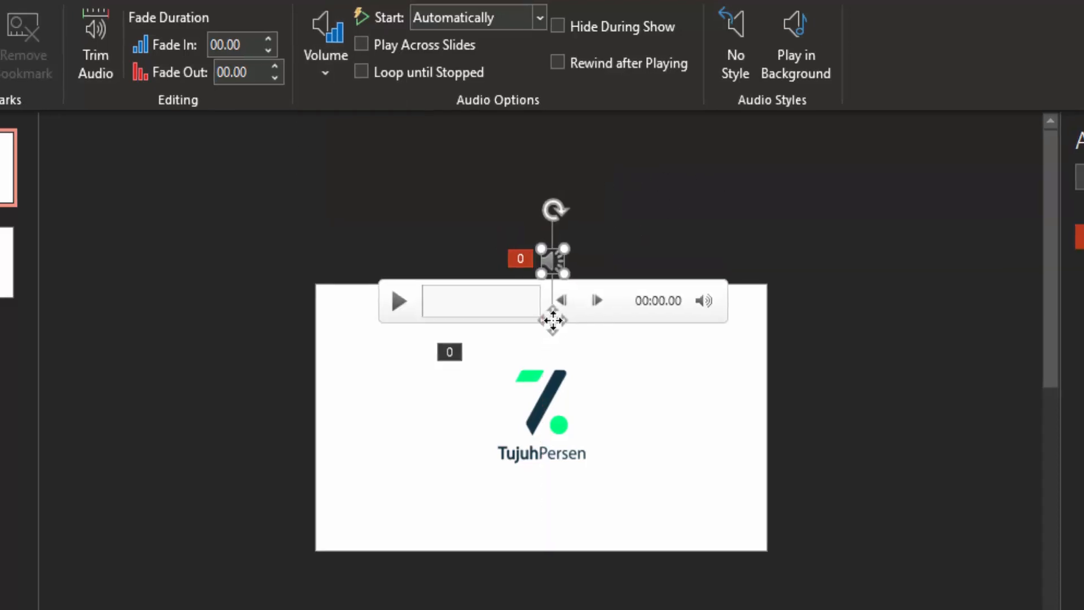
Step: Play the slide show from the beginning to check the voice timing, and exit it at the tagline slide
key(F5)
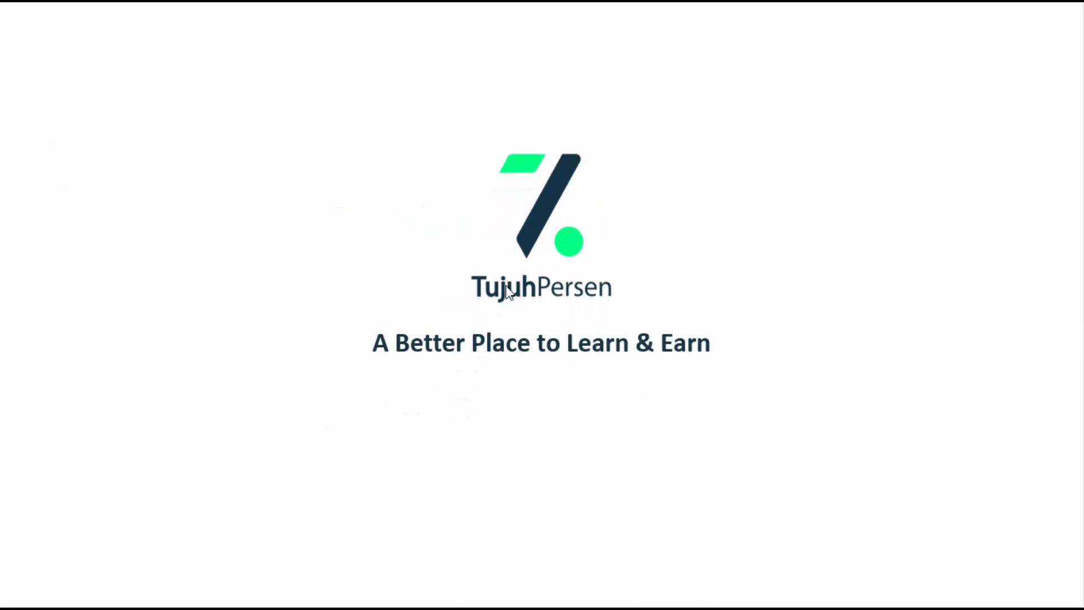
key(Escape)
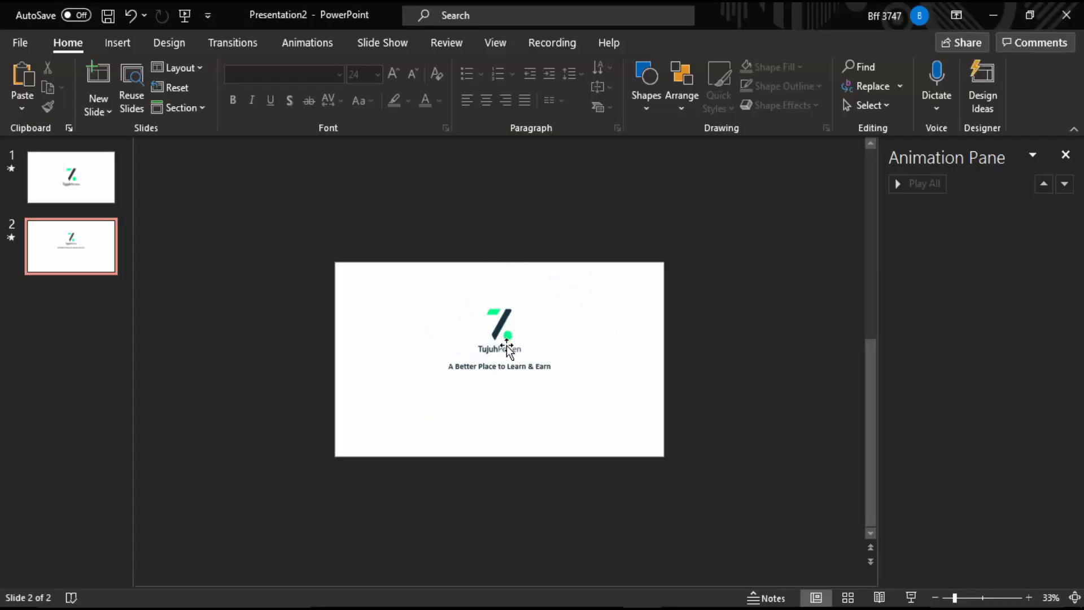
click(512, 366)
click(398, 246)
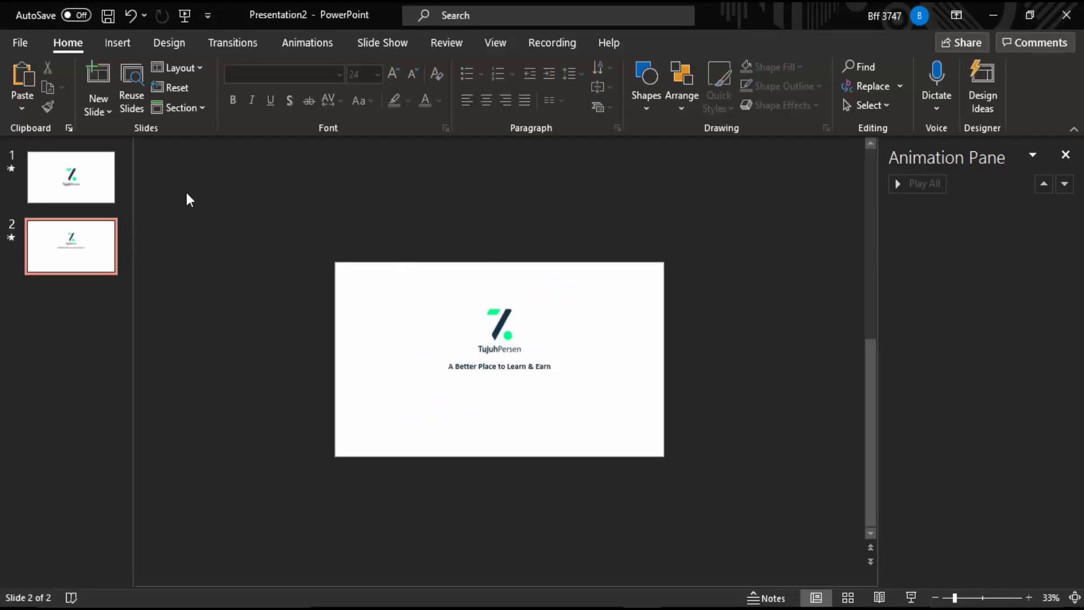
Step: Copy the audio clip from slide 1 to slide 2 and nudge its icon slightly upward above the slide
click(116, 189)
click(508, 244)
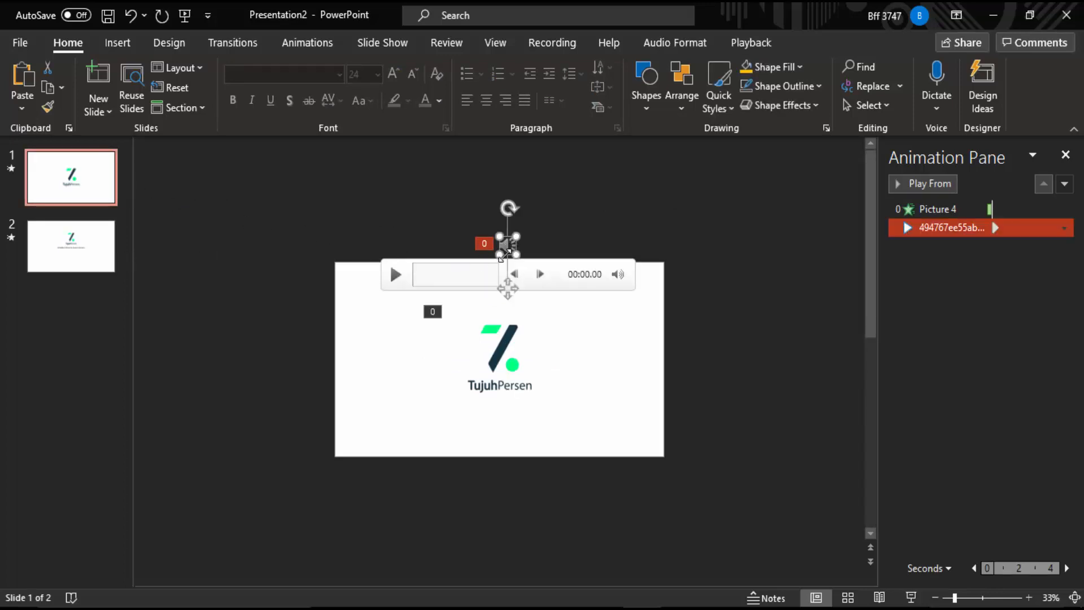
right_click(508, 244)
click(550, 265)
click(84, 245)
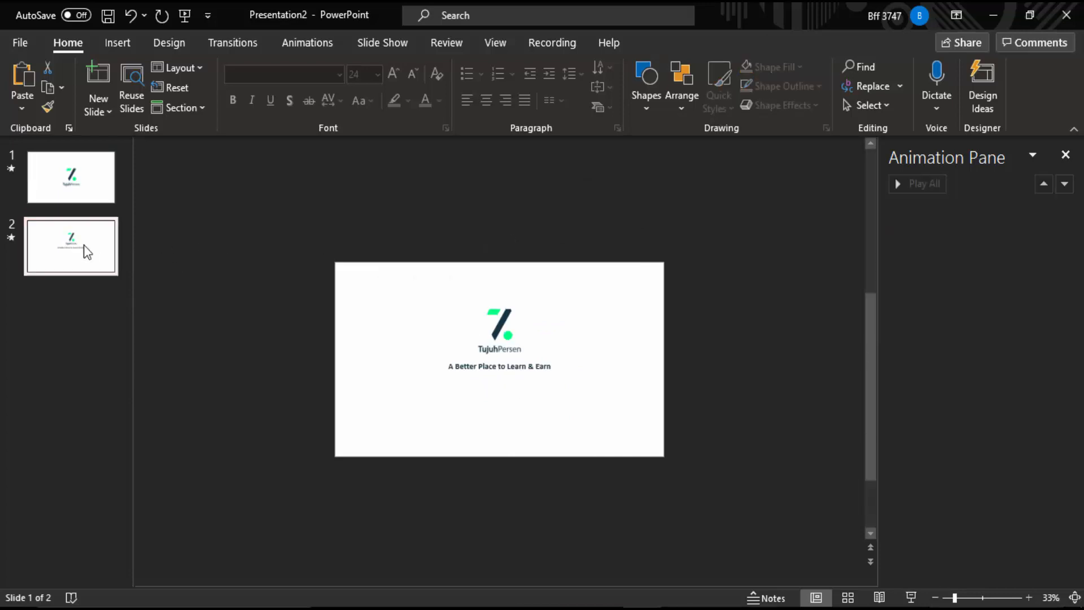
key(ctrl+v)
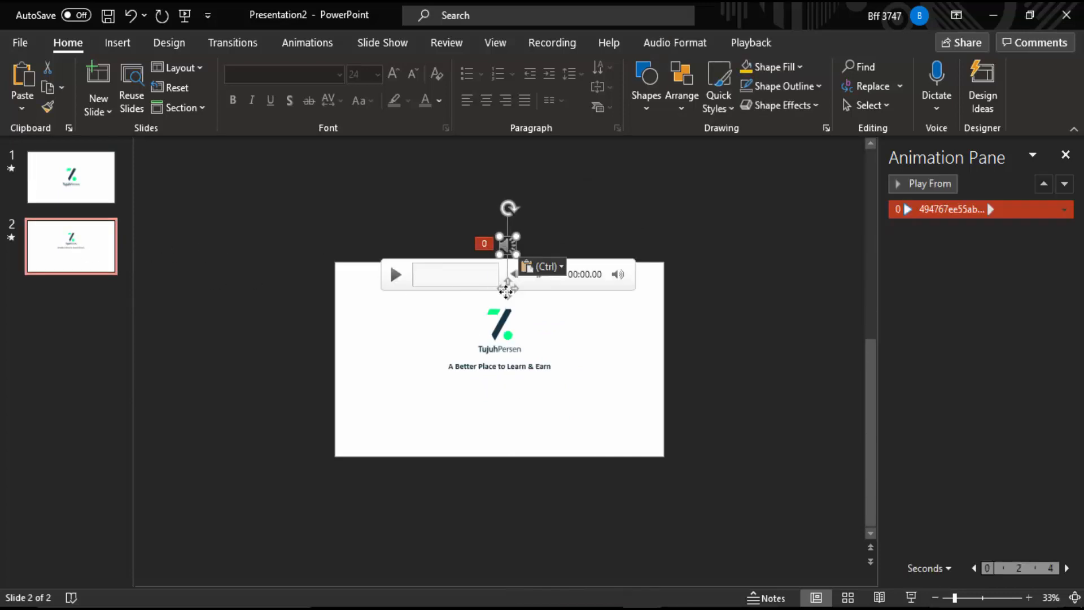
drag(507, 289, 508, 283)
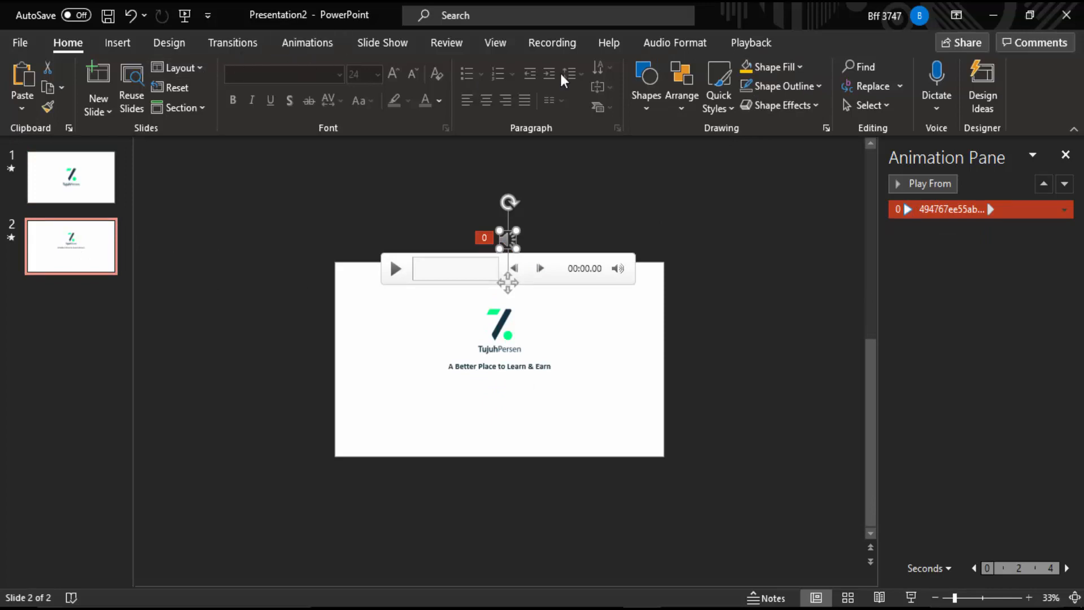
Step: Trim the slide 2 audio clip to start at 00:01.054 and end at 00:04.298, previewing playback to find the end point
click(749, 41)
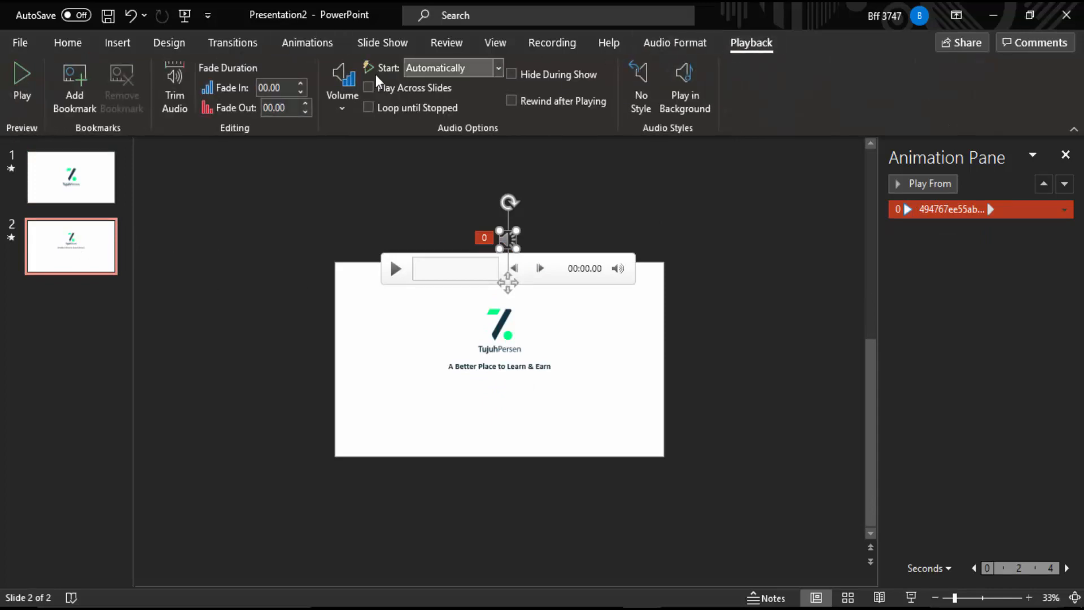
click(177, 105)
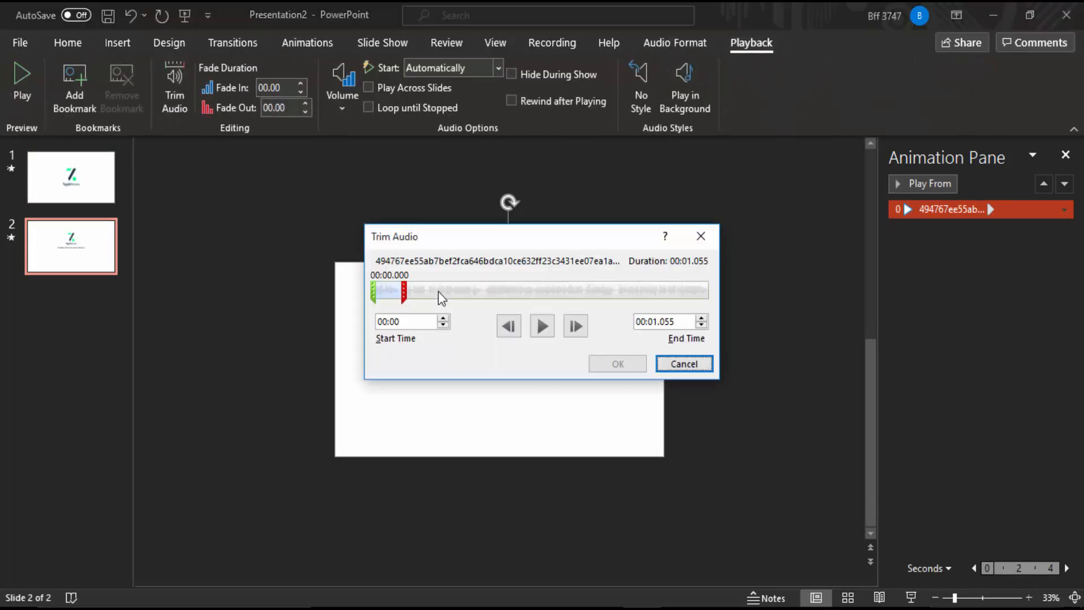
drag(404, 289, 616, 300)
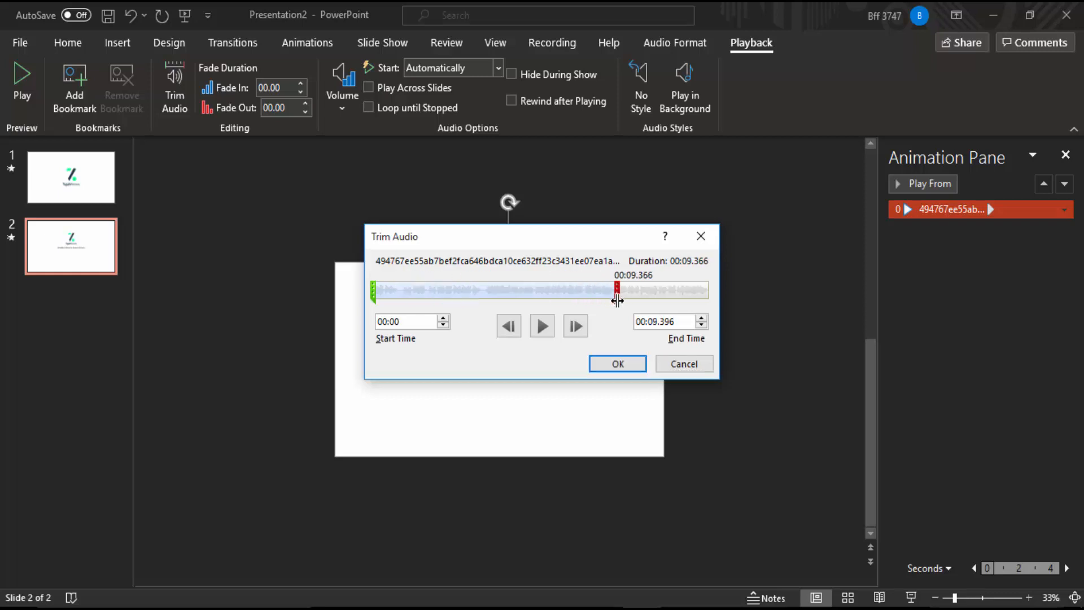
drag(373, 291, 401, 292)
click(541, 326)
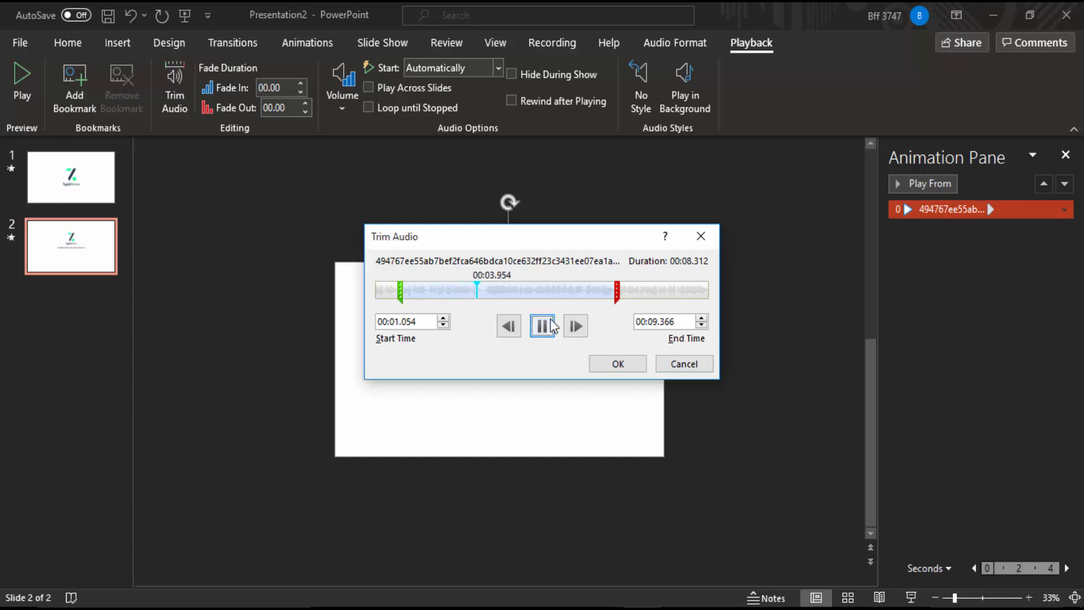
click(546, 327)
drag(616, 286, 490, 287)
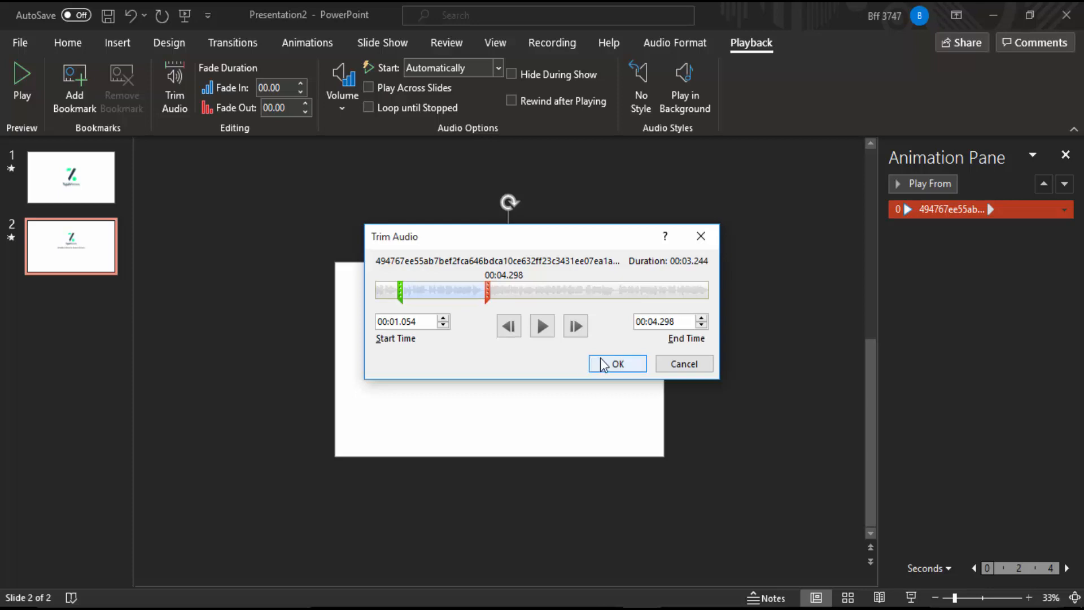
click(598, 364)
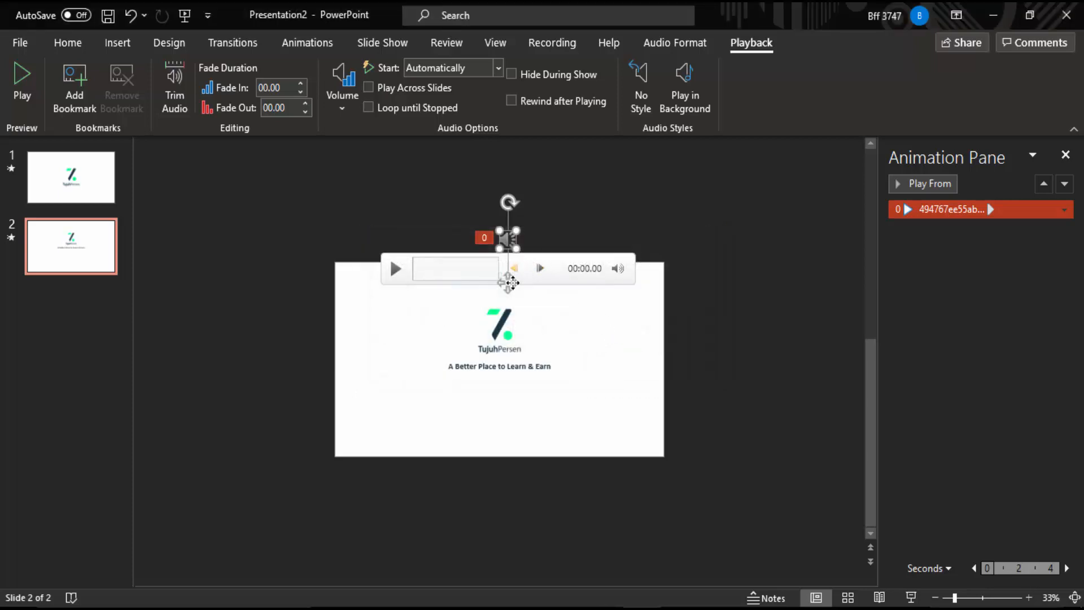
Step: Move the audio icon just outside the right edge of slide 2 and play the show from this slide to check the voice
drag(512, 282, 688, 396)
click(630, 206)
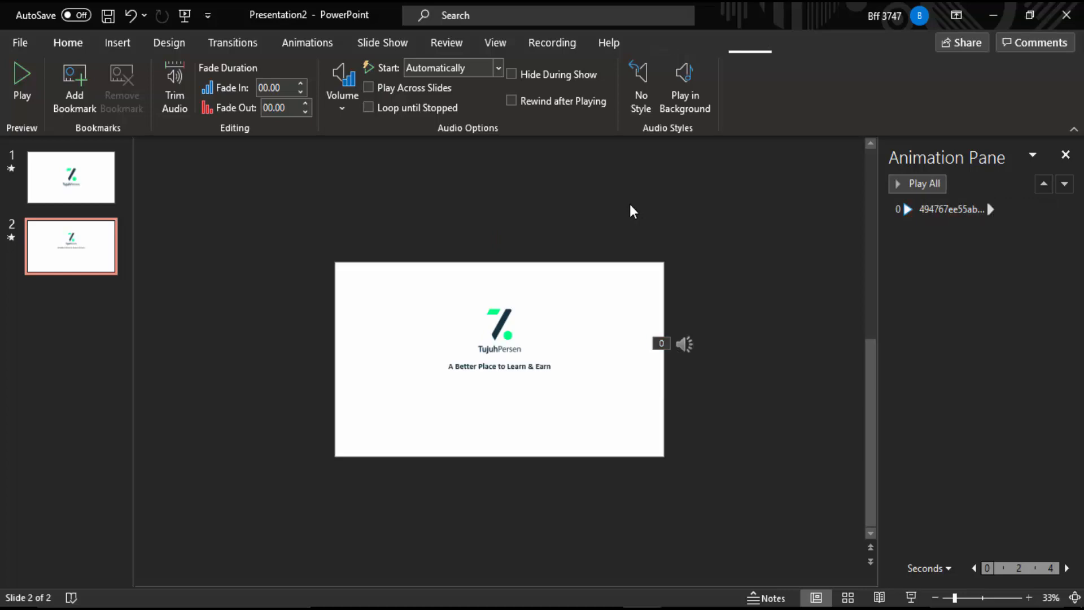
key(shift+F5)
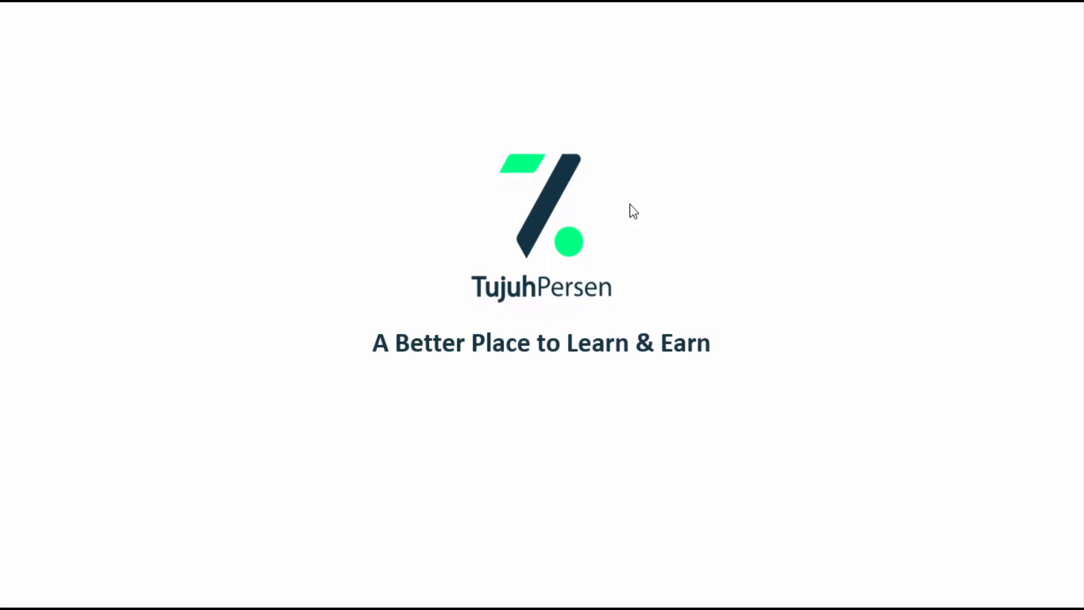
key(Escape)
Step: Check the audio clip on slide 1 and return to slide 2
click(92, 175)
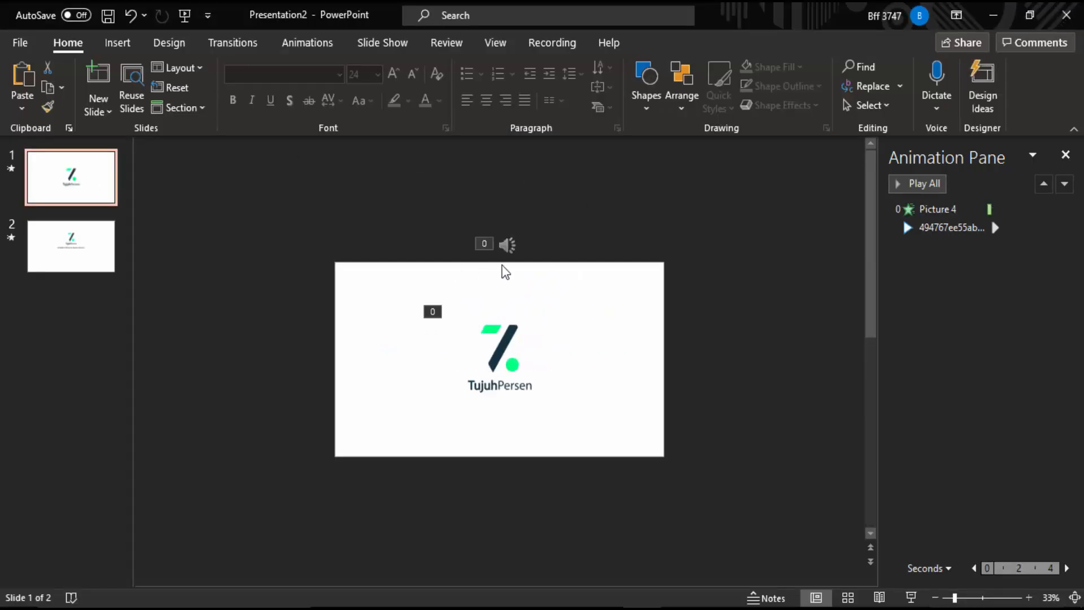
click(507, 245)
click(86, 232)
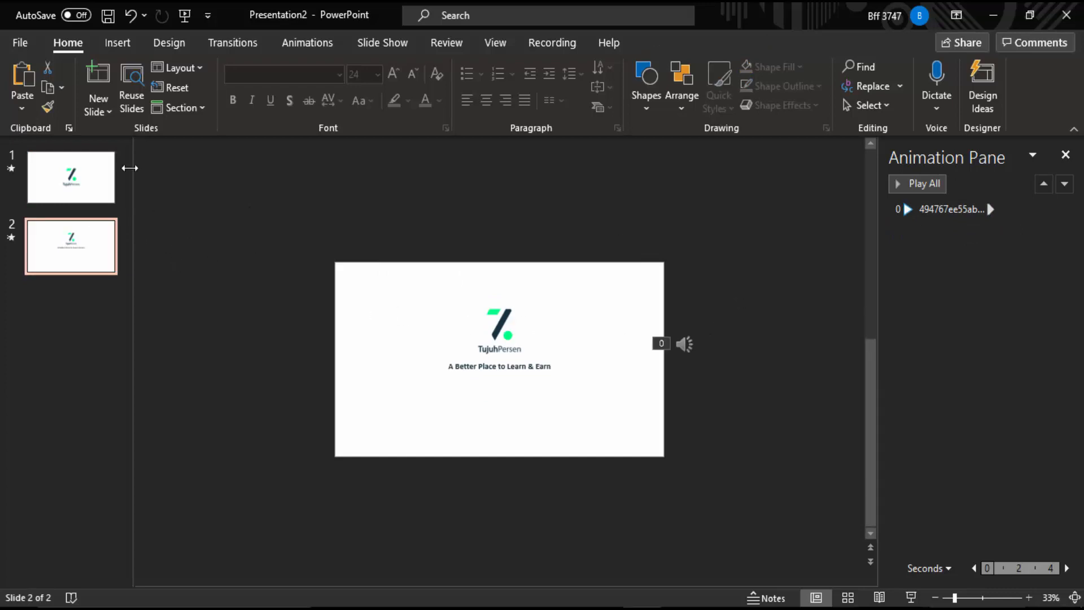
click(116, 44)
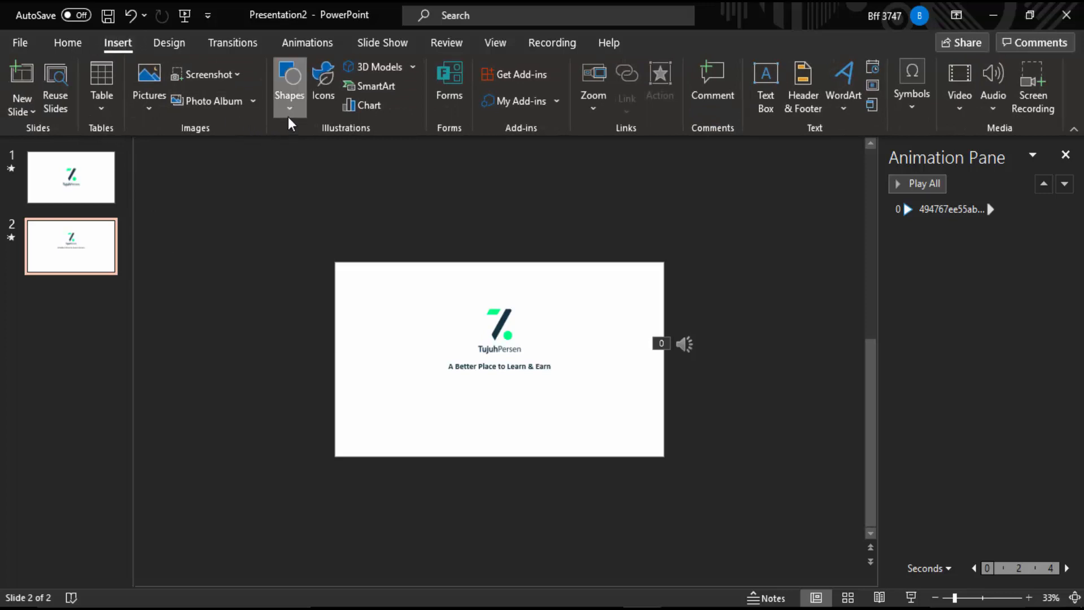
click(288, 116)
click(310, 147)
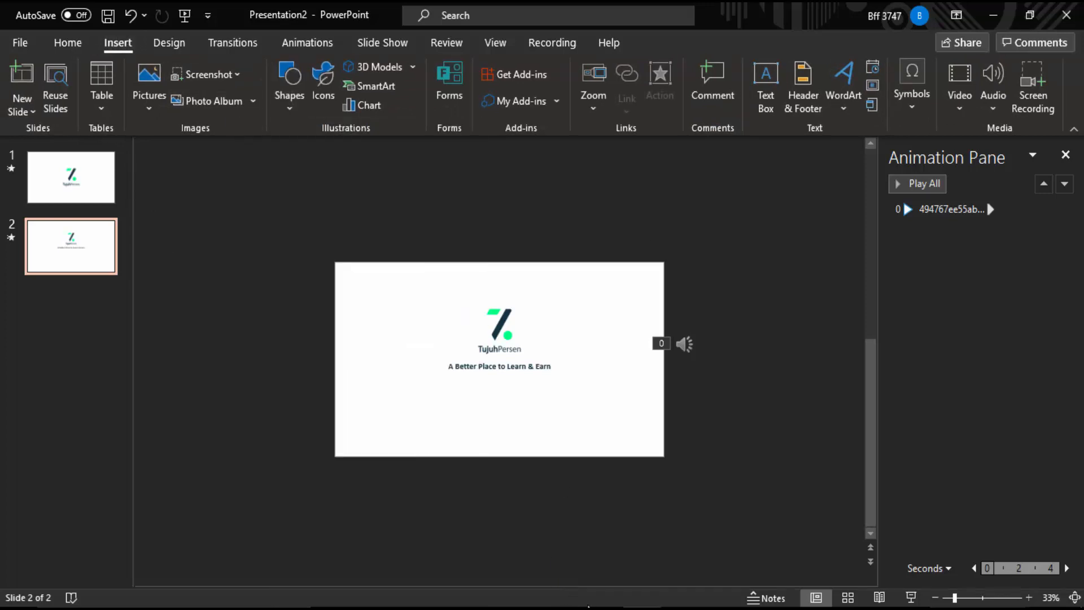
Step: Switch to the Latihan presentation, list the objects on its logo slide for reference, and return to Presentation2
mouse_move(588, 603)
click(587, 582)
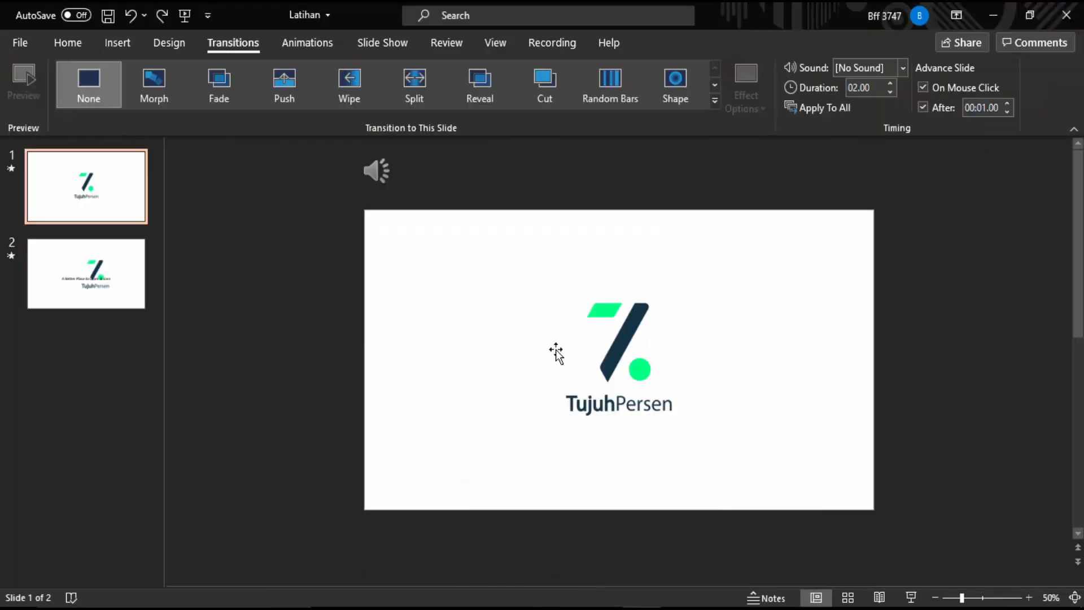
click(580, 302)
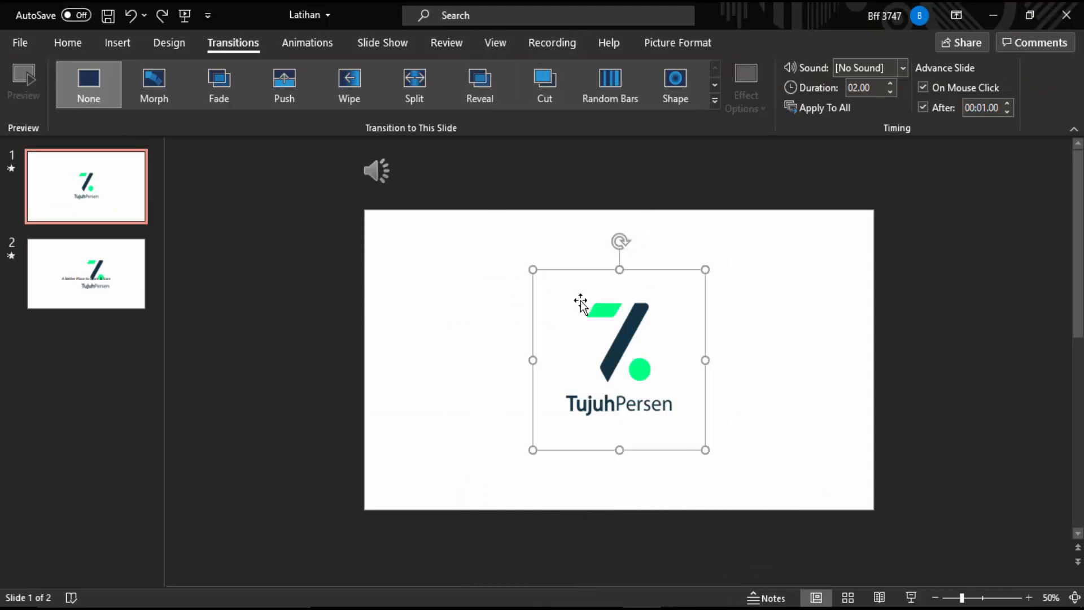
click(666, 41)
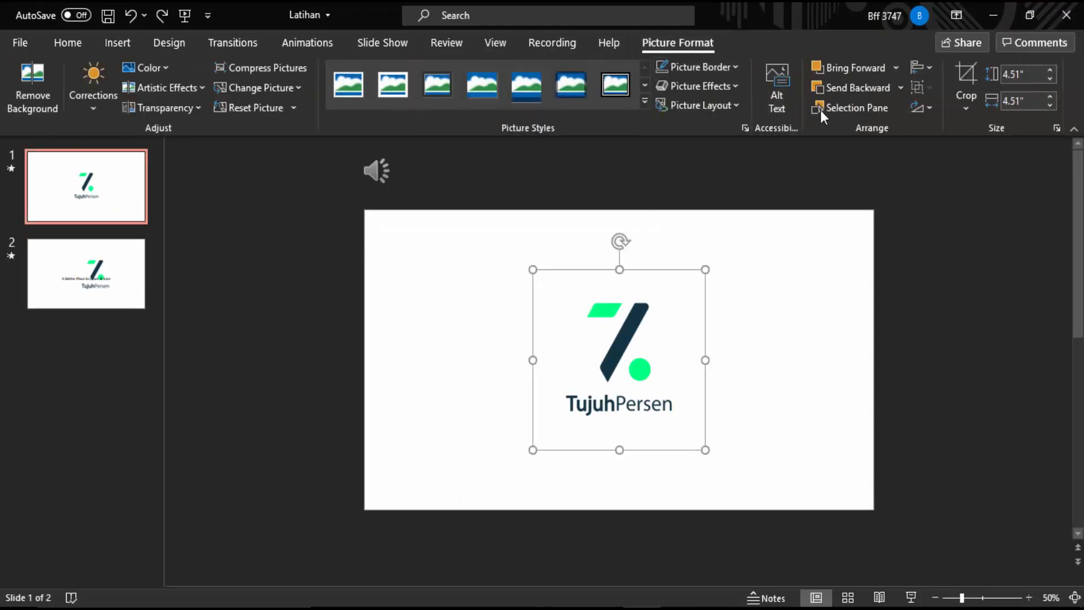
click(821, 108)
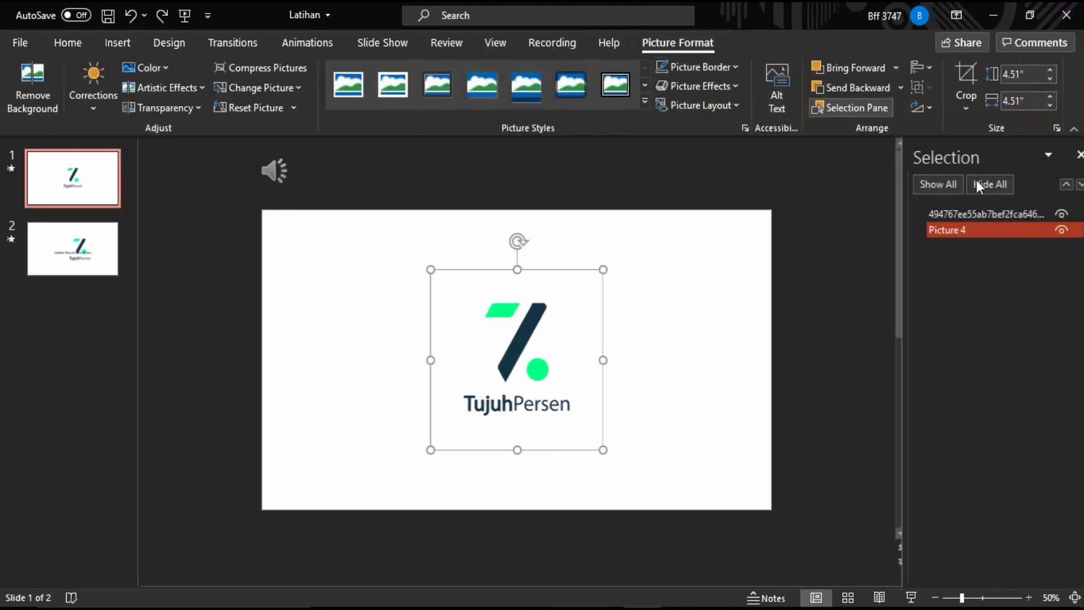
click(226, 290)
ctrl+scroll(547, 378, down, 4)
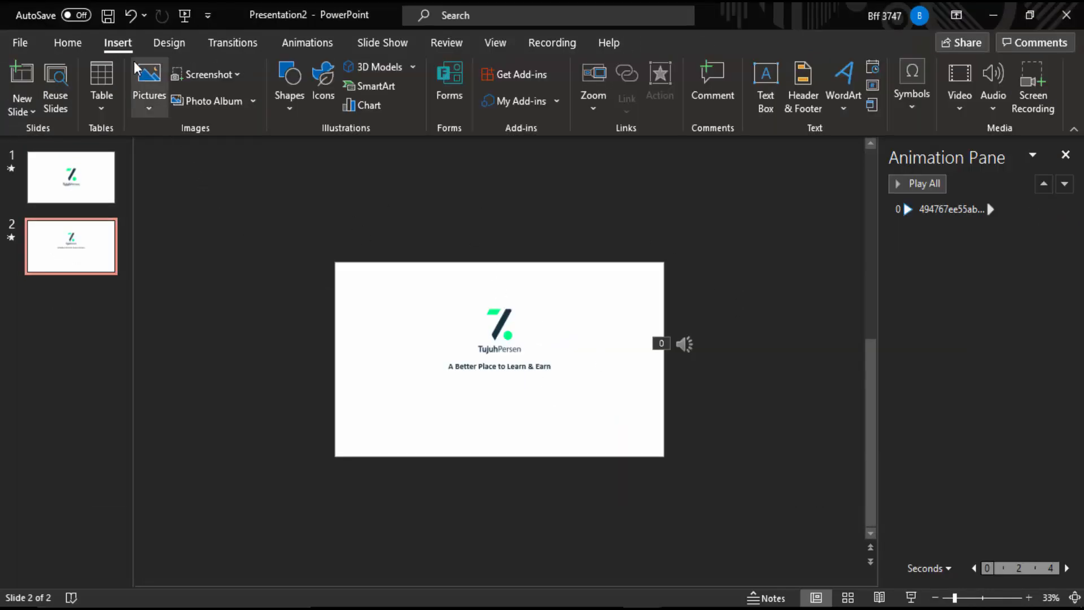
Step: Draw a pentagon block arrow about 20.1" wide and 9.48" high covering slide 2 and extending past its edges
click(299, 115)
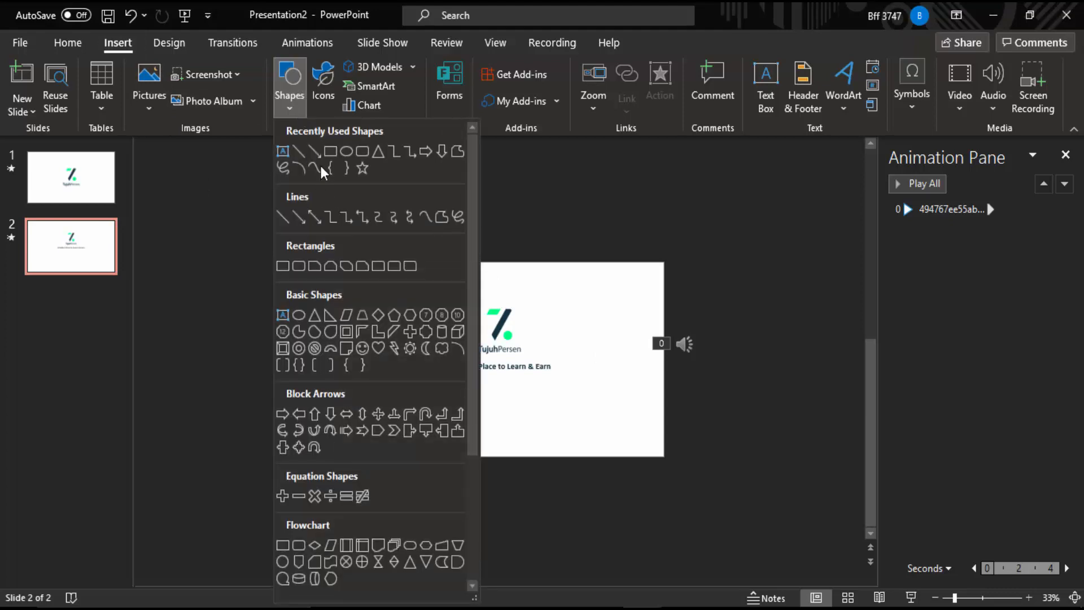
scroll(351, 202, down, 1)
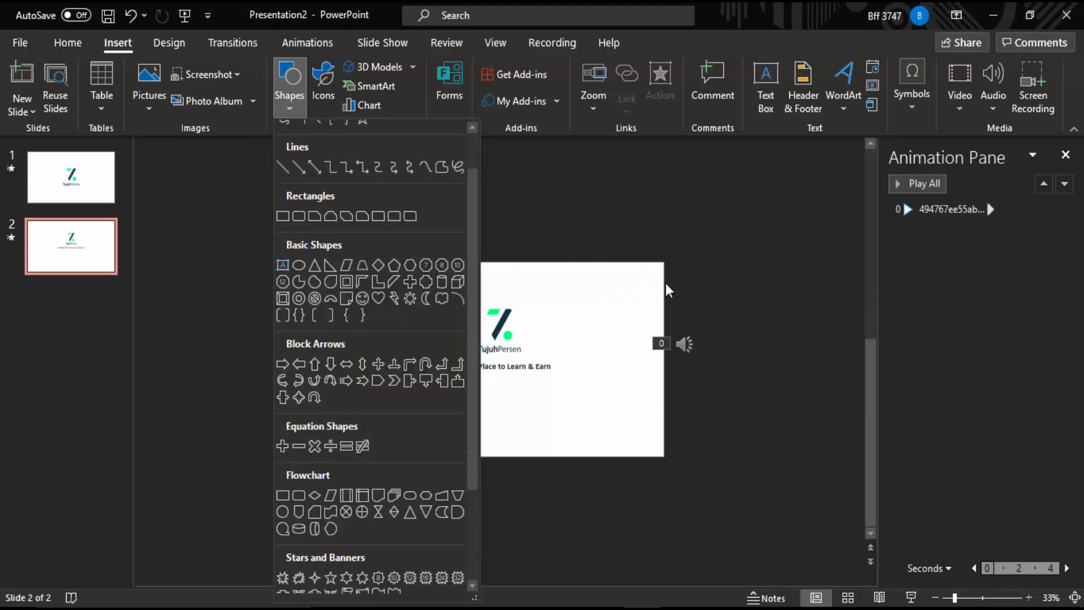
scroll(341, 232, up, 1)
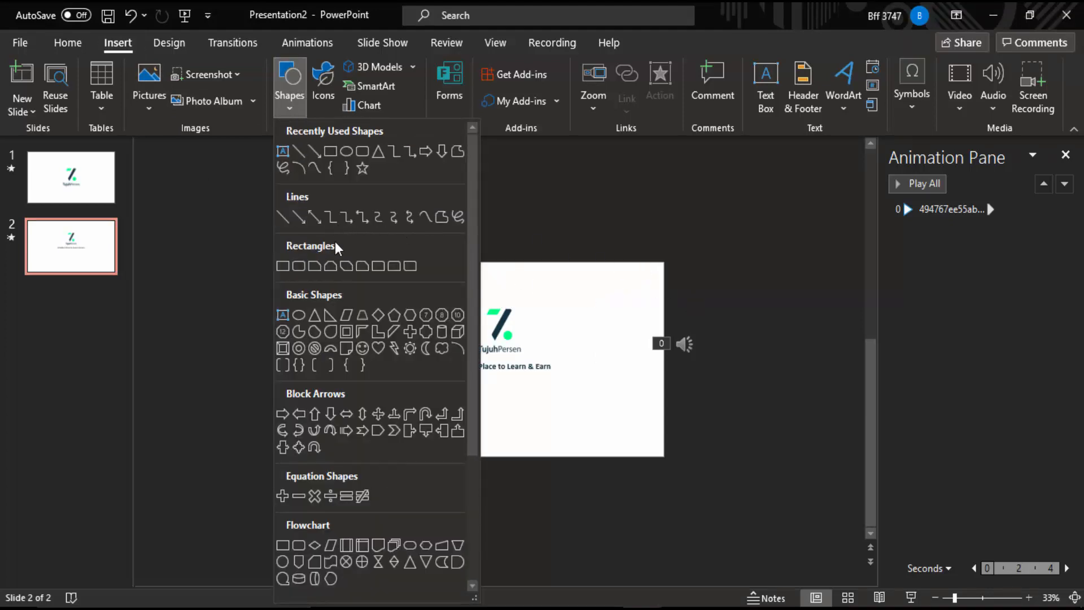
scroll(354, 347, down, 3)
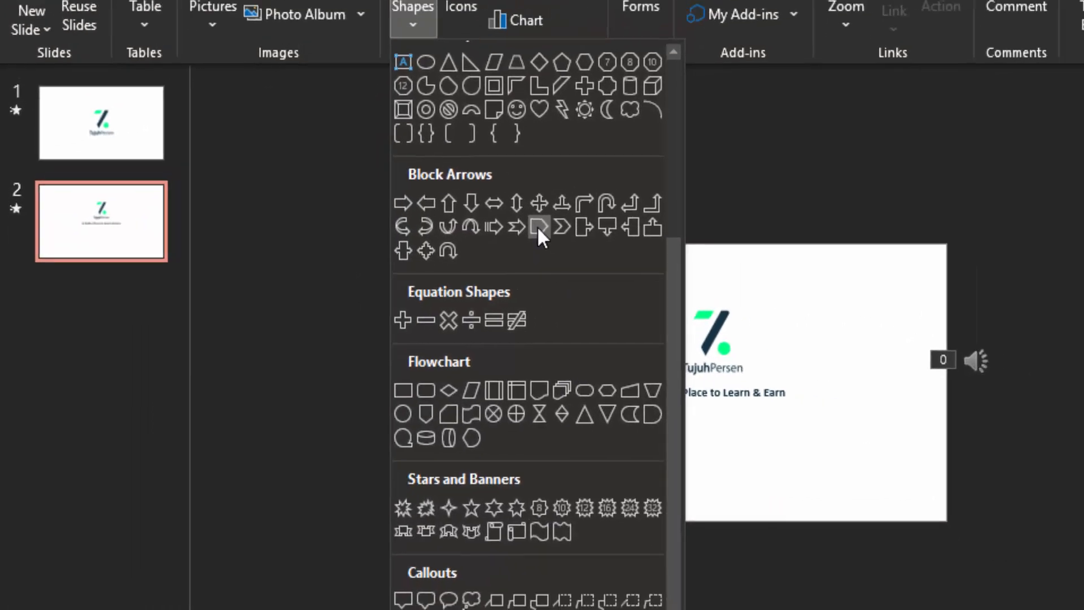
click(597, 219)
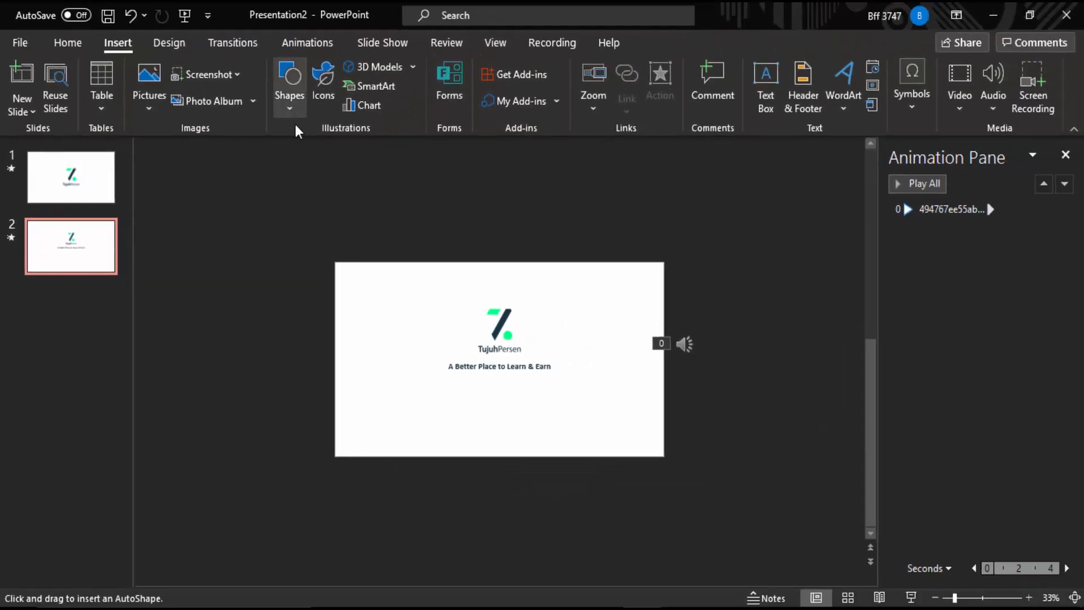
drag(306, 237, 800, 482)
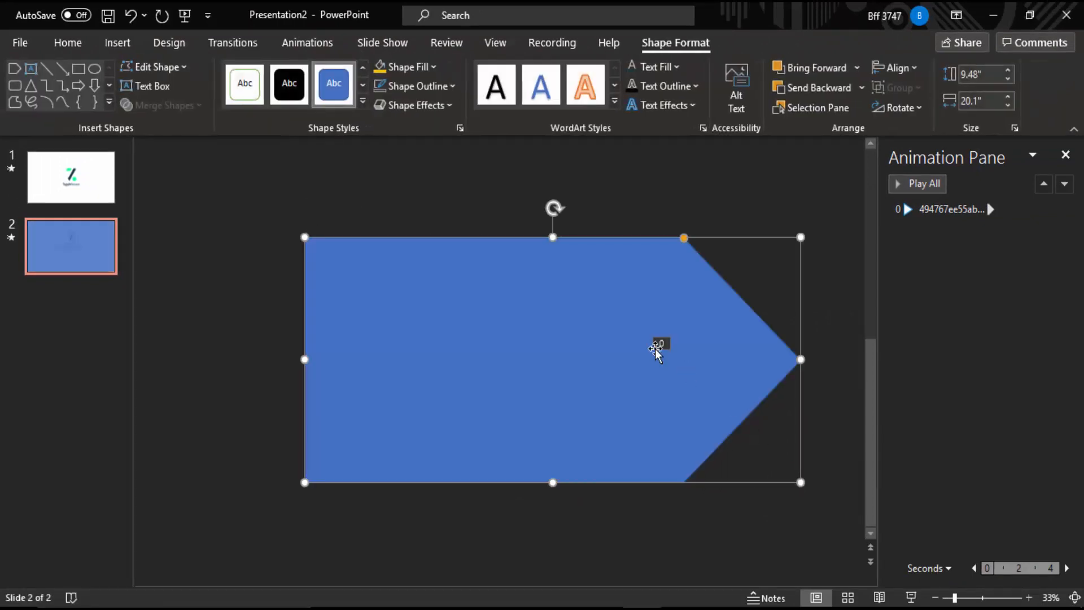
Step: Fill the pentagon arrow with a dark shade of the black theme color and remove its outline
click(580, 270)
click(406, 67)
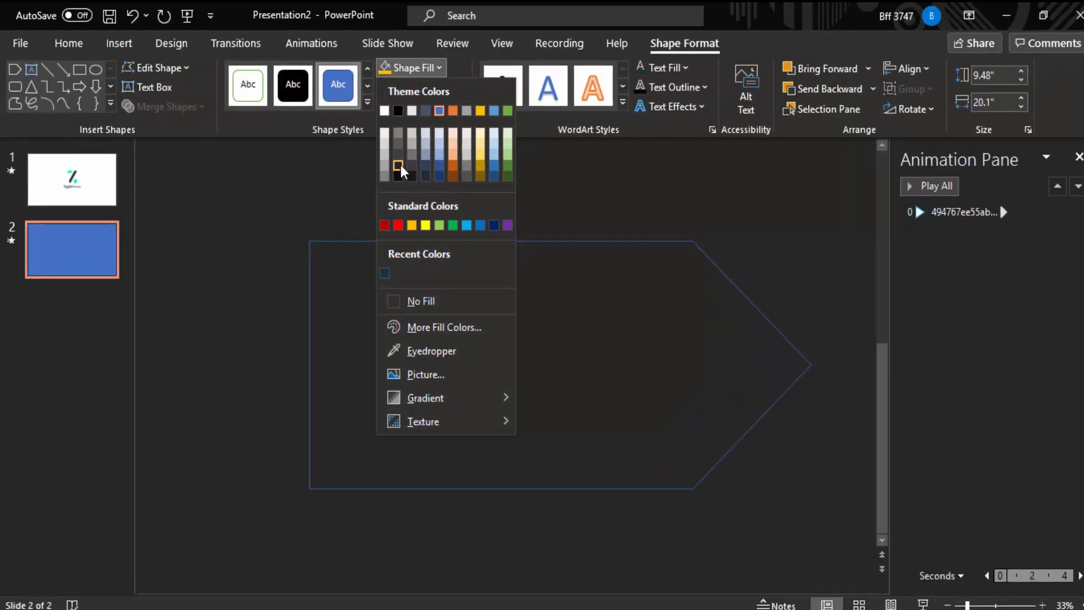
click(399, 167)
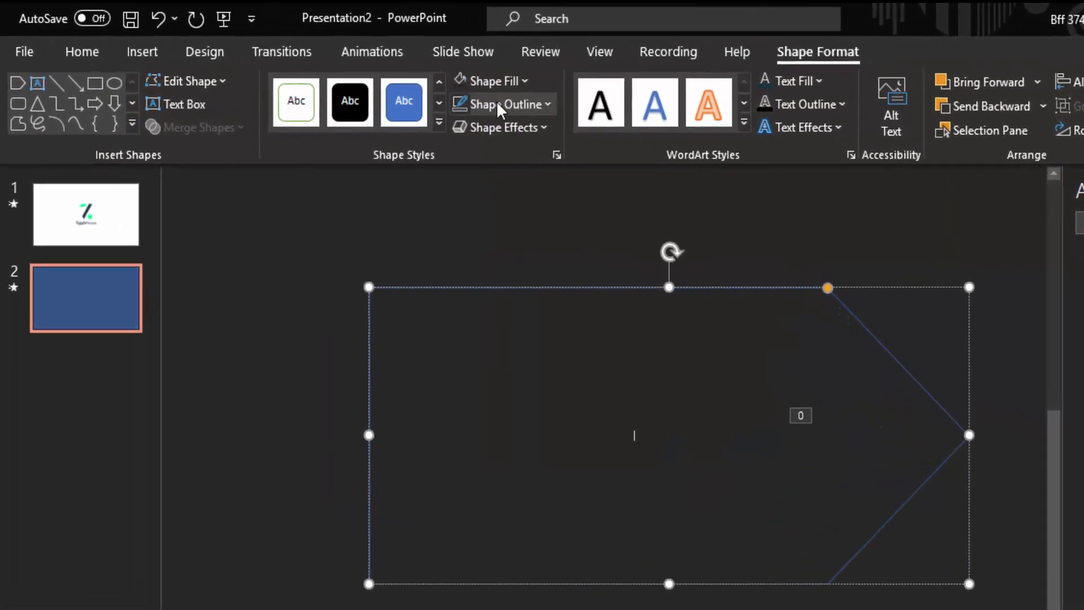
click(426, 86)
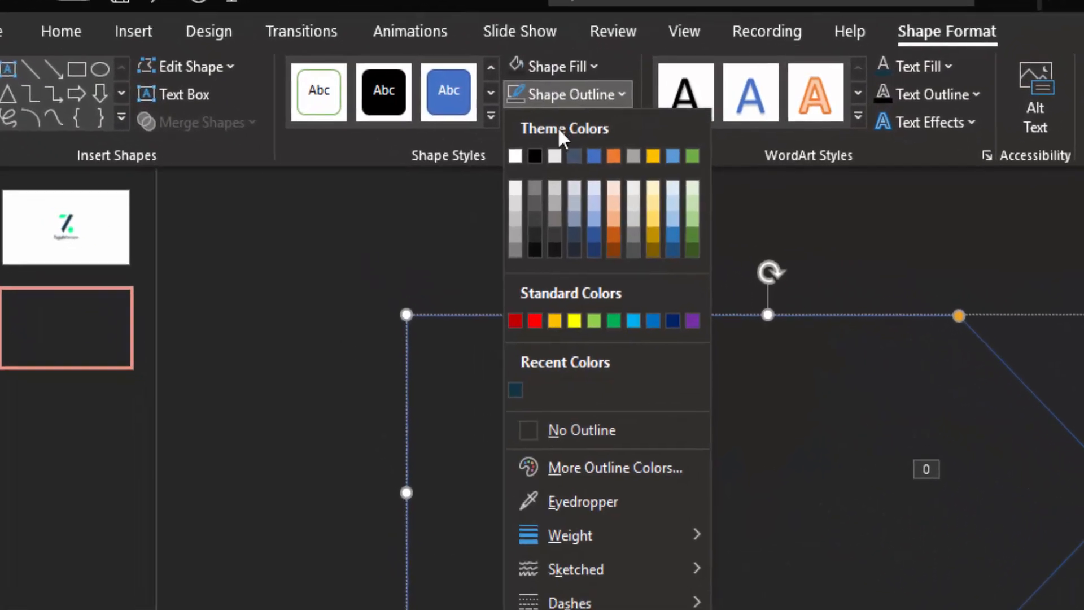
click(529, 377)
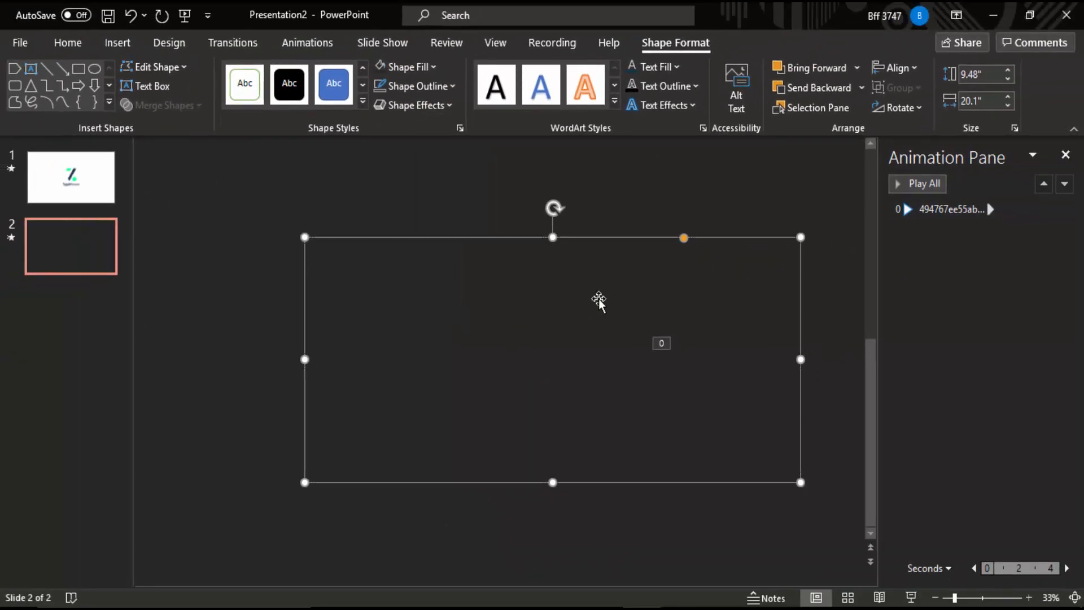
Step: Open the full list of entrance effects for the pentagon arrow on slide 2 and move it clear of the slide
click(584, 285)
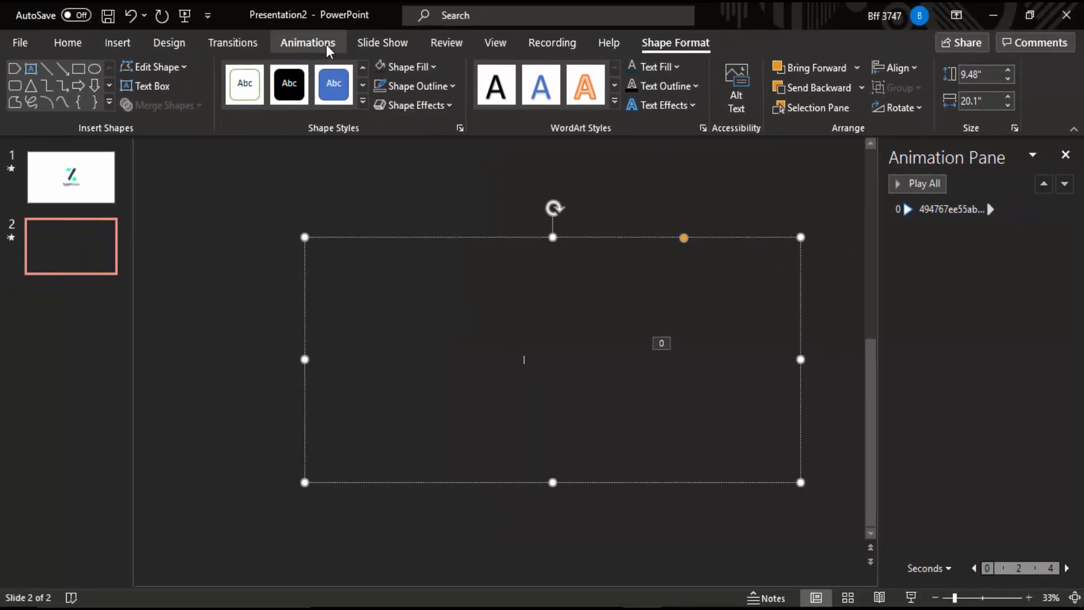
click(399, 239)
click(305, 44)
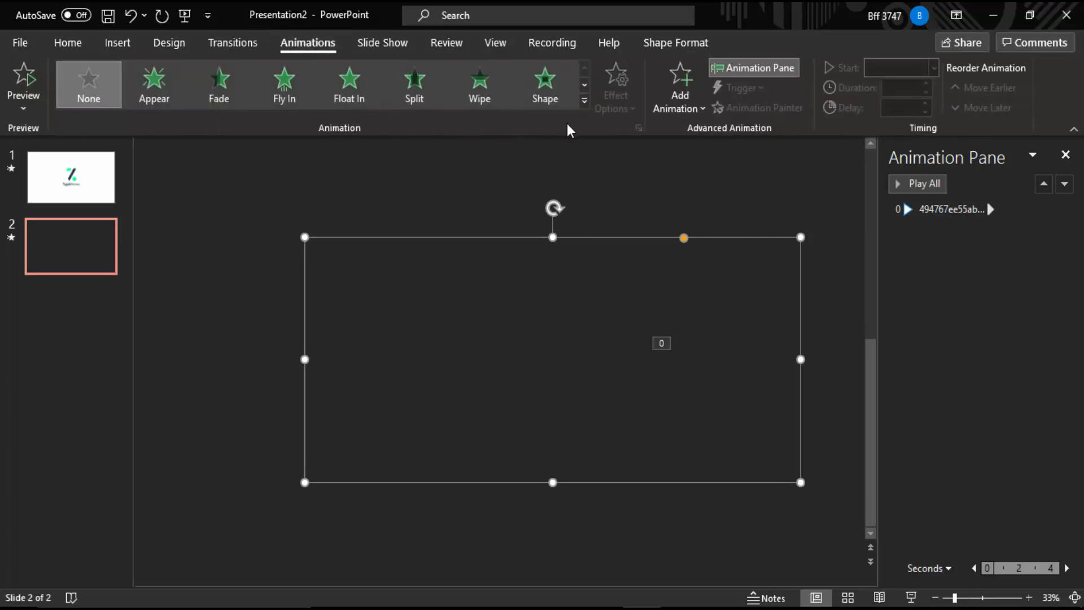
click(584, 102)
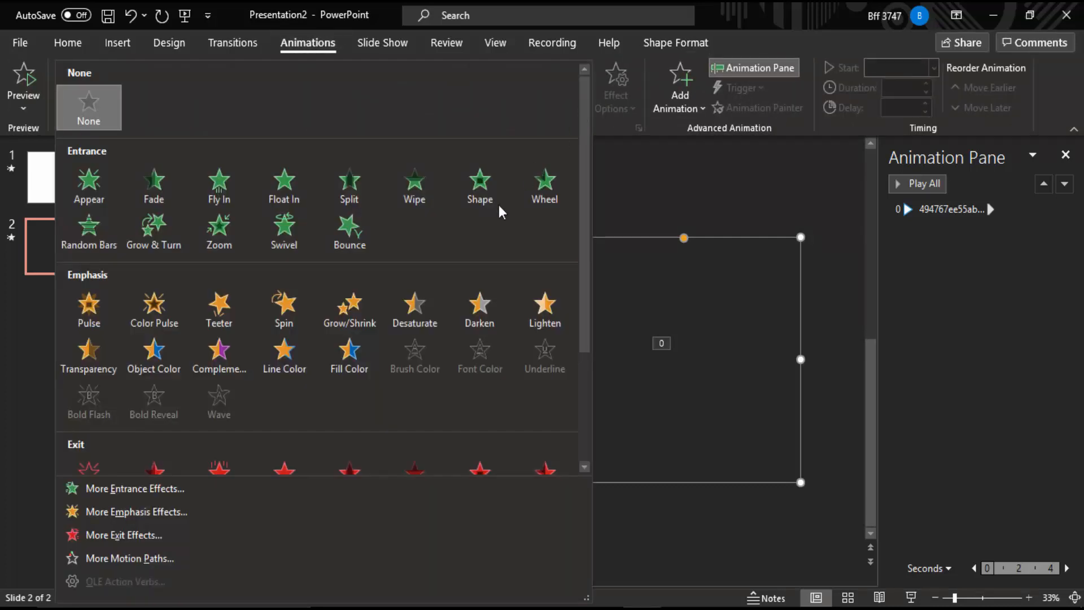
click(164, 490)
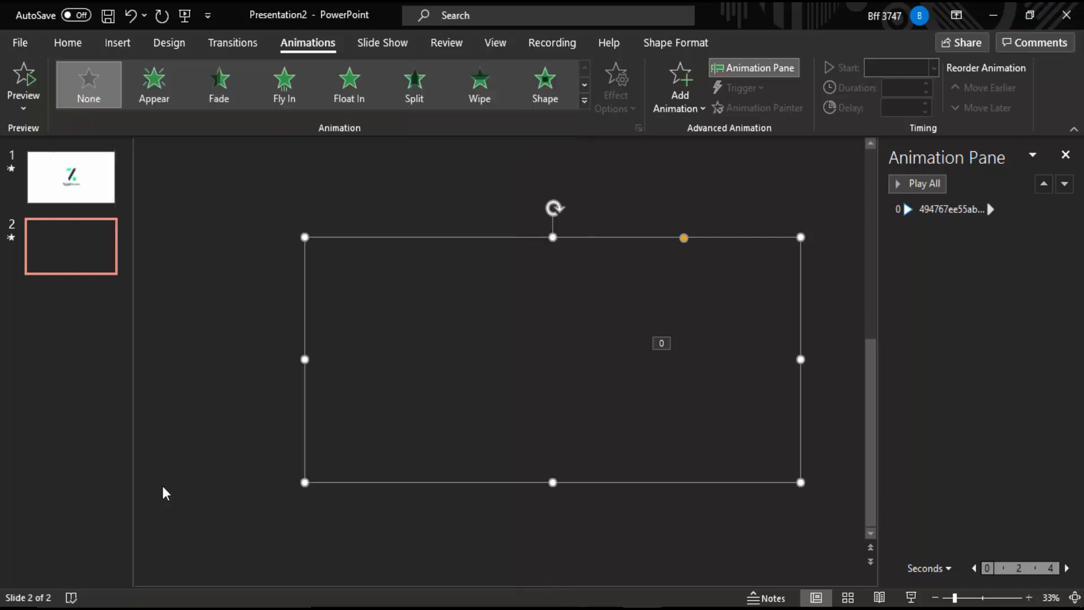
drag(563, 123, 888, 125)
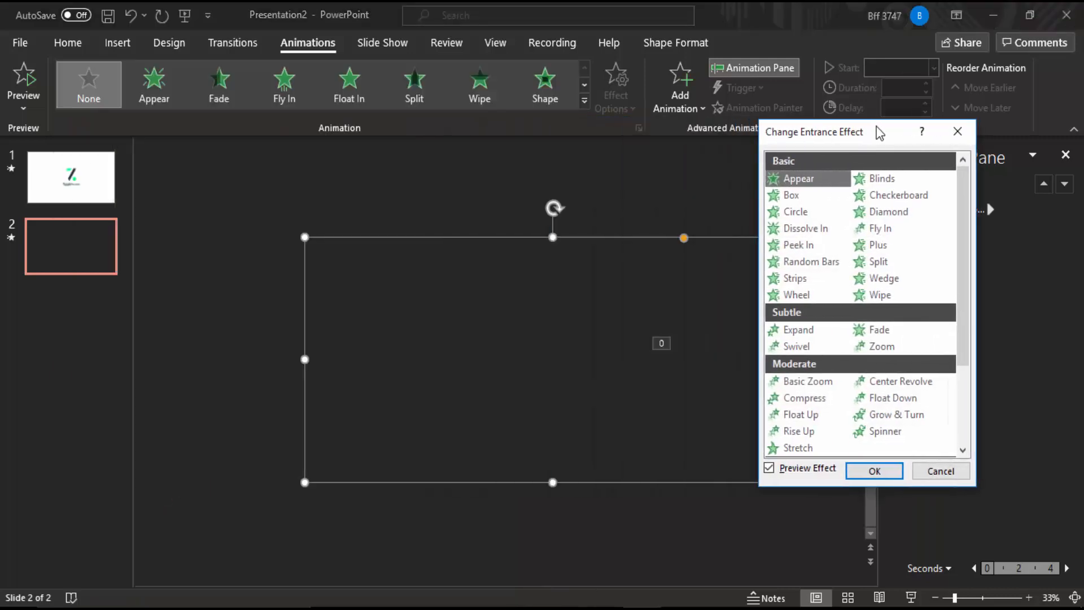
Step: Preview the Random Bars, Peek In and Wheel entrances on the pentagon arrow, and apply the Strips entrance
click(813, 260)
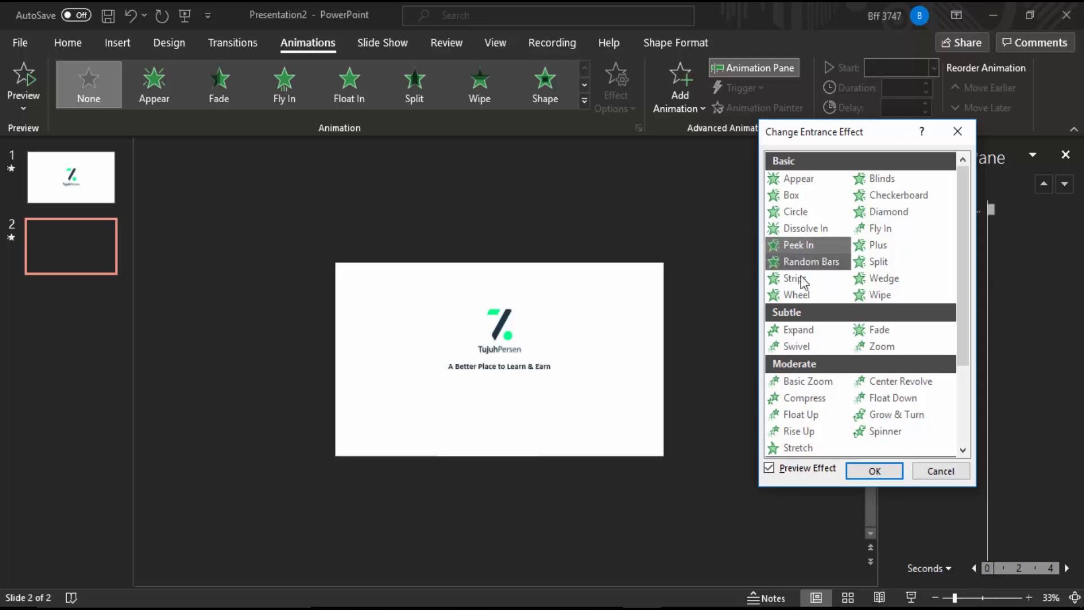
click(799, 278)
click(804, 249)
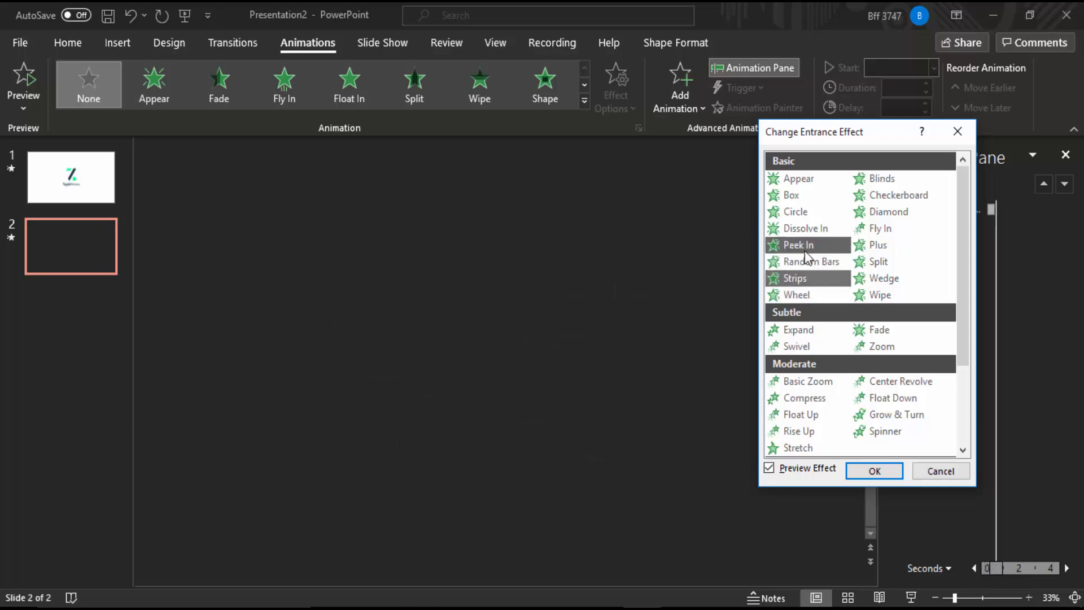
click(806, 262)
click(802, 277)
click(798, 293)
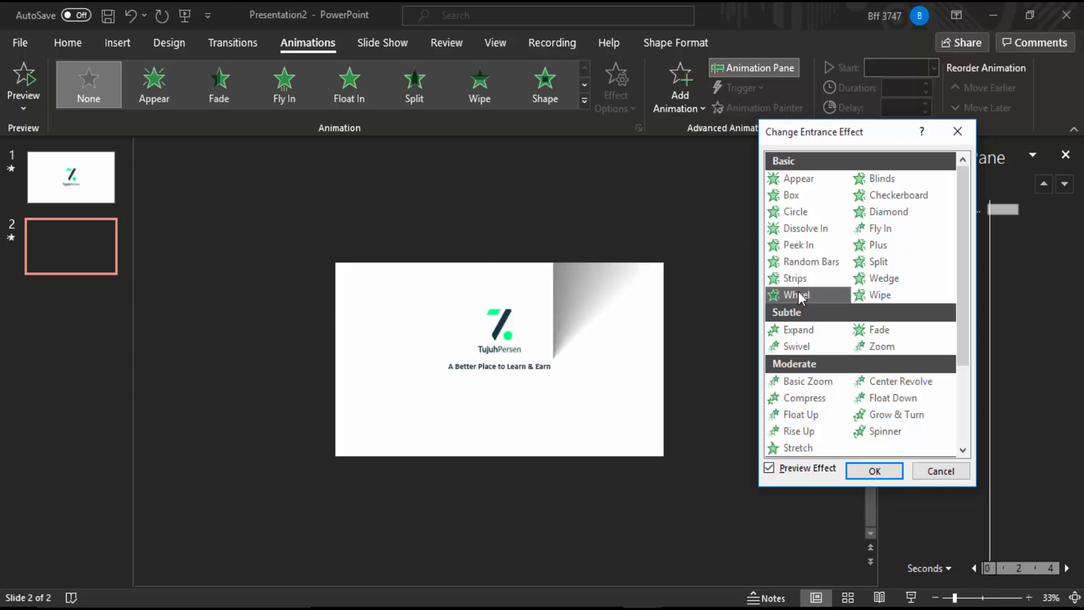
click(798, 277)
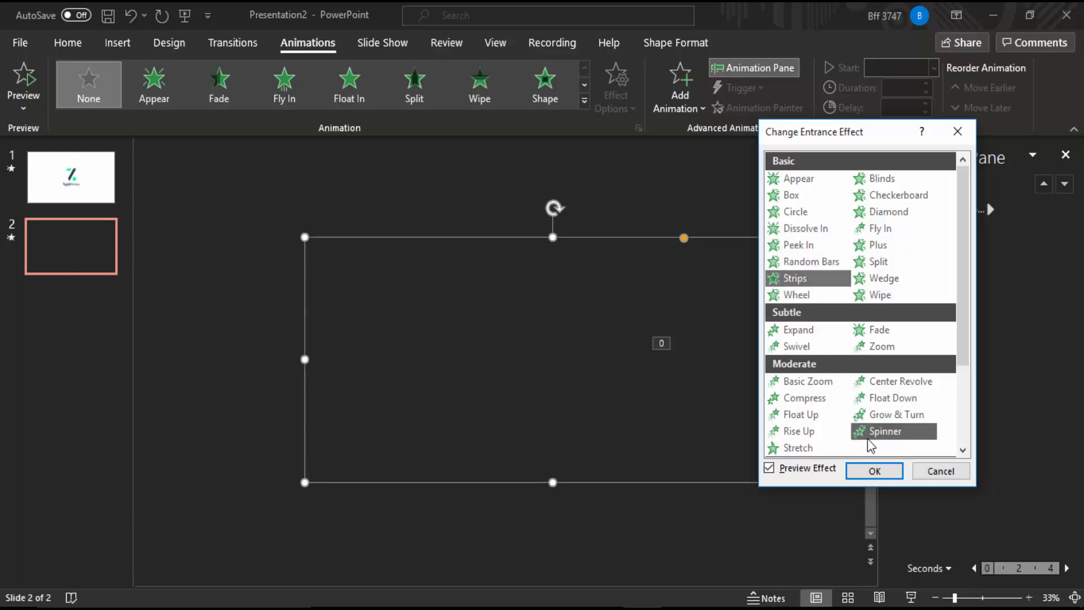
click(872, 471)
click(744, 329)
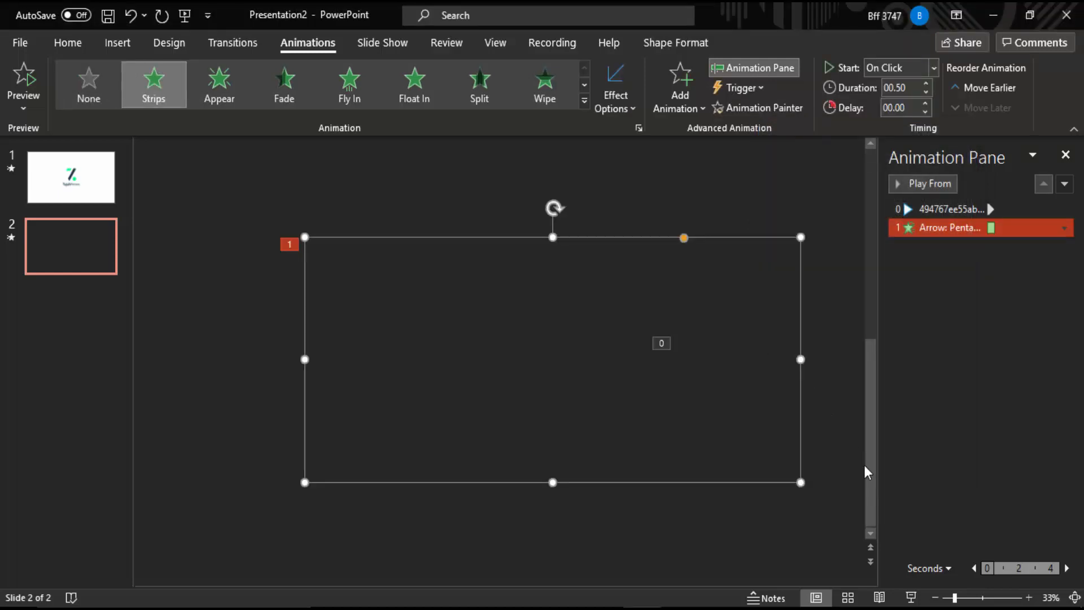
Step: Play slide 2 as a slide show to check the arrow's entrance and return to editing
click(910, 596)
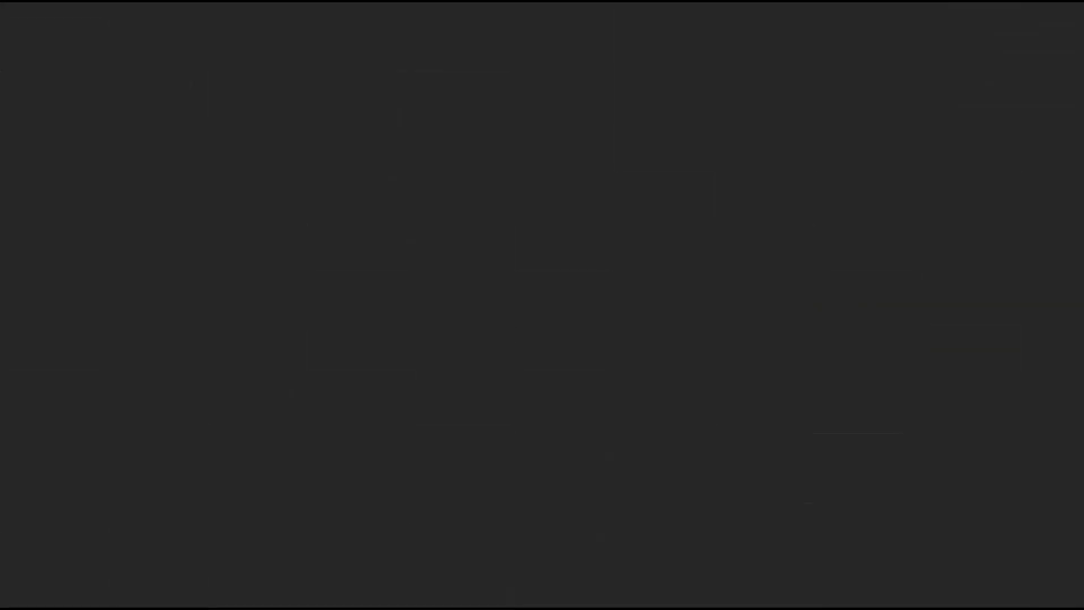
key(Escape)
click(949, 231)
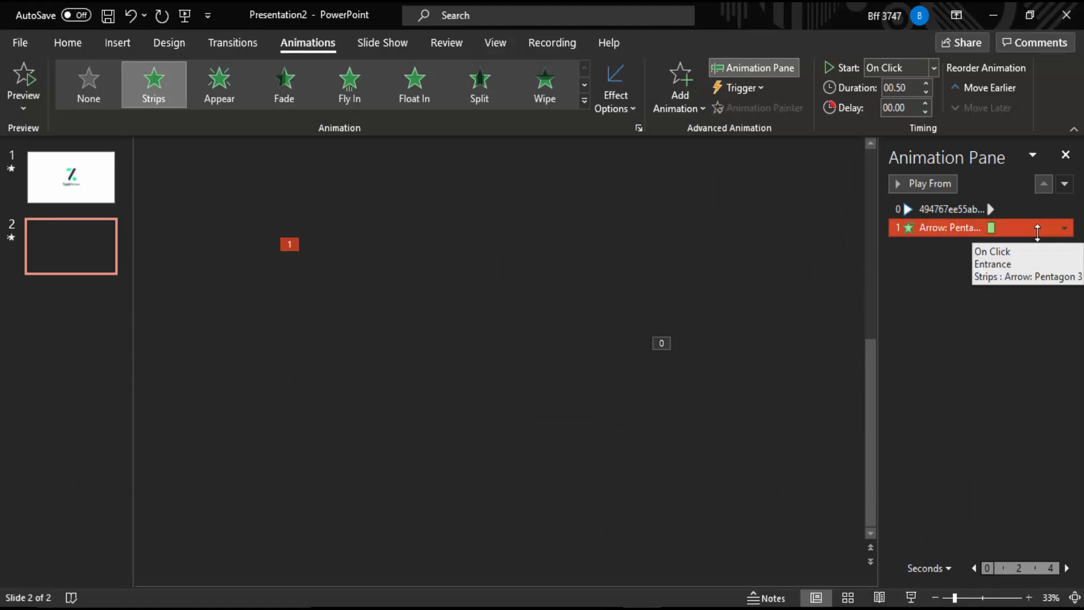
click(770, 303)
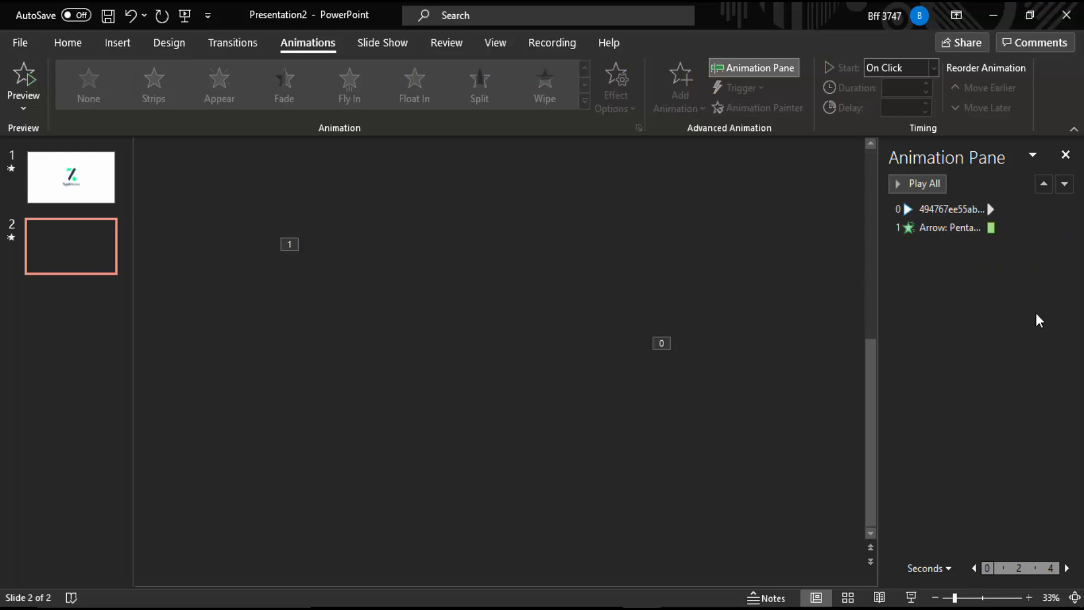
Step: Set the pentagon arrow's Strips animation to start With Previous with a 4-second delay
click(528, 313)
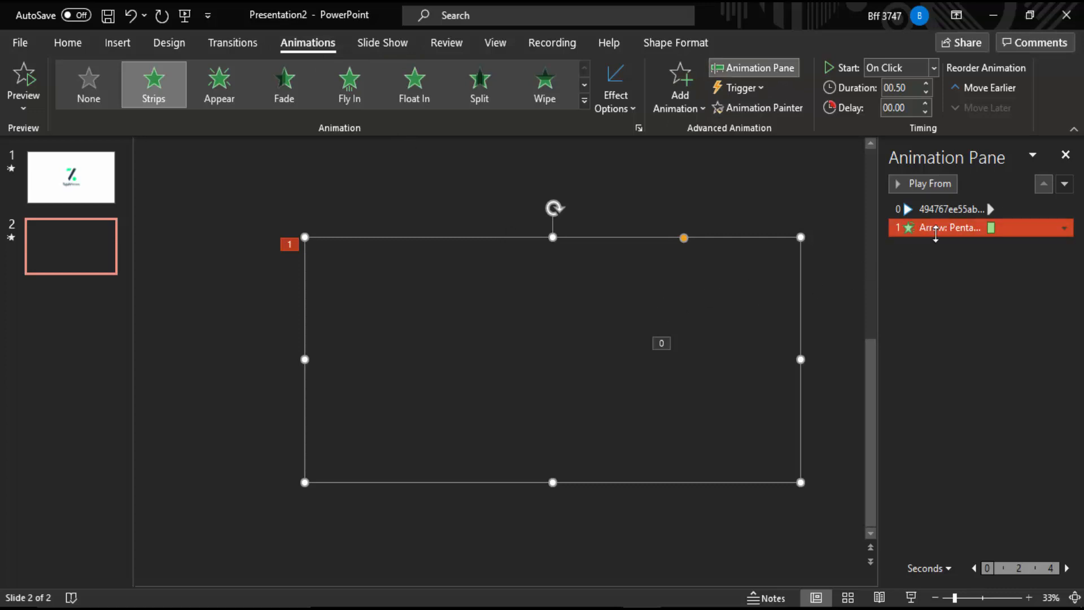
click(1063, 228)
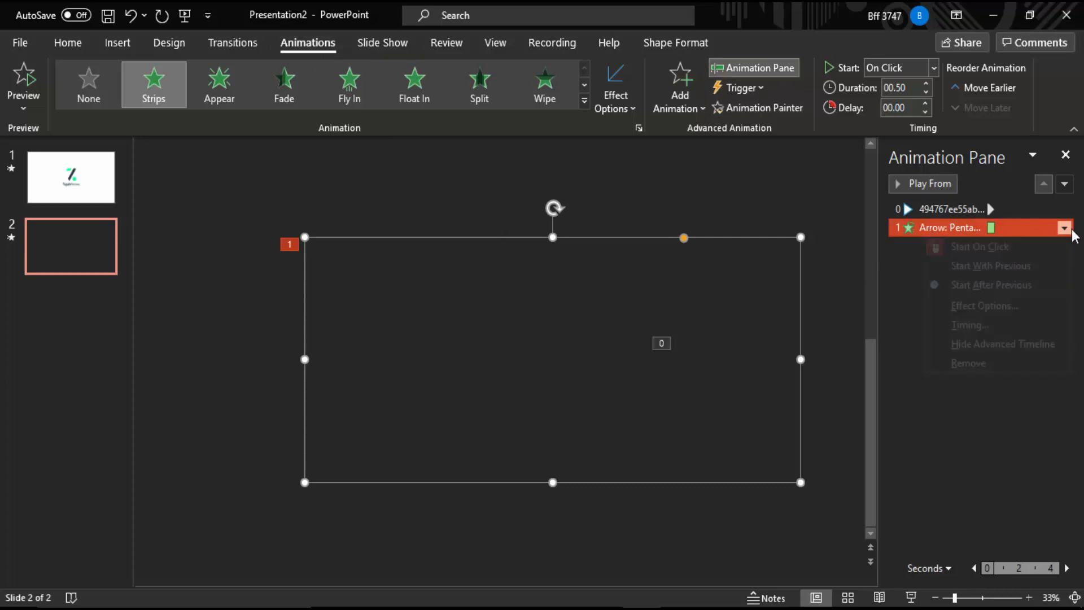
click(991, 324)
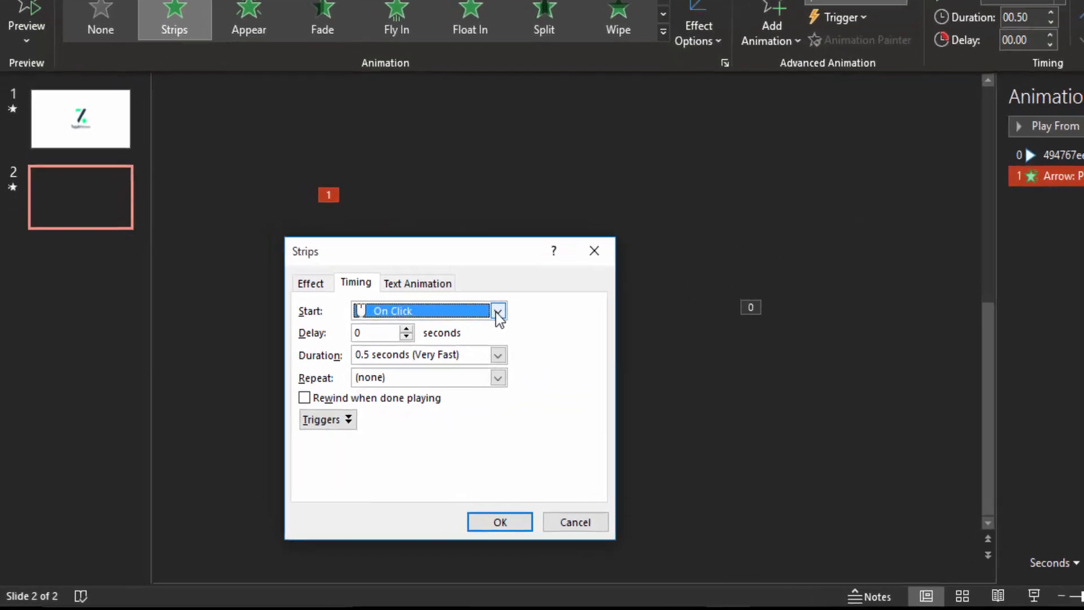
click(438, 345)
click(565, 274)
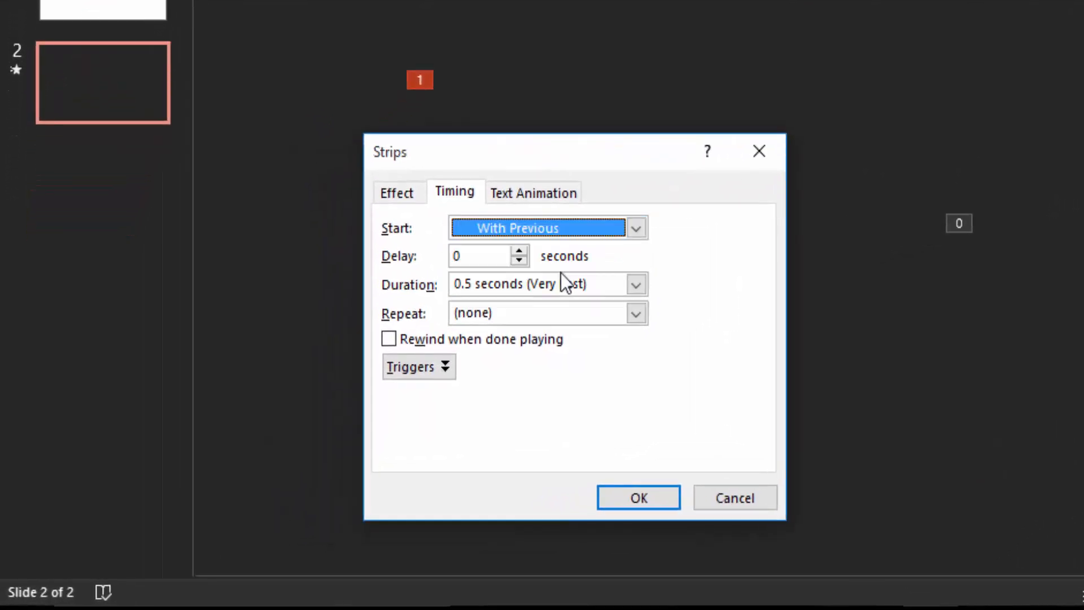
click(497, 258)
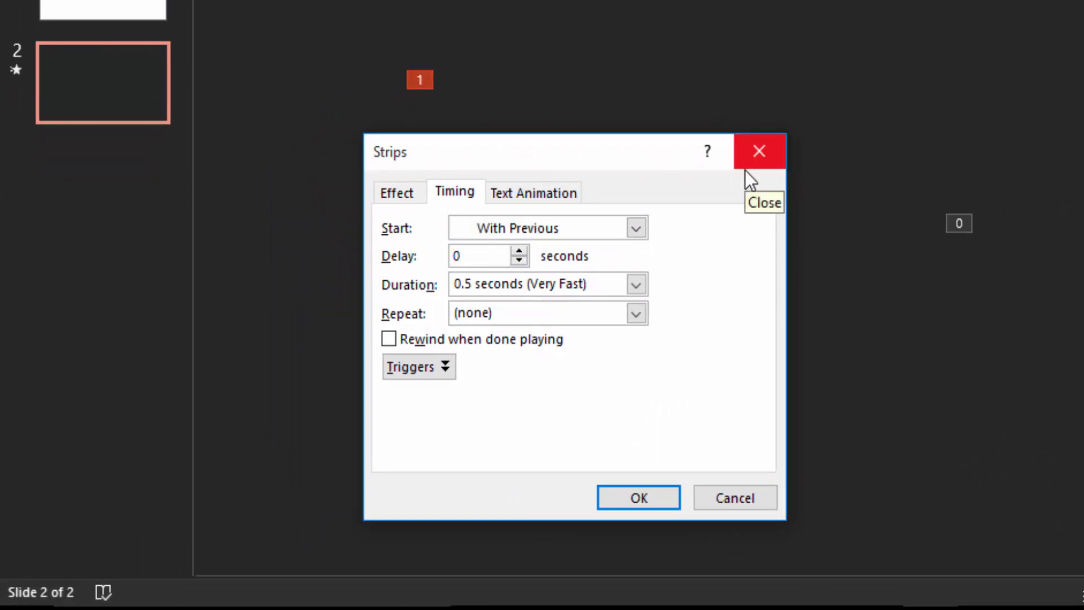
click(524, 251)
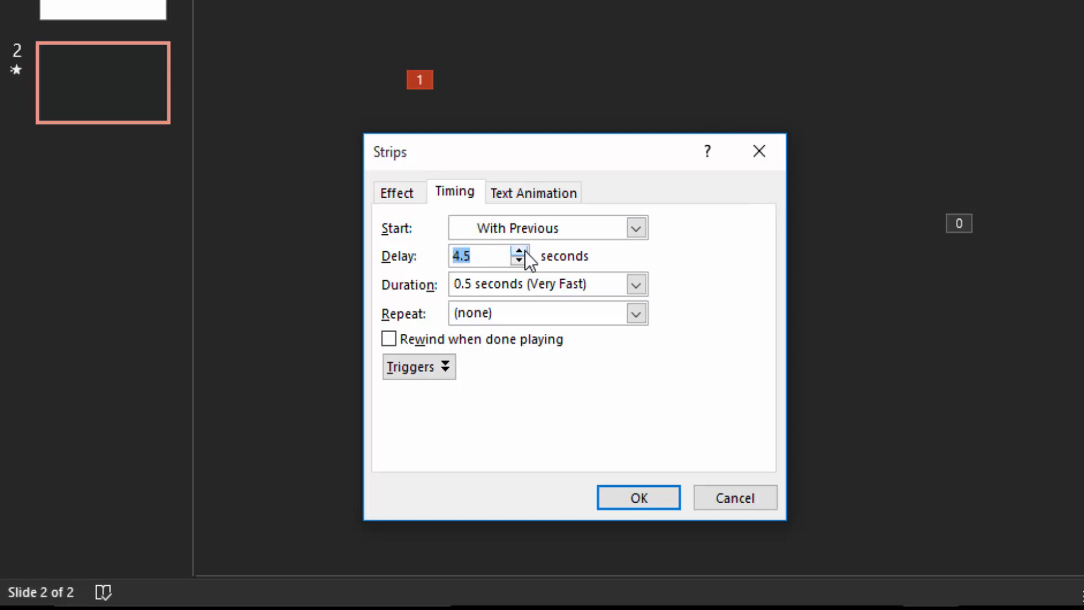
click(523, 259)
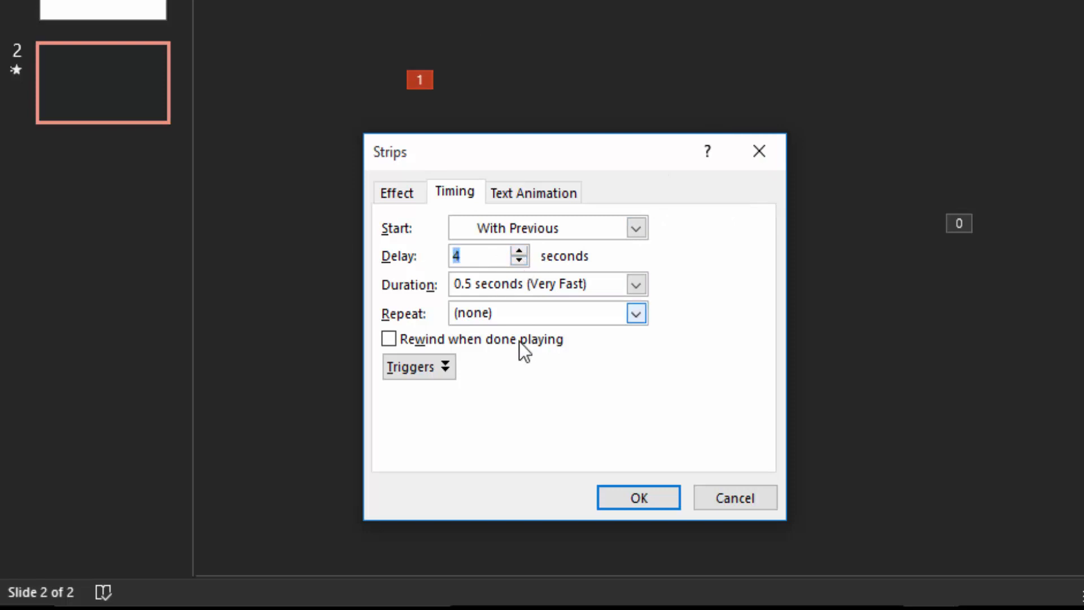
Step: Set the duration of the arrow's Strips animation to 0.3 seconds and apply the timing settings
click(472, 285)
double_click(472, 286)
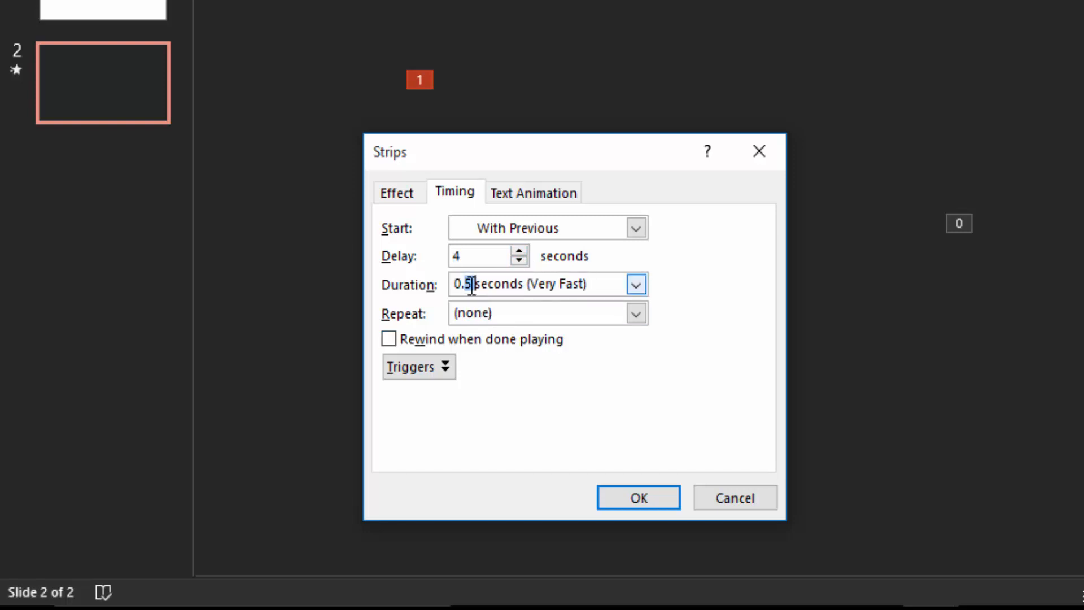
text(3)
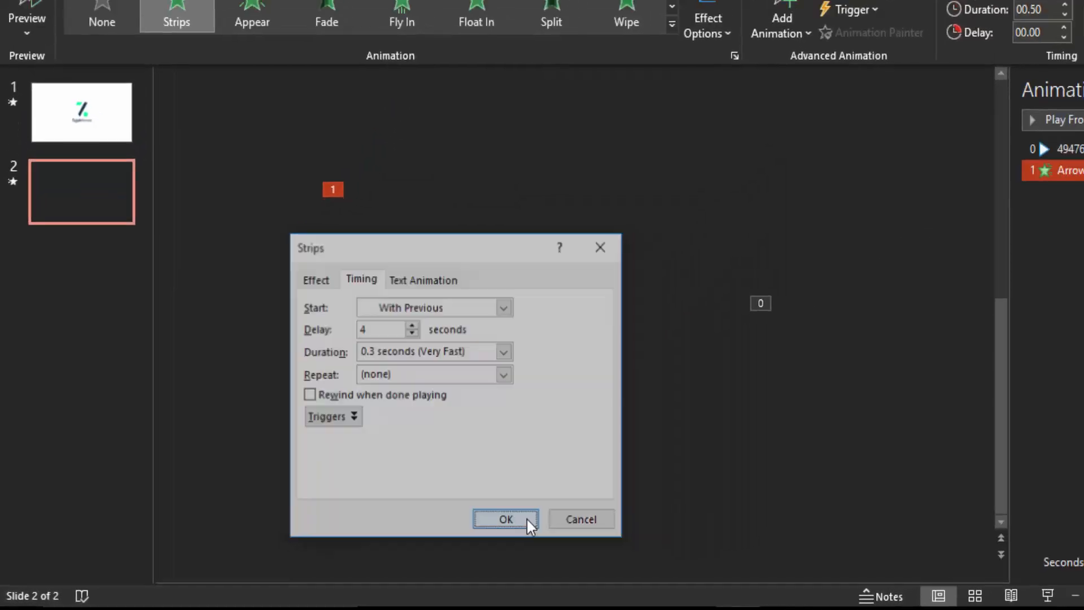
click(527, 519)
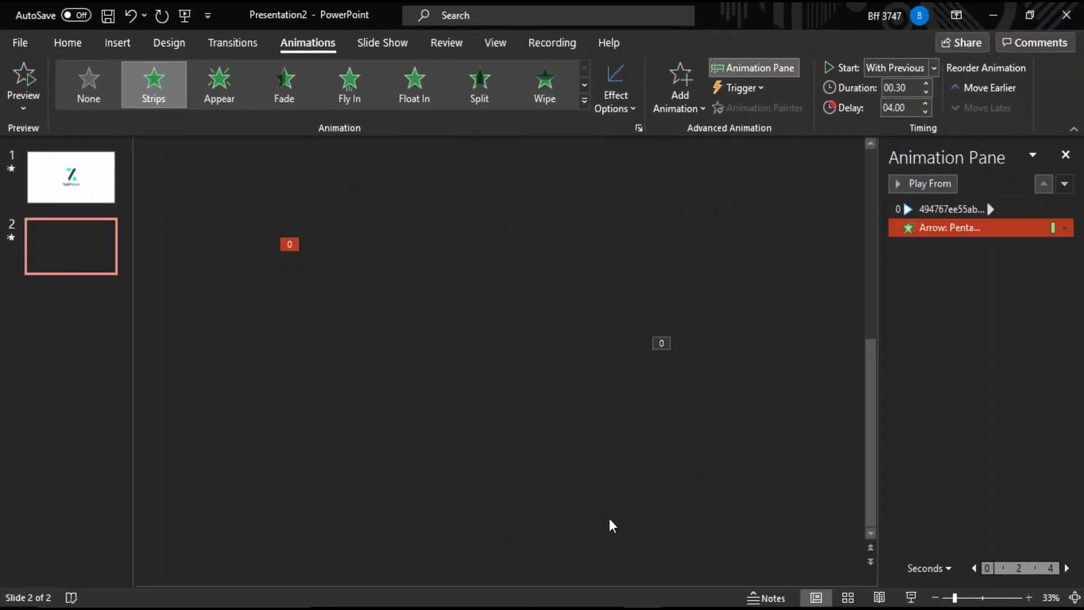
Step: Play the whole slide show from the first slide to check the arrow's timing, and return to editing
key(F5)
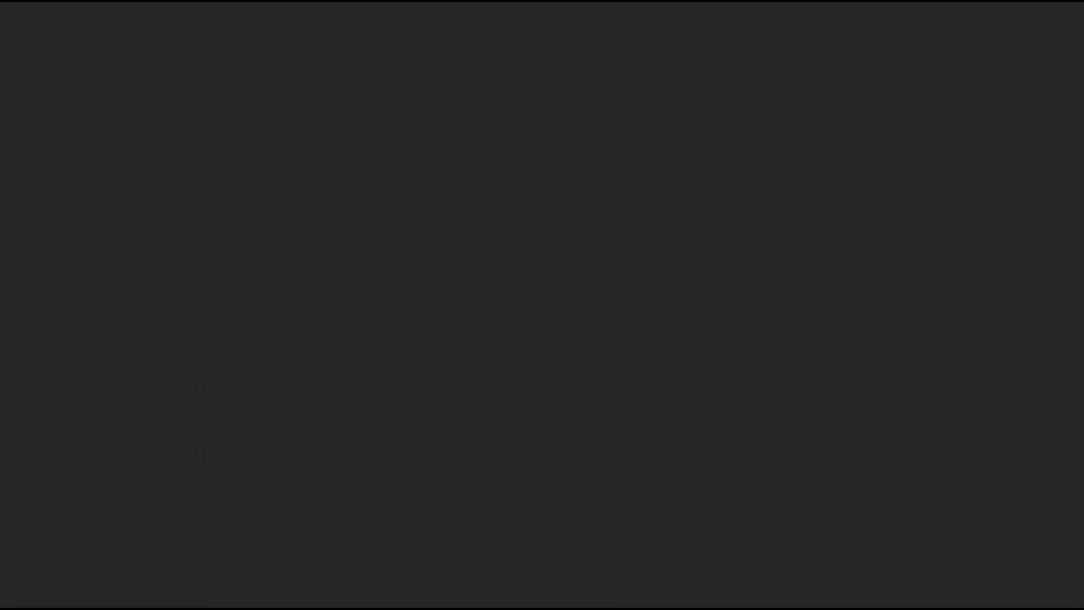
key(Escape)
click(648, 310)
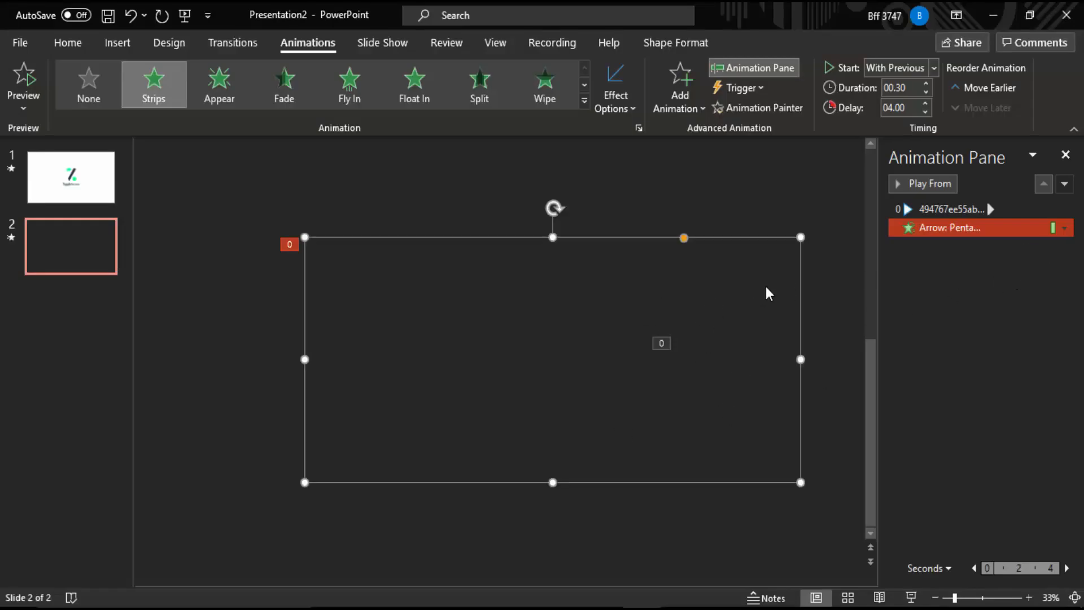
Step: Review the timing settings of the arrow's Strips animation and close them without changes
click(697, 278)
click(1063, 228)
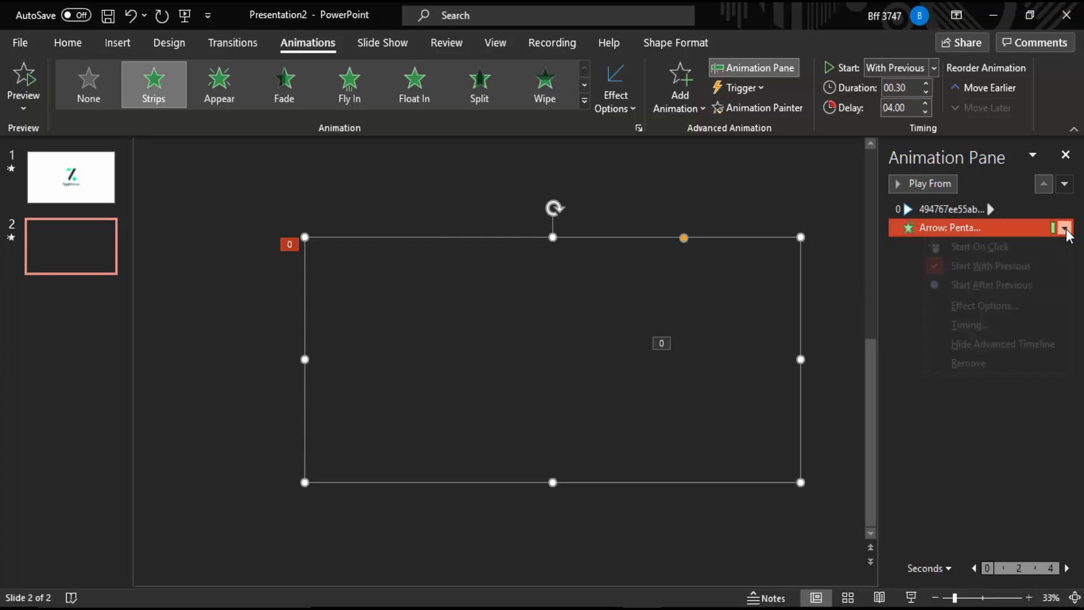
click(982, 324)
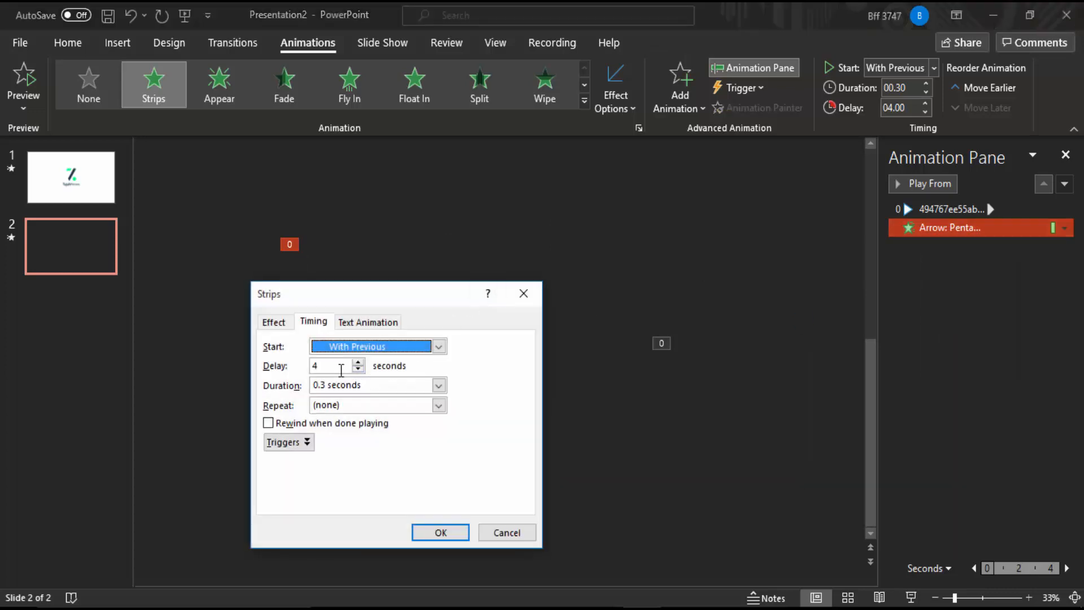
key(Tab)
click(490, 536)
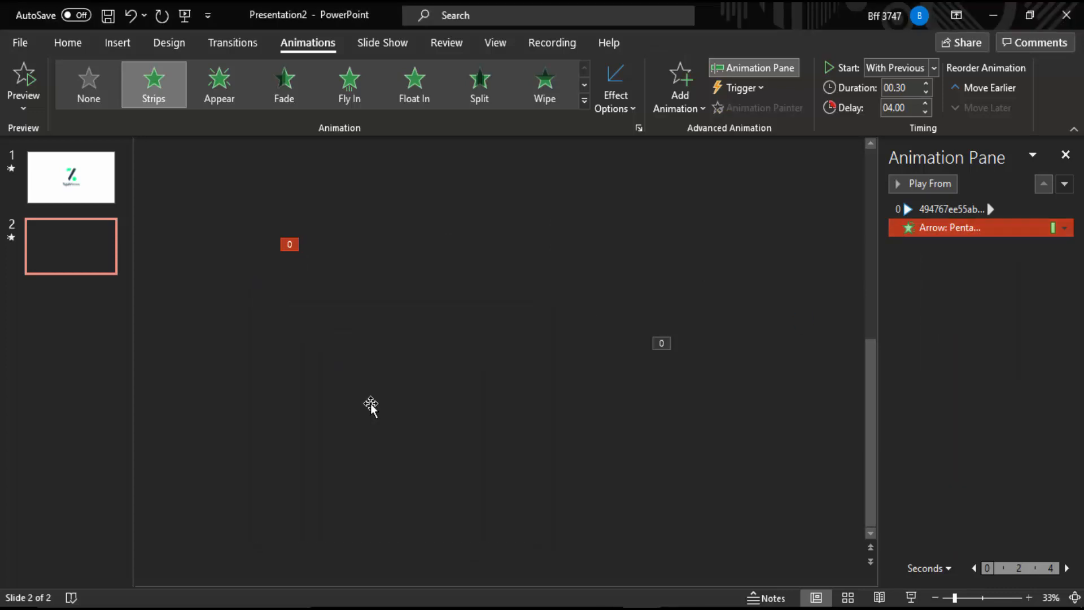
Step: Set slide 2's transition to advance the slide automatically after 4 seconds
click(111, 192)
click(104, 226)
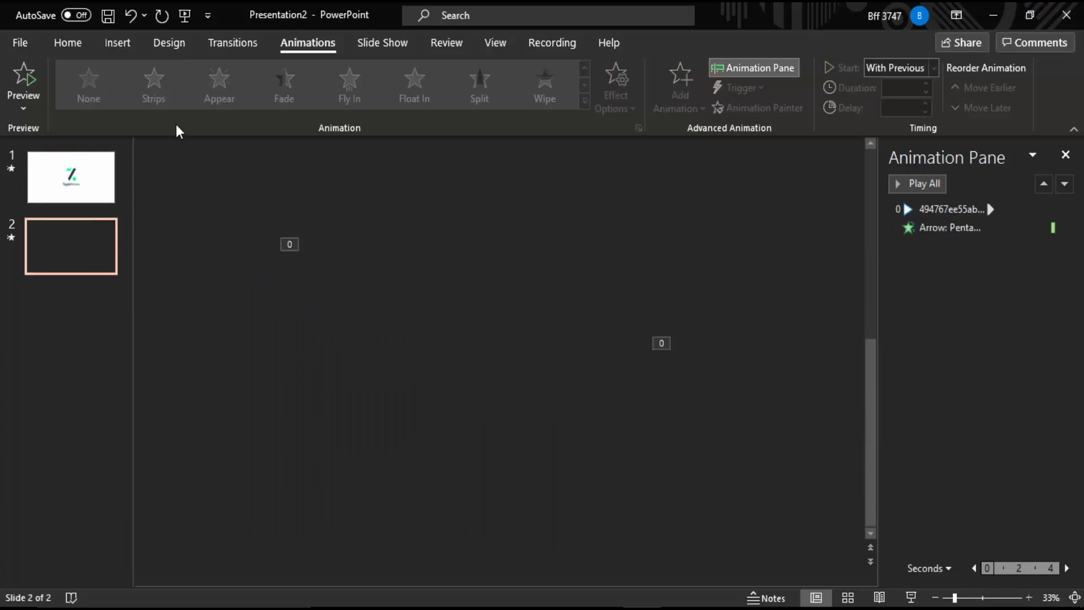
click(235, 46)
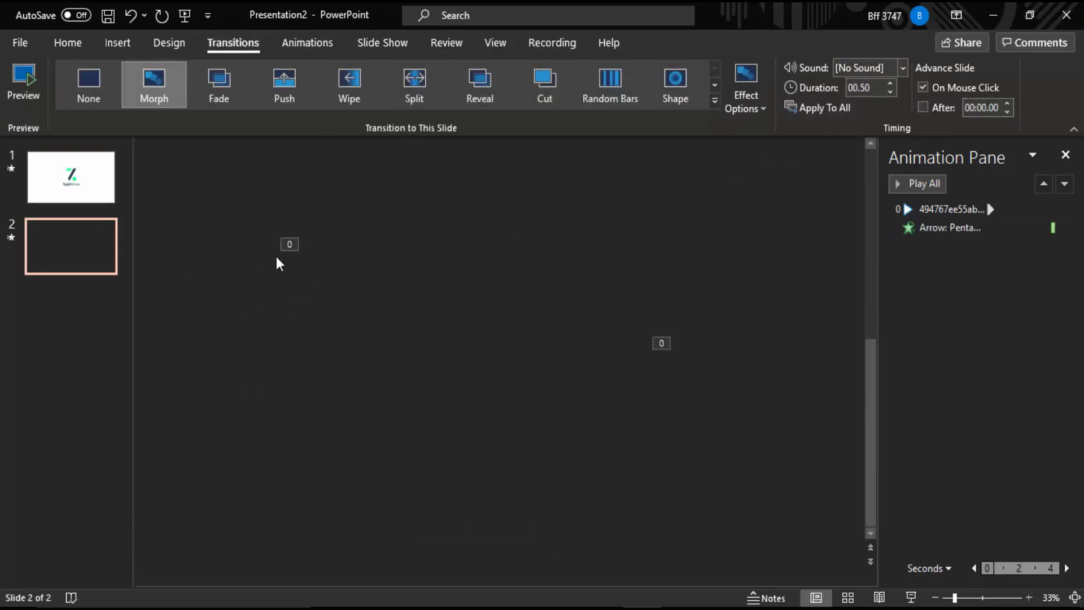
click(1006, 104)
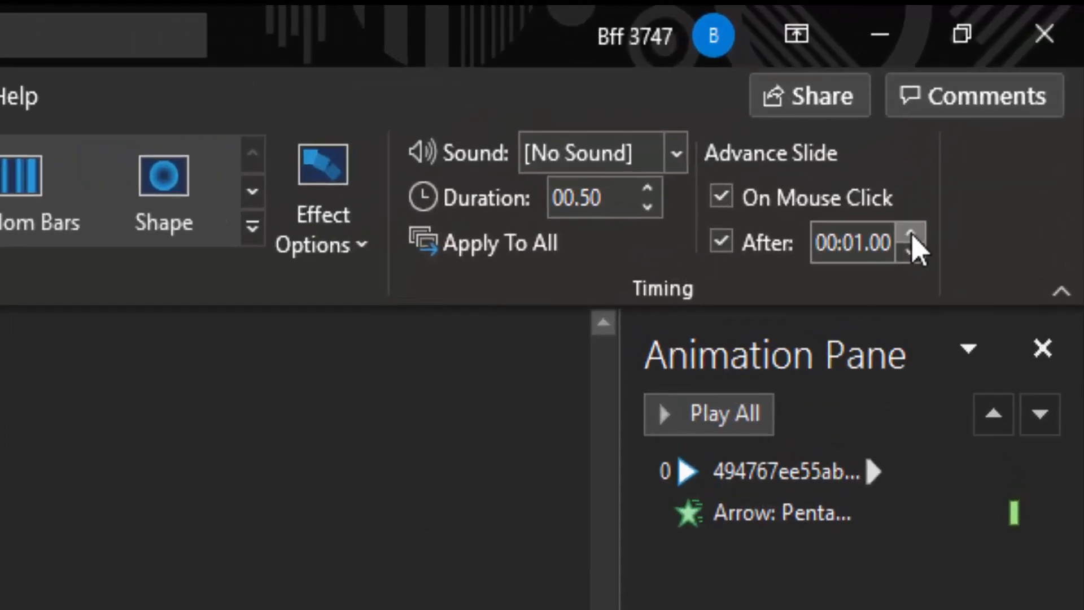
click(911, 235)
click(910, 234)
click(911, 235)
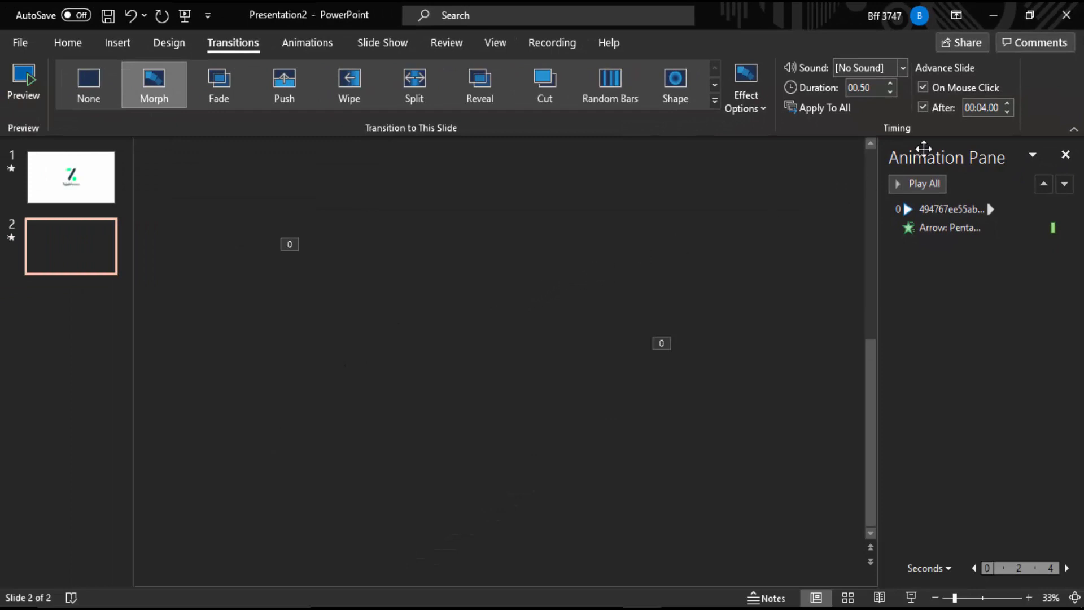
click(1006, 104)
Step: Play the slide show from the beginning to check the complete logo intro, and return to editing
key(F5)
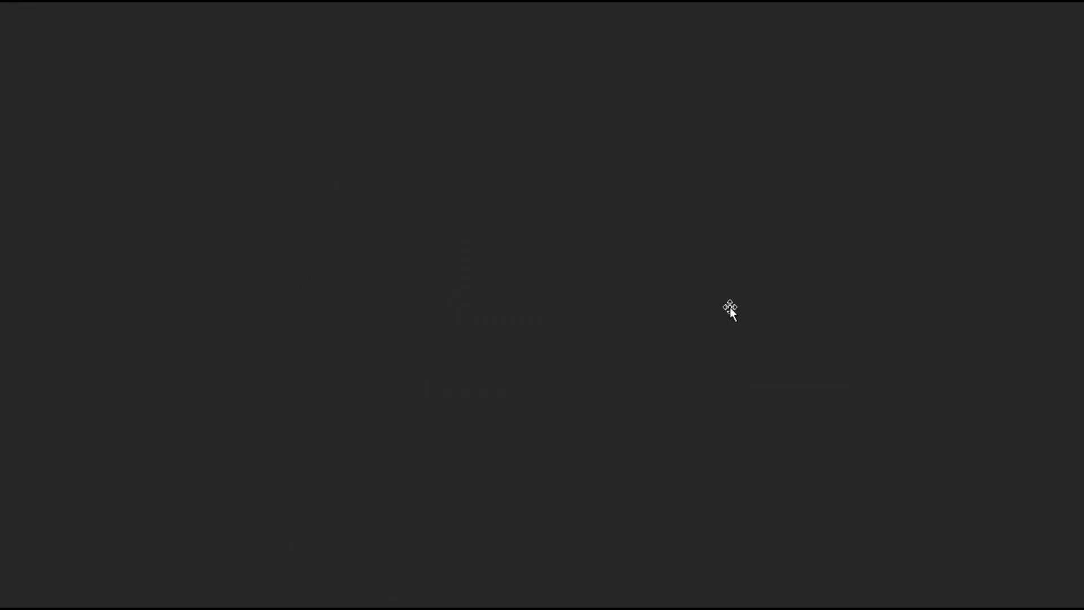
click(730, 307)
click(670, 276)
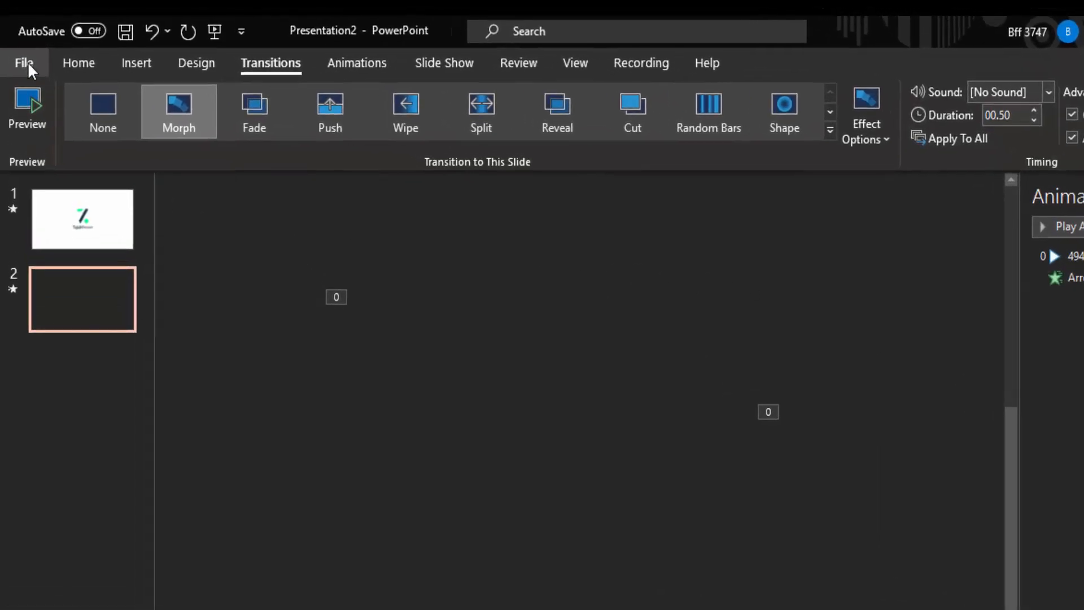
Step: Set up a video export of the presentation with 0 seconds spent on each slide
click(28, 63)
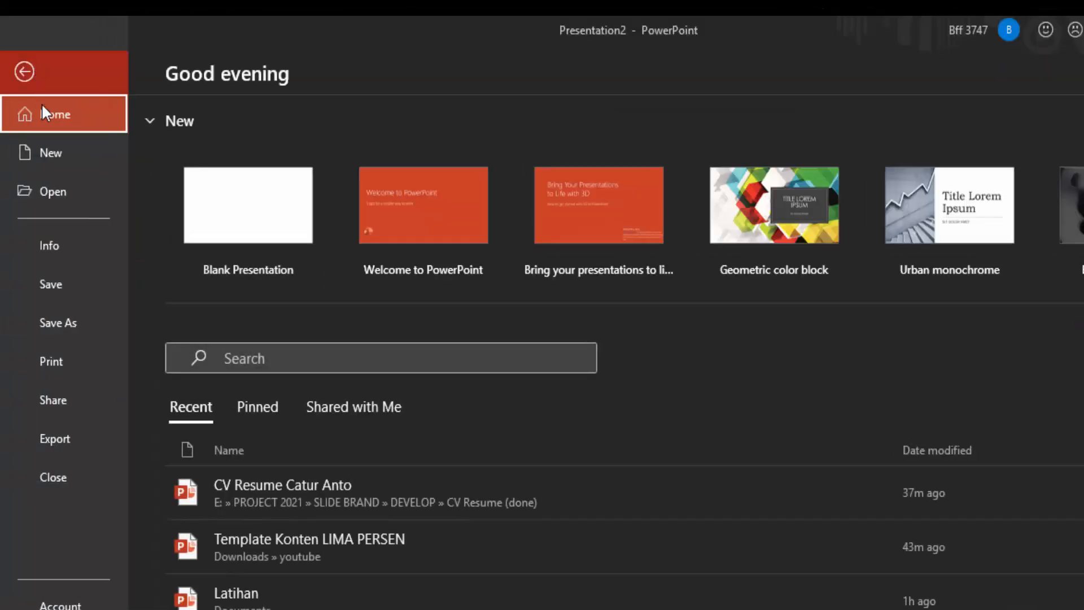
click(63, 450)
click(260, 206)
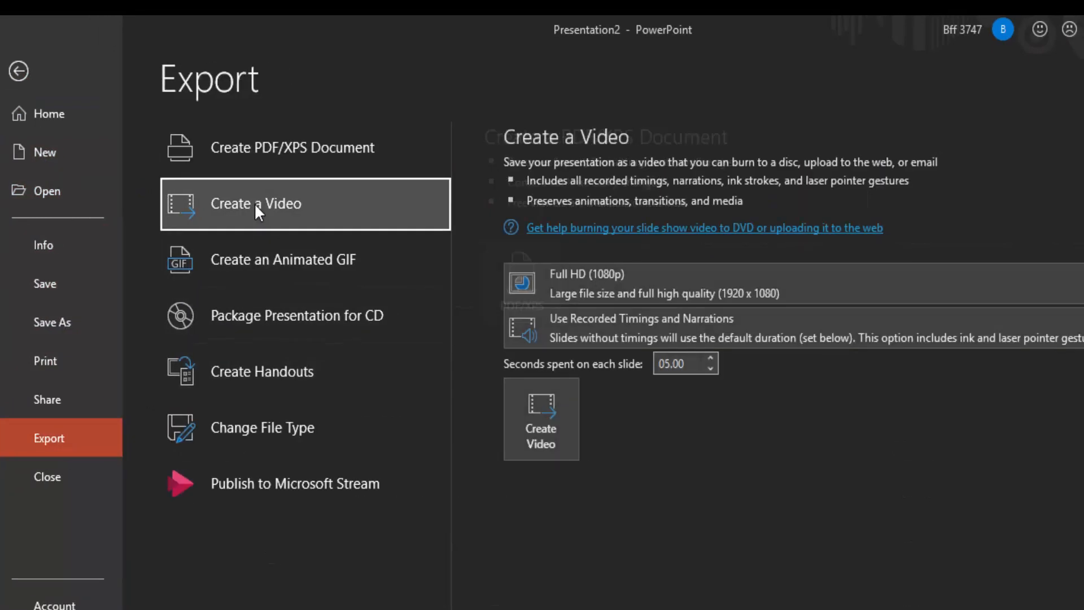
double_click(497, 351)
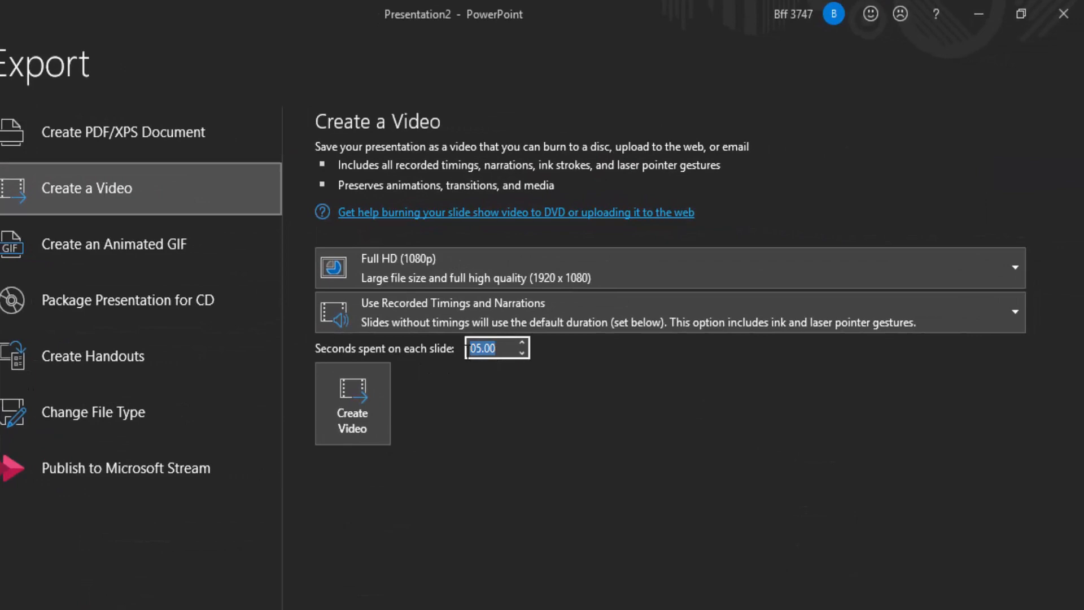
text(0)
click(532, 435)
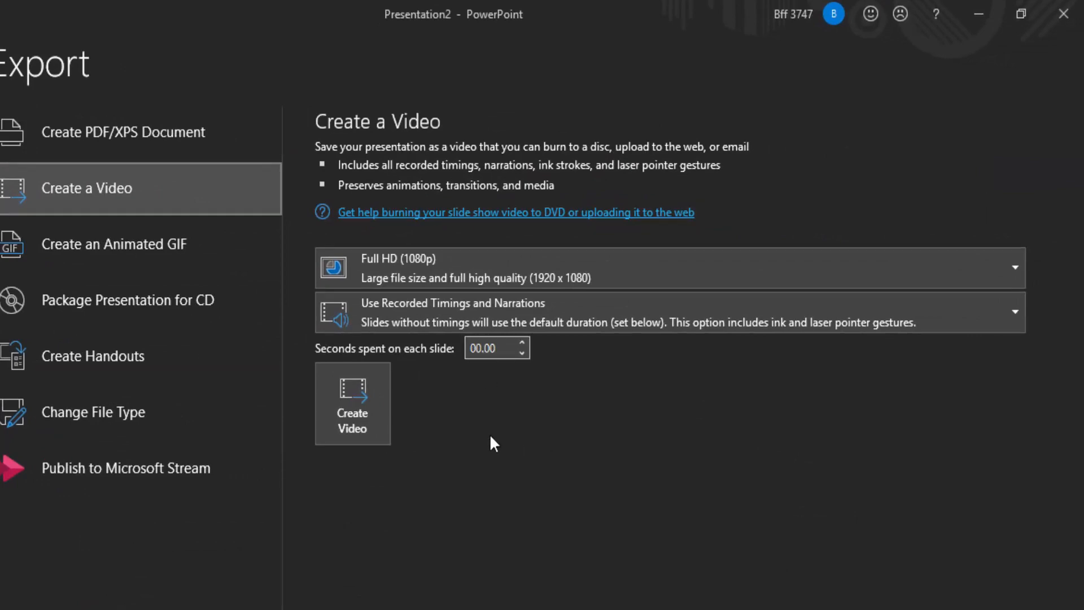
Step: Create the video and save it to the Desktop as an MPEG-4 file named Latihan
click(357, 399)
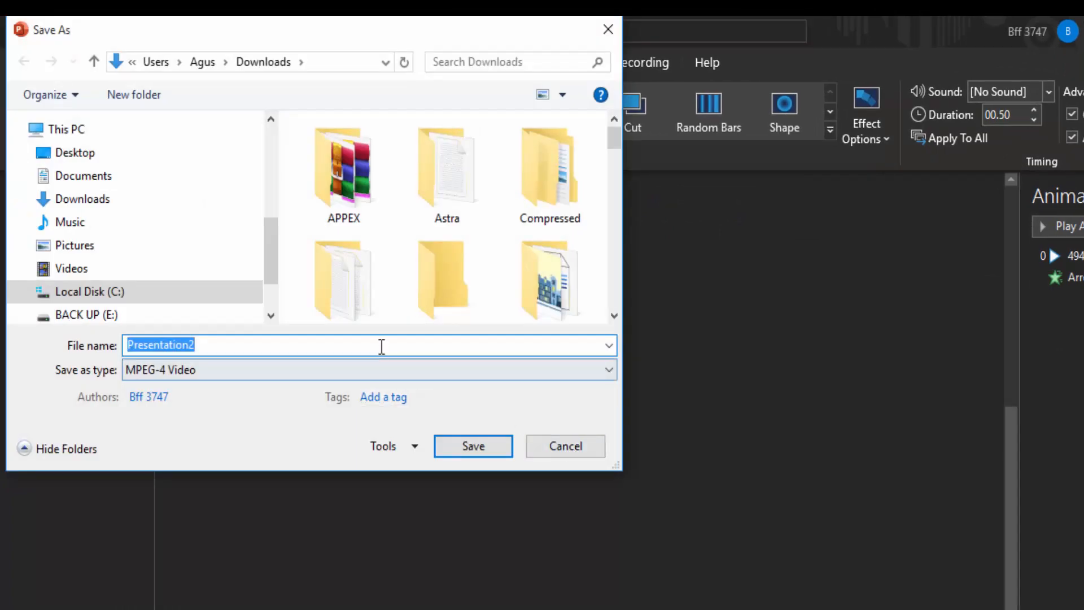
click(153, 181)
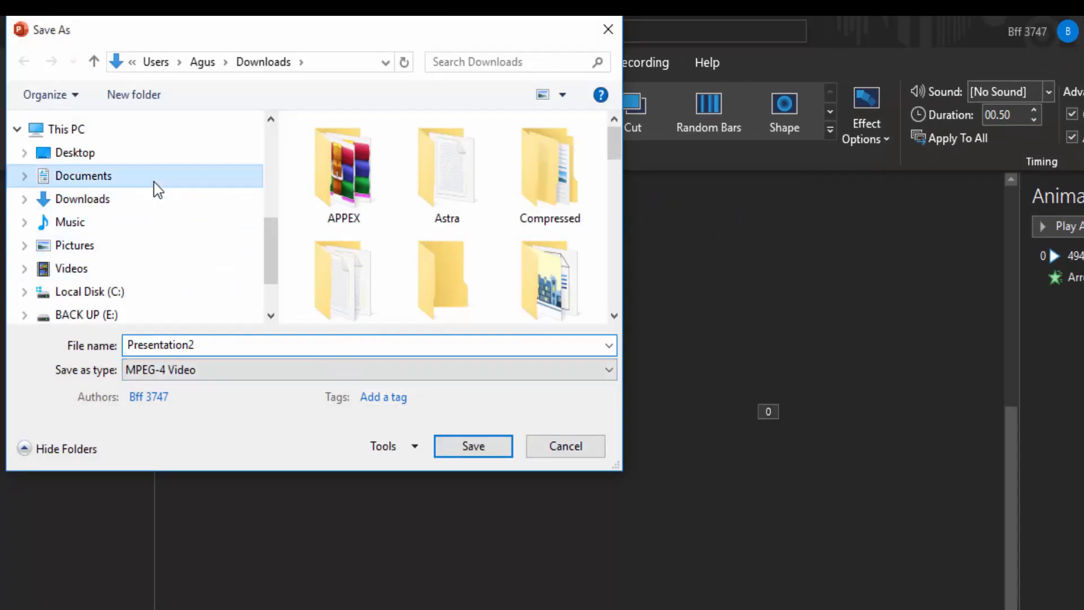
click(96, 206)
click(84, 161)
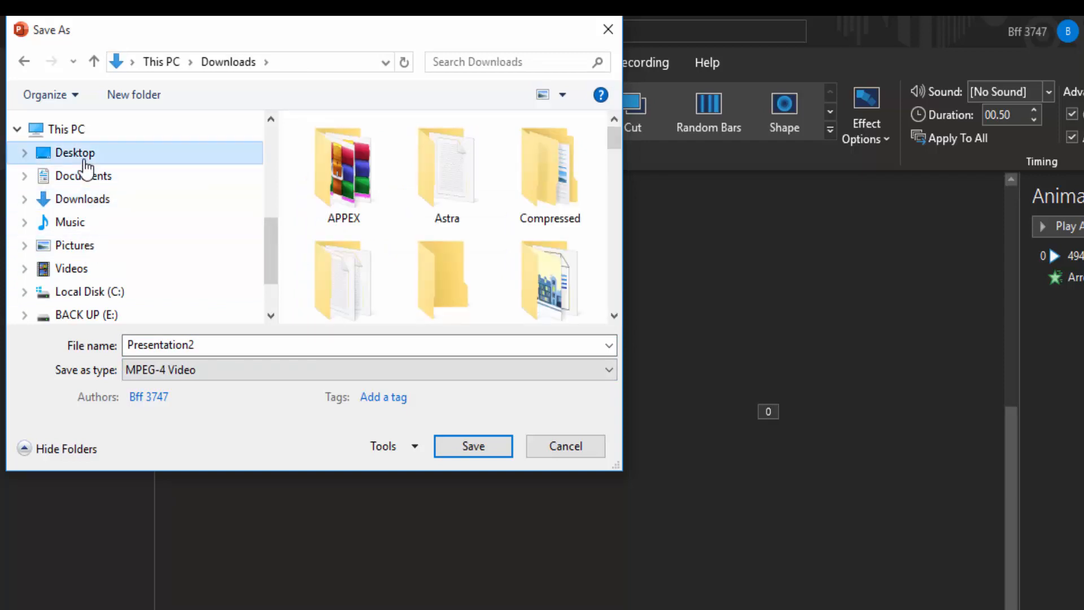
click(216, 344)
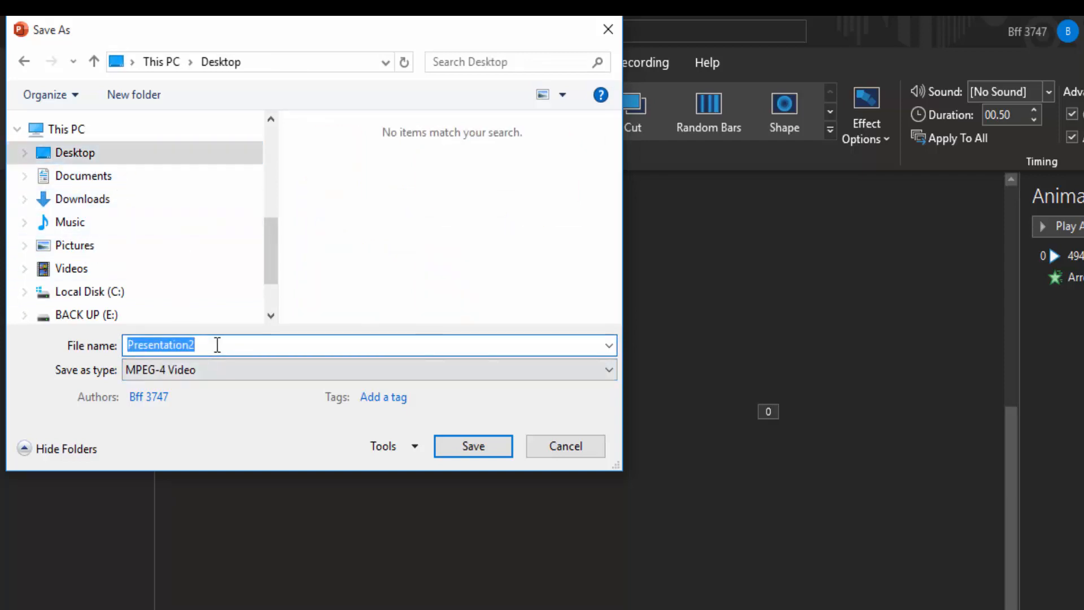
text(Latihan)
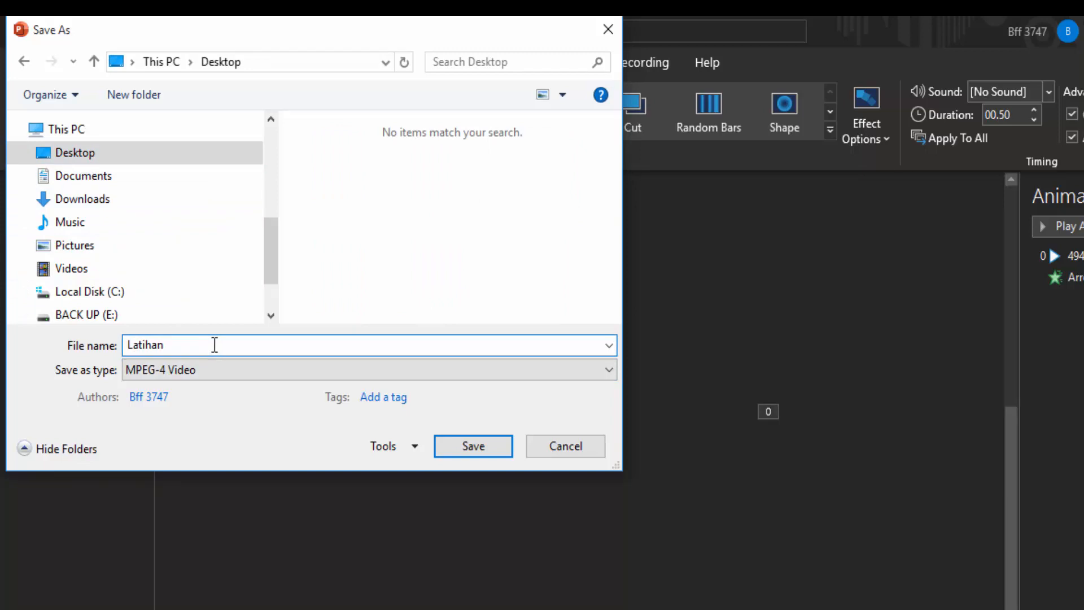
click(454, 450)
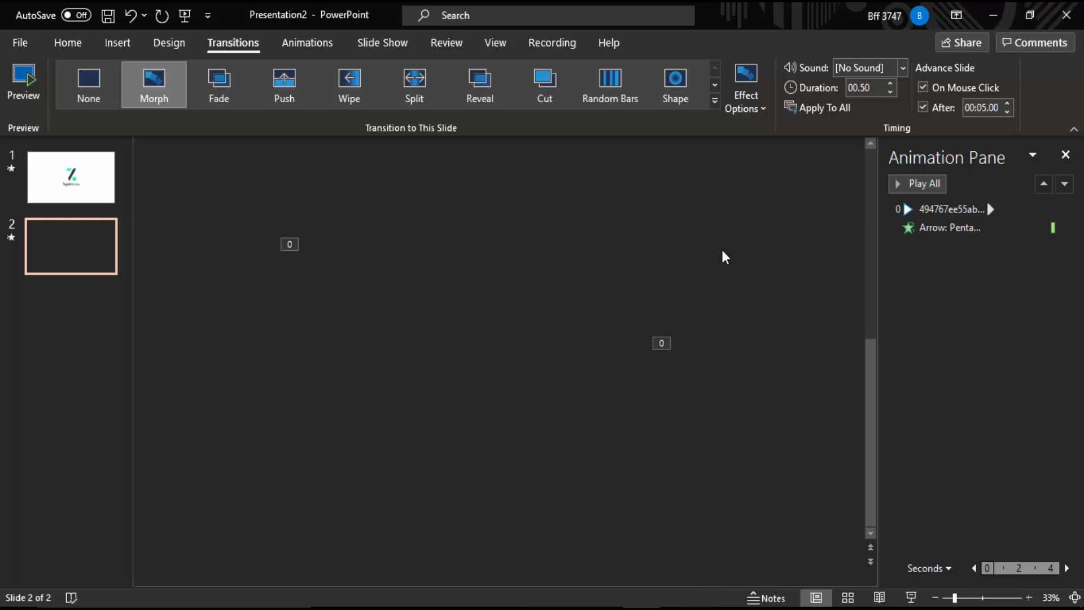
Step: Minimize the open windows to reach the Windows desktop and open the exported Latihan video for playback
key(alt+Tab)
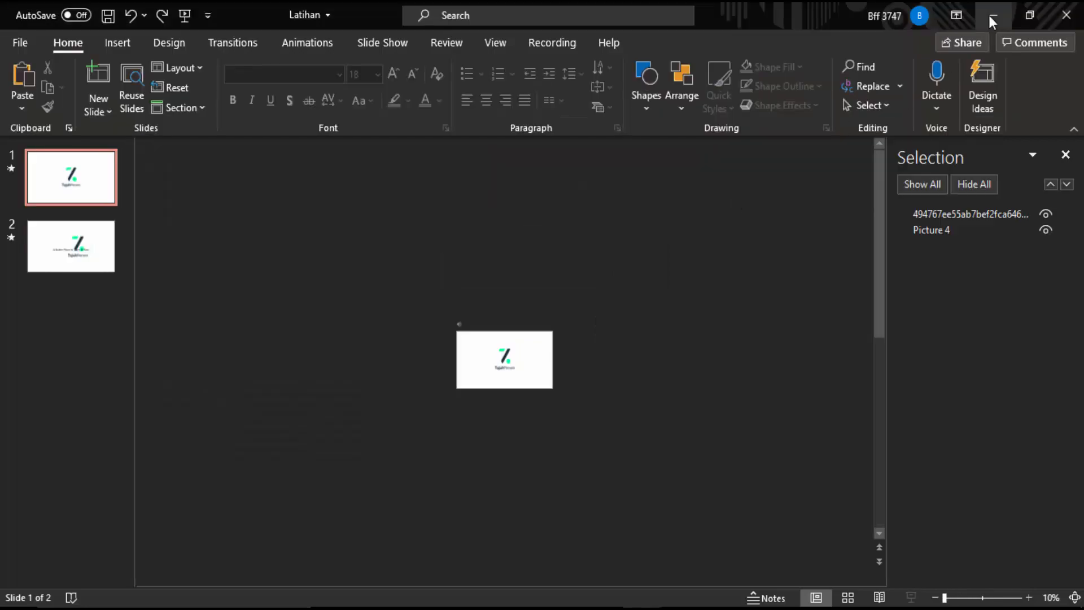
click(993, 15)
click(993, 15)
click(992, 17)
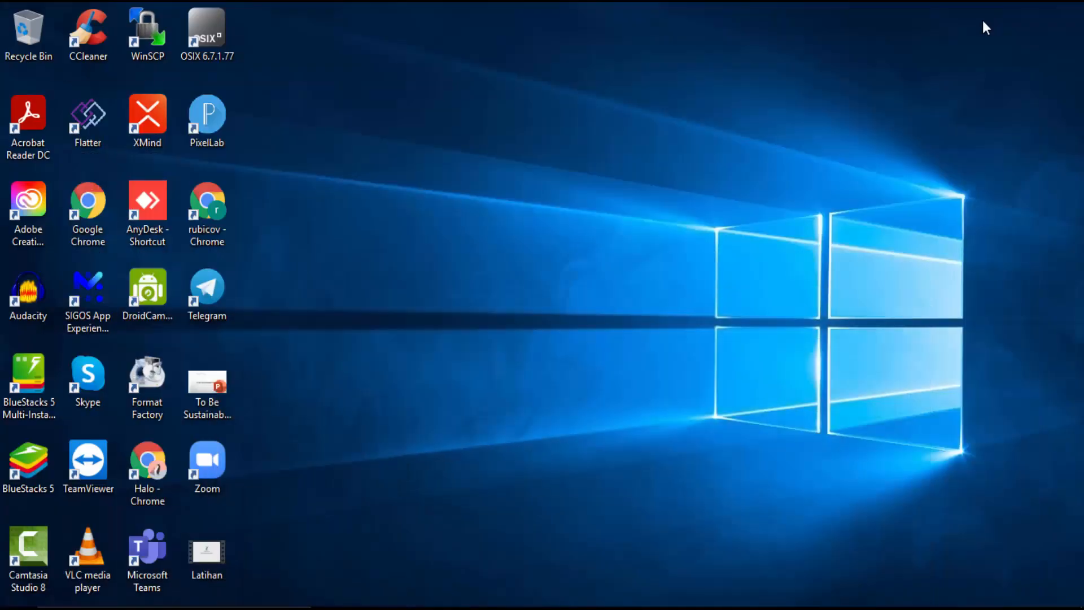
double_click(215, 543)
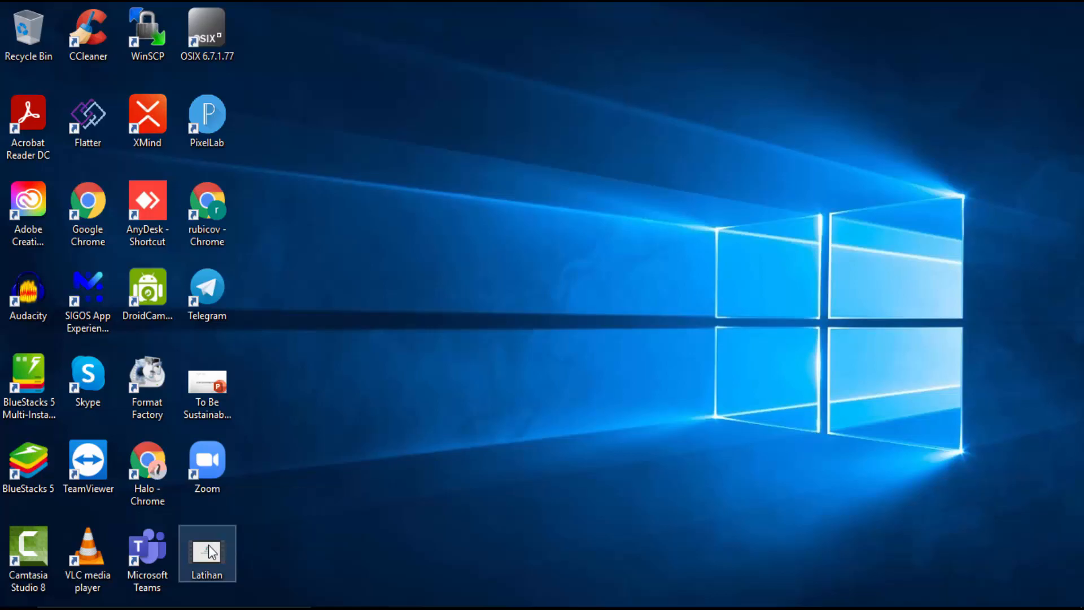